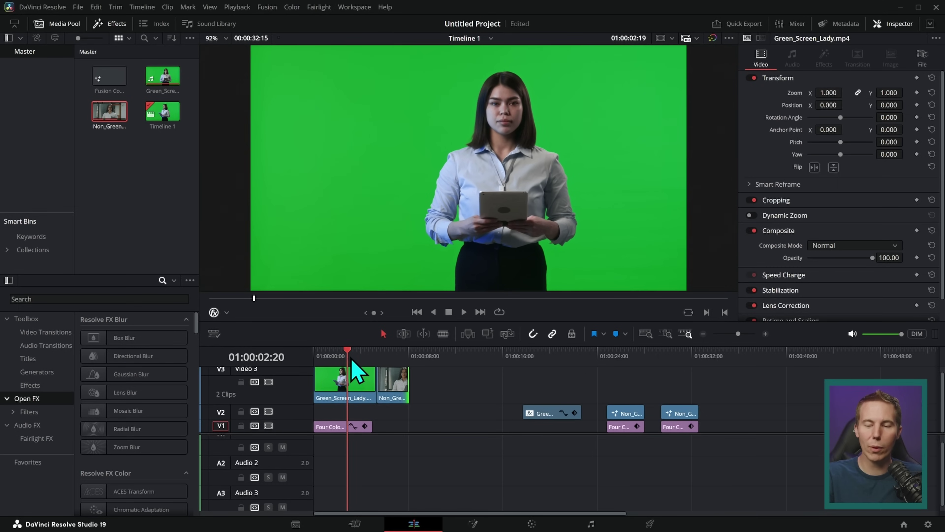
Step: Move the playhead back to the green-screen clip and select Green_Screen_Lady
{"action": "left_click", "coordinate": [390, 355]}
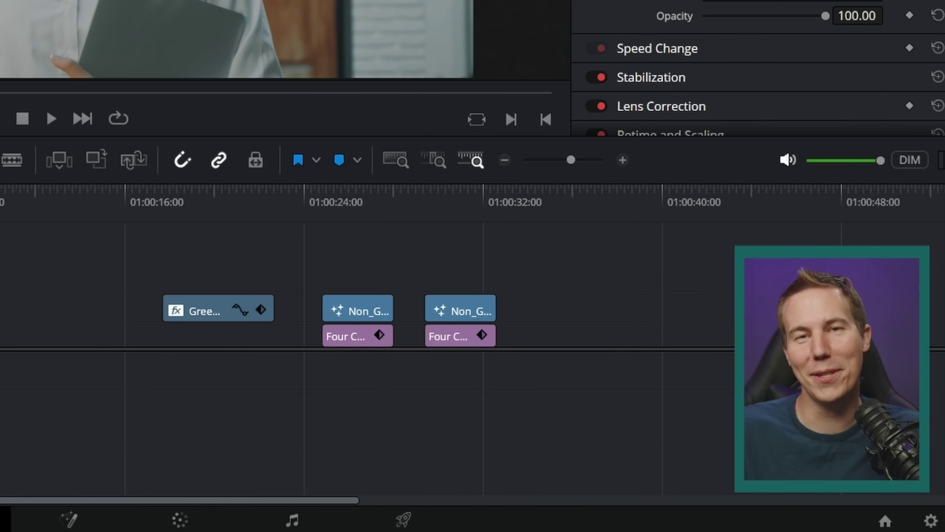
{"action": "left_click", "coordinate": [355, 355]}
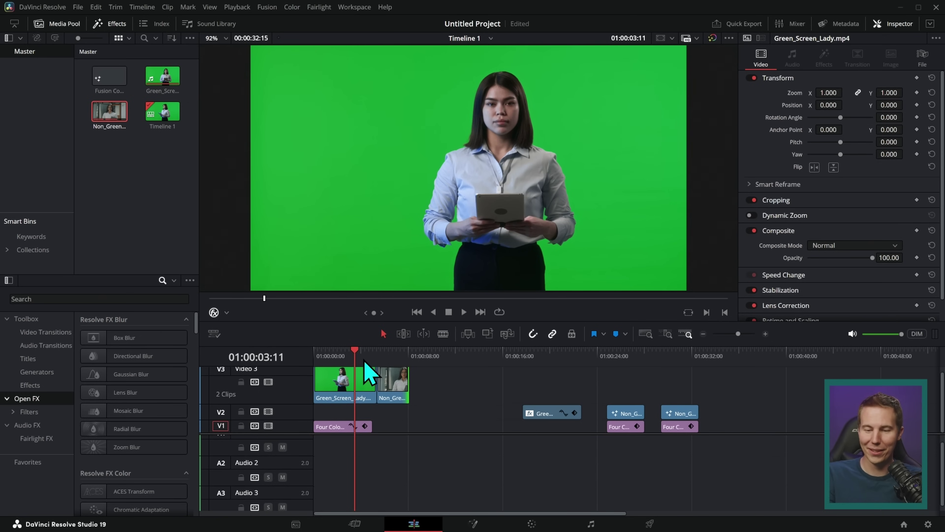
{"action": "left_click_drag", "start_coordinate": [362, 357], "coordinate": [393, 364]}
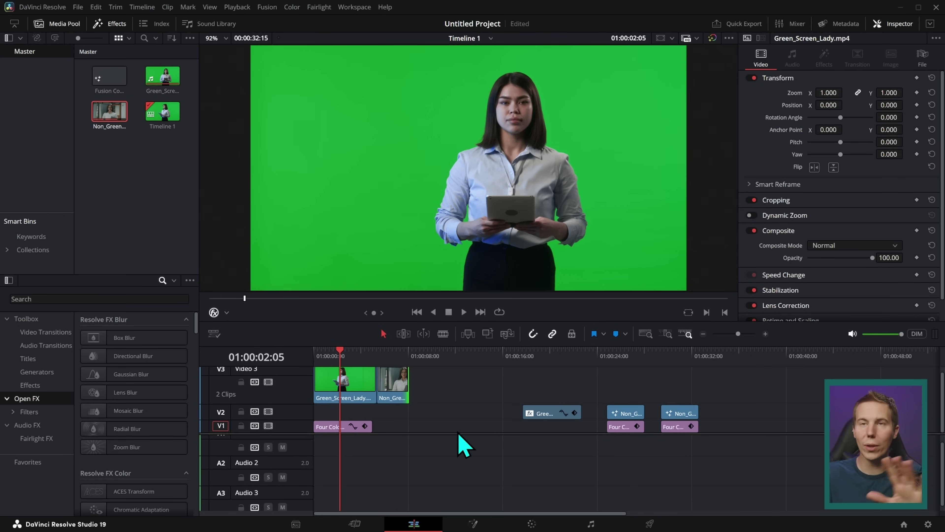
{"action": "scroll", "coordinate": [463, 447], "scroll_direction": "up", "scroll_amount": 3}
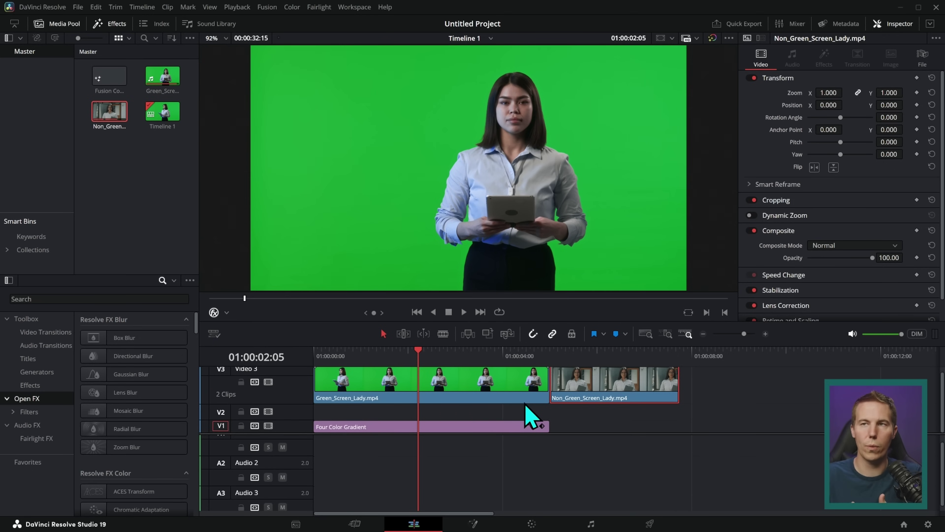
{"action": "left_click", "coordinate": [487, 387]}
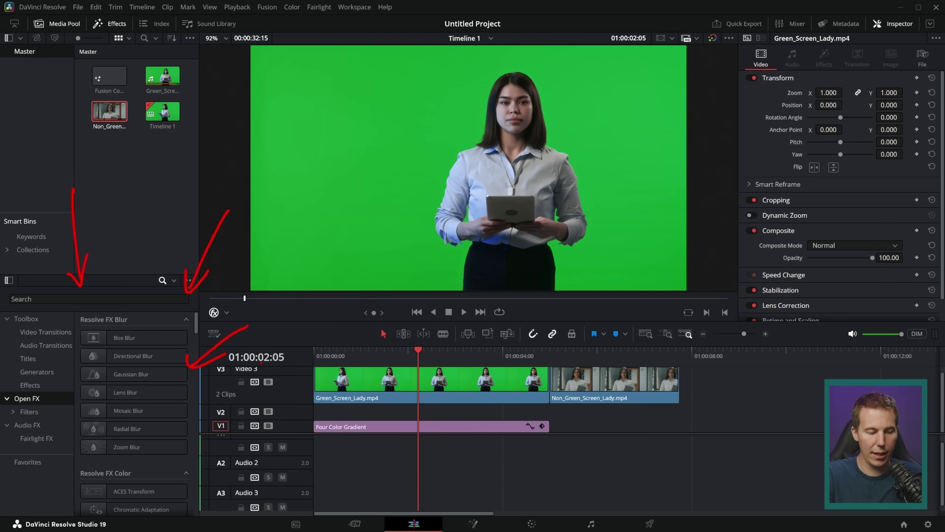
Step: Search the Effects library for 'key' and apply 3D Keyer to the Green_Screen_Lady clip
{"action": "left_click", "coordinate": [63, 298]}
{"action": "type", "text": "key"}
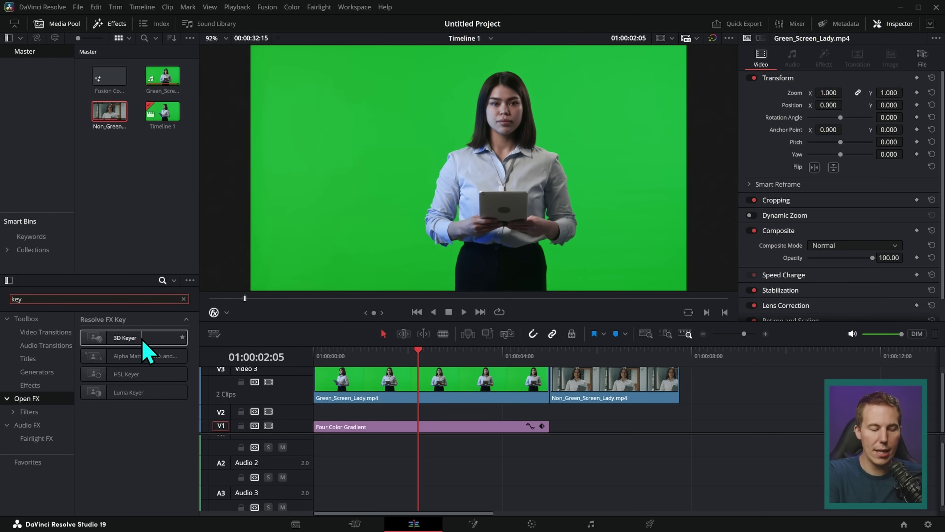
{"action": "left_click_drag", "start_coordinate": [143, 347], "coordinate": [465, 390]}
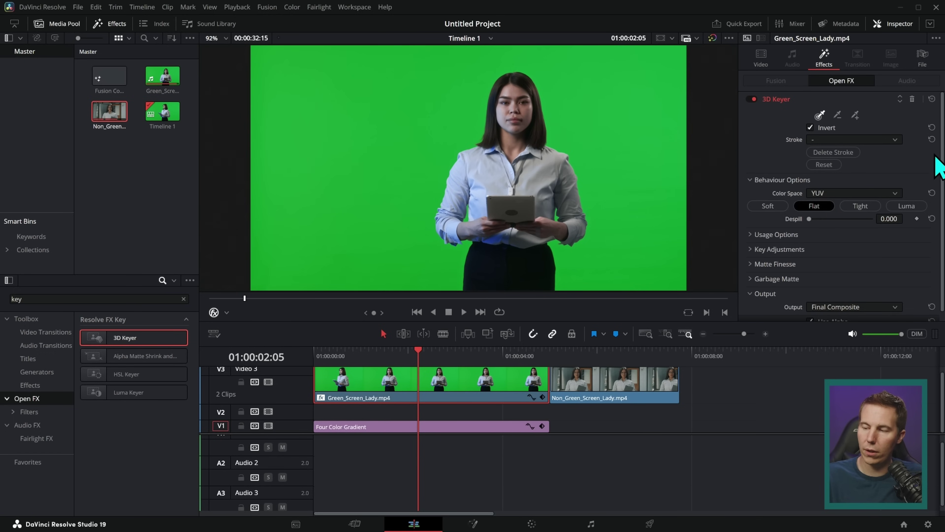
{"action": "left_click_drag", "start_coordinate": [943, 175], "coordinate": [918, 148]}
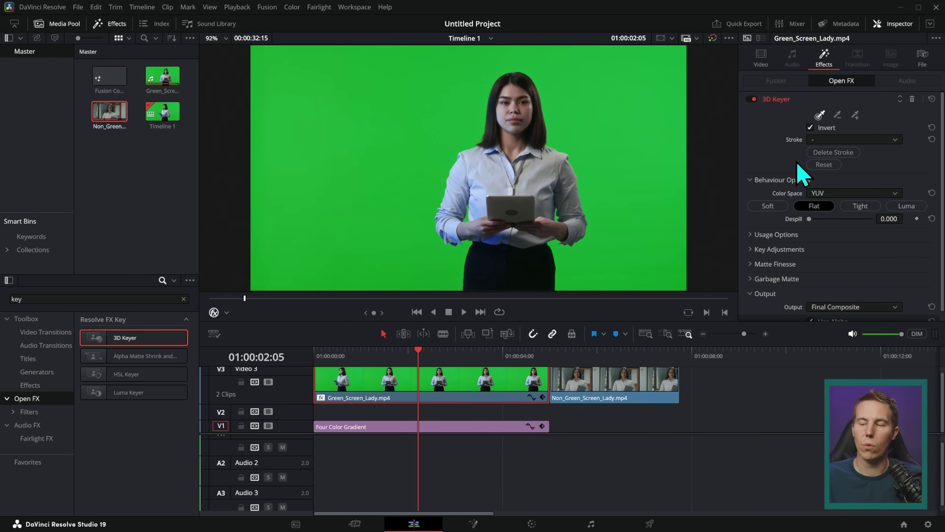
Step: Sample the green background with a 3D Keyer stroke (R17 G165 B52), then delete that stroke
{"action": "left_click", "coordinate": [818, 114]}
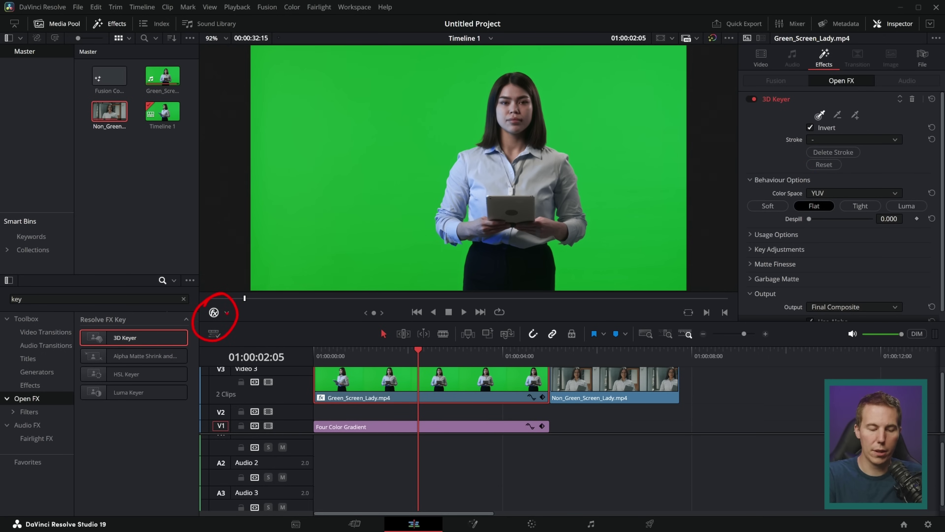
{"action": "left_click", "coordinate": [227, 312]}
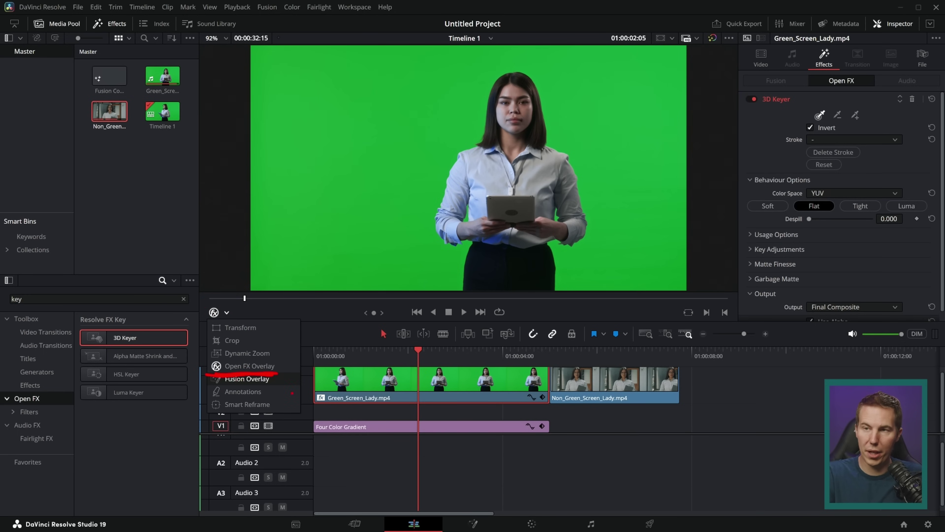
{"action": "key", "text": "Escape"}
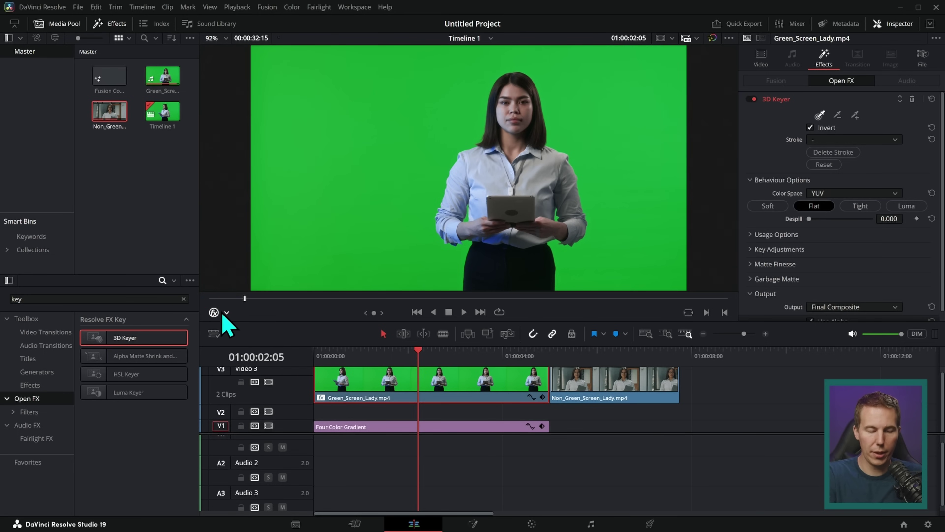
{"action": "left_click_drag", "start_coordinate": [830, 108], "coordinate": [829, 104]}
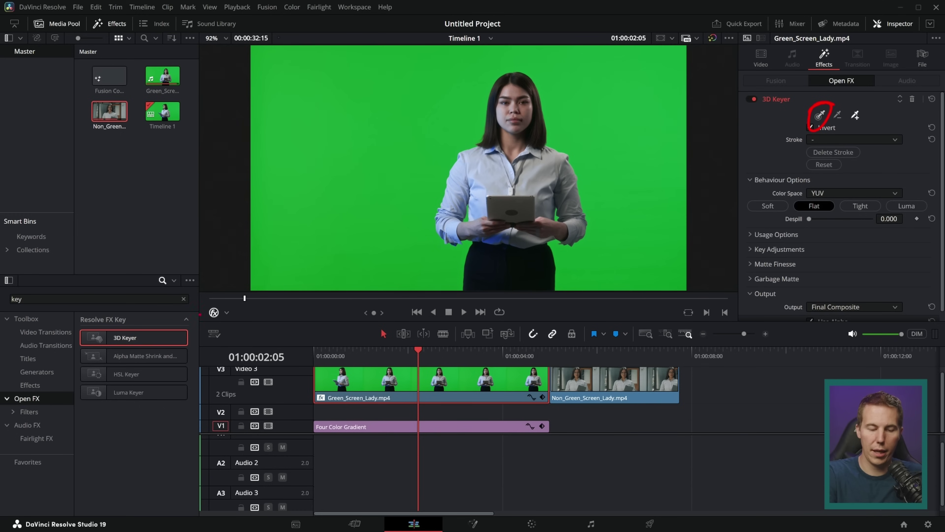
{"action": "mouse_move", "coordinate": [622, 189]}
{"action": "left_mouse_down"}
{"action": "mouse_move", "coordinate": [607, 257]}
{"action": "mouse_move", "coordinate": [569, 294]}
{"action": "mouse_move", "coordinate": [567, 273]}
{"action": "left_mouse_up"}
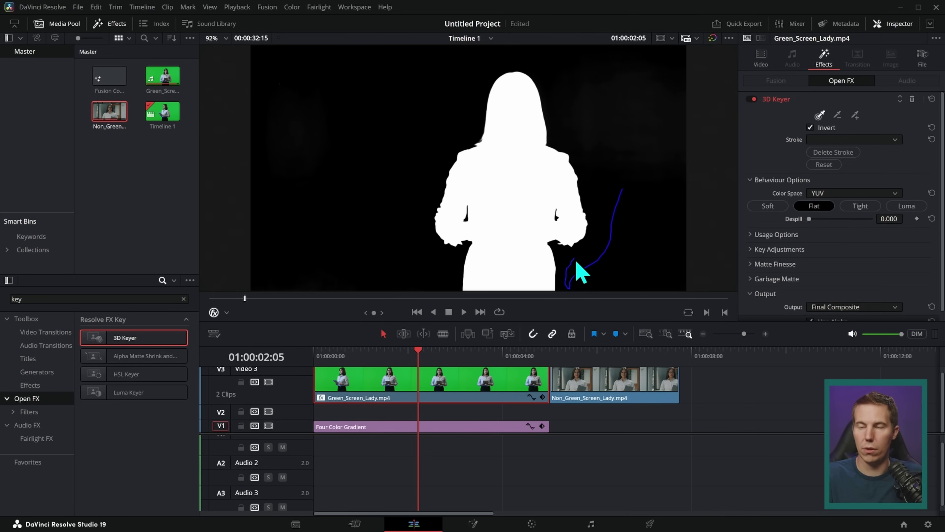
{"action": "left_click_drag", "start_coordinate": [576, 261], "coordinate": [576, 250]}
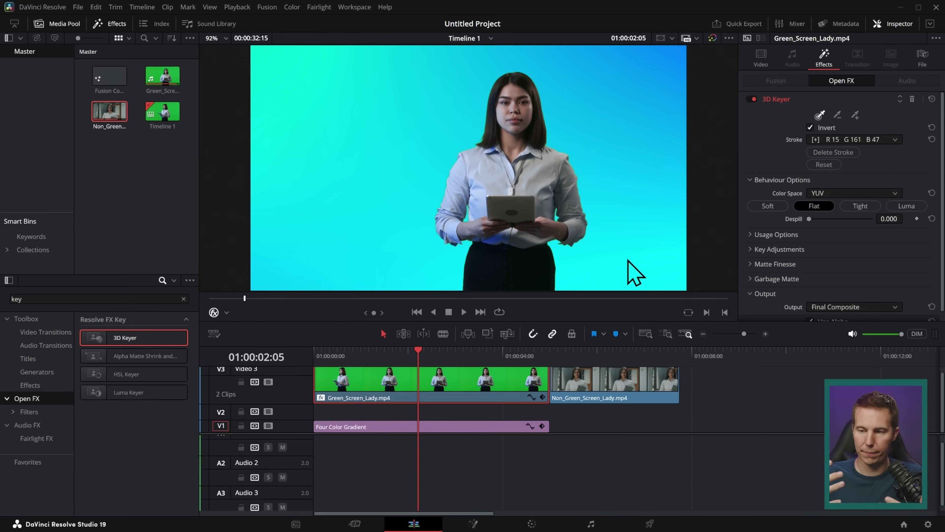
{"action": "left_click", "coordinate": [833, 152]}
Step: Redraw the green sample stroke, mark the shirt collar edge while zoomed in, then fit the frame
{"action": "mouse_move", "coordinate": [623, 152]}
{"action": "left_mouse_down"}
{"action": "mouse_move", "coordinate": [626, 204]}
{"action": "mouse_move", "coordinate": [616, 232]}
{"action": "mouse_move", "coordinate": [569, 291]}
{"action": "left_mouse_up"}
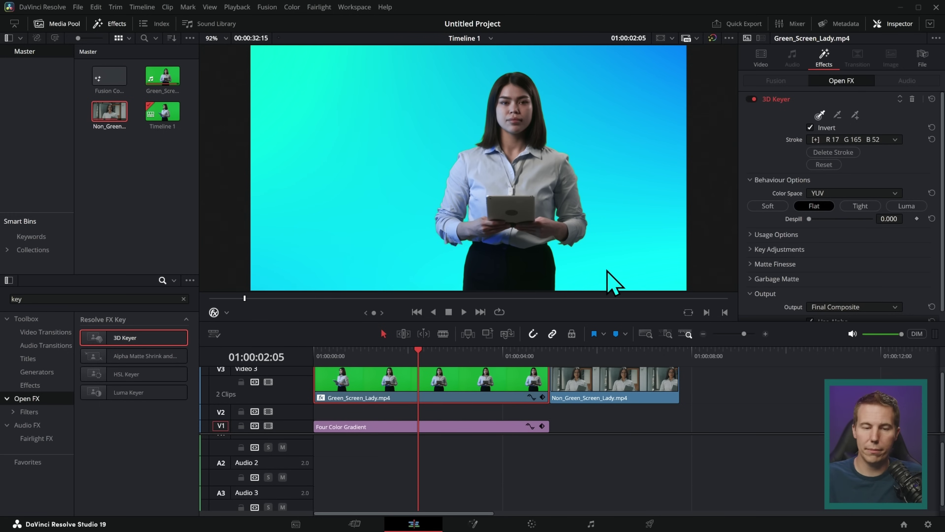
{"action": "left_click_drag", "start_coordinate": [456, 140], "coordinate": [483, 157]}
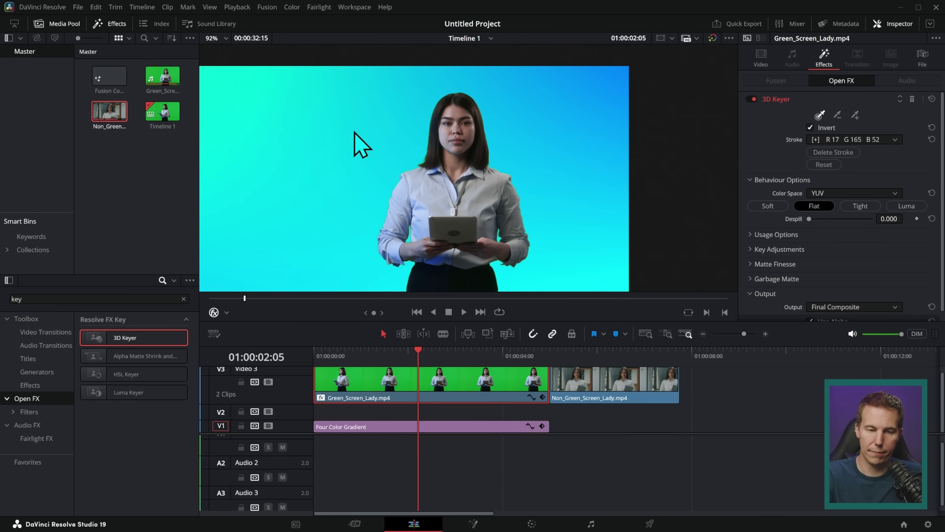
{"action": "left_click", "coordinate": [214, 37]}
{"action": "left_click", "coordinate": [255, 142]}
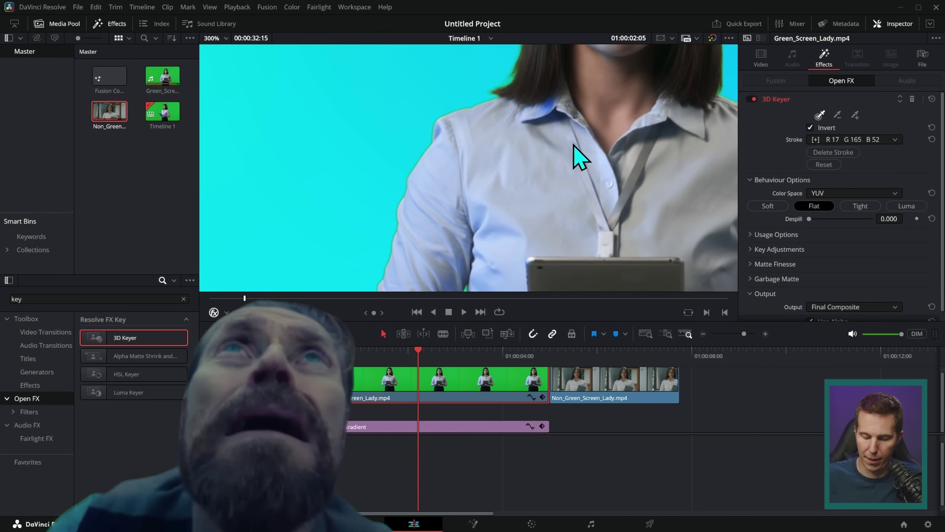
{"action": "scroll", "coordinate": [588, 186], "scroll_direction": "up", "scroll_amount": 5}
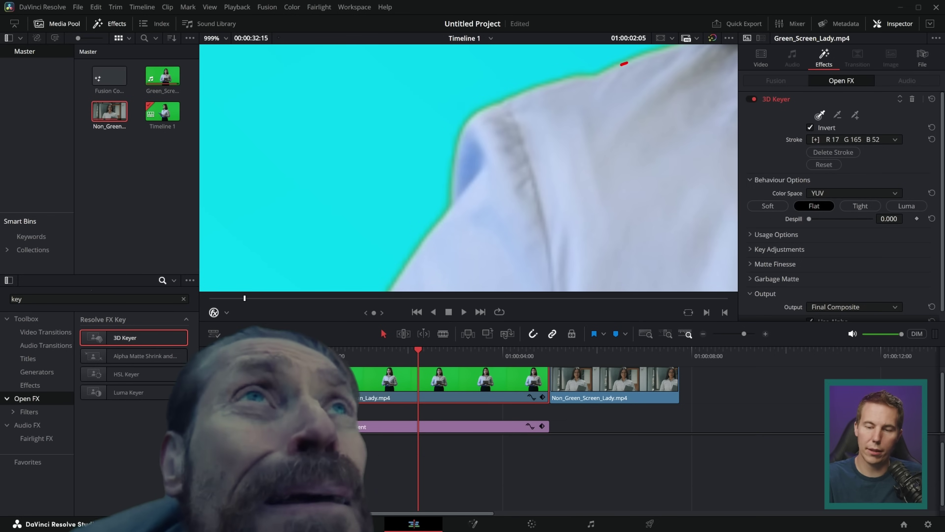
{"action": "mouse_move", "coordinate": [627, 63]}
{"action": "left_mouse_down"}
{"action": "mouse_move", "coordinate": [497, 104]}
{"action": "mouse_move", "coordinate": [463, 151]}
{"action": "mouse_move", "coordinate": [453, 208]}
{"action": "mouse_move", "coordinate": [390, 287]}
{"action": "left_mouse_up"}
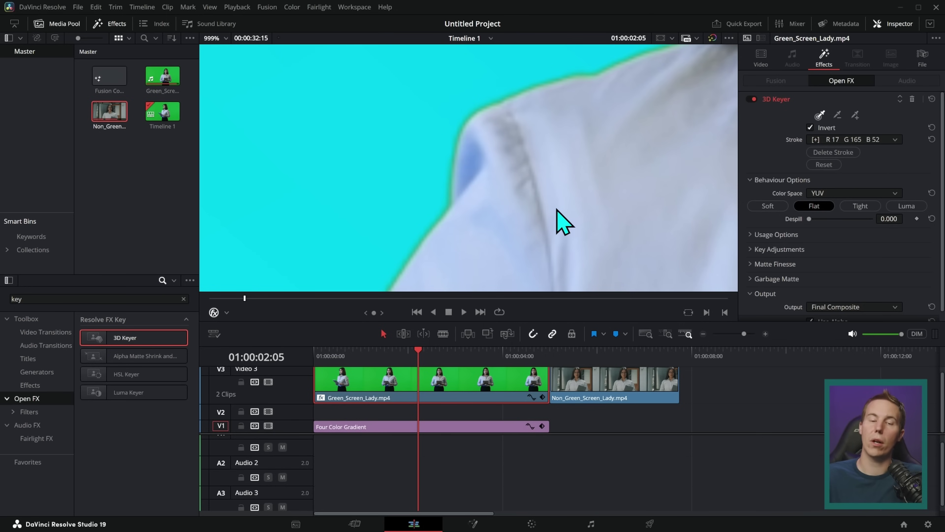
{"action": "left_click", "coordinate": [223, 38]}
{"action": "left_click", "coordinate": [234, 62]}
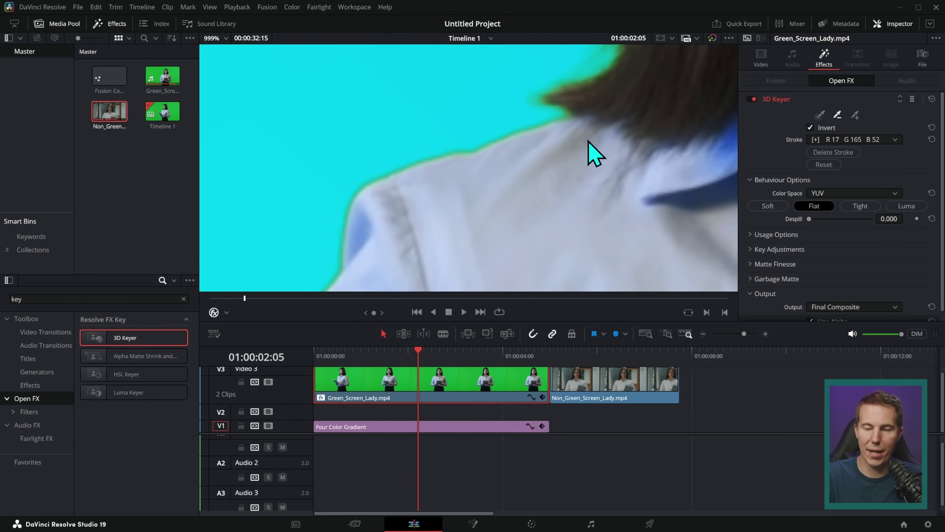
Step: Switch the 3D Keyer behaviour to Soft and raise Despill to 0.853
{"action": "left_click_drag", "start_coordinate": [589, 141], "coordinate": [494, 189]}
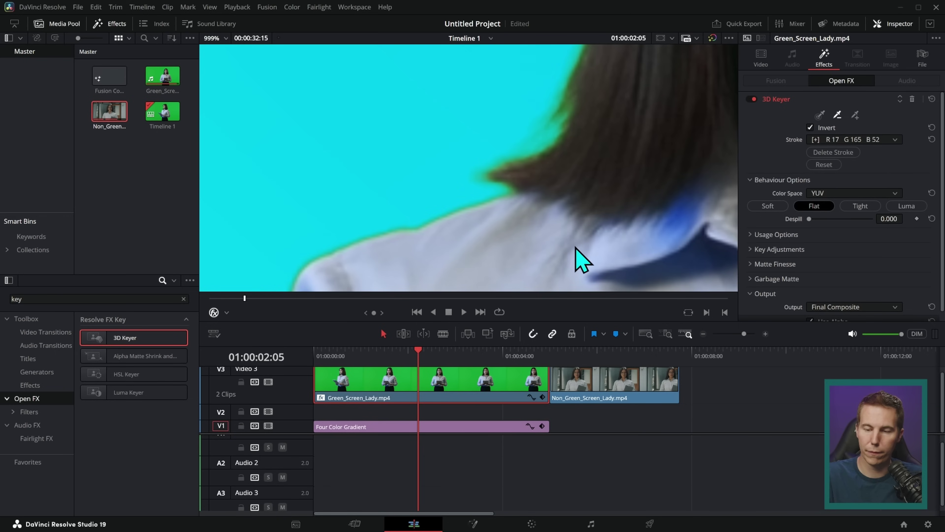
{"action": "left_click_drag", "start_coordinate": [591, 188], "coordinate": [516, 191]}
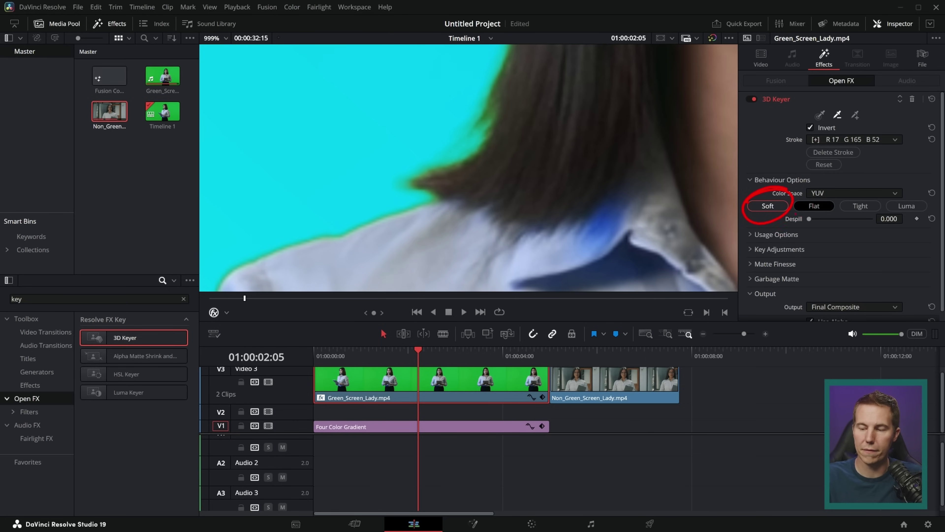
{"action": "left_click", "coordinate": [768, 206]}
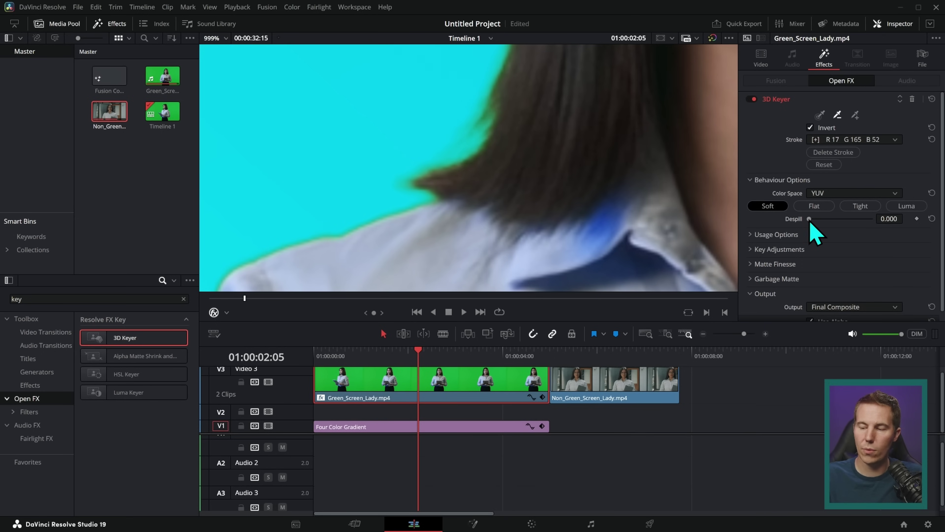
{"action": "left_click_drag", "start_coordinate": [811, 223], "coordinate": [864, 223]}
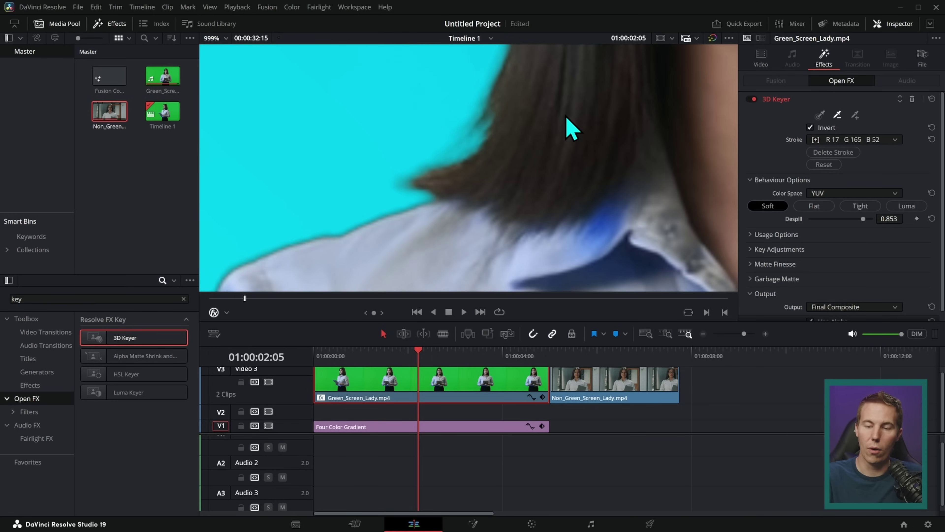
{"action": "left_click_drag", "start_coordinate": [566, 121], "coordinate": [498, 243]}
Step: Inspect the eye, hair tips and shirt edges up close for green fringing
{"action": "left_click_drag", "start_coordinate": [507, 93], "coordinate": [529, 45]}
{"action": "left_click_drag", "start_coordinate": [510, 228], "coordinate": [581, 67]}
{"action": "left_click_drag", "start_coordinate": [492, 146], "coordinate": [519, 99]}
{"action": "left_click_drag", "start_coordinate": [375, 194], "coordinate": [424, 144]}
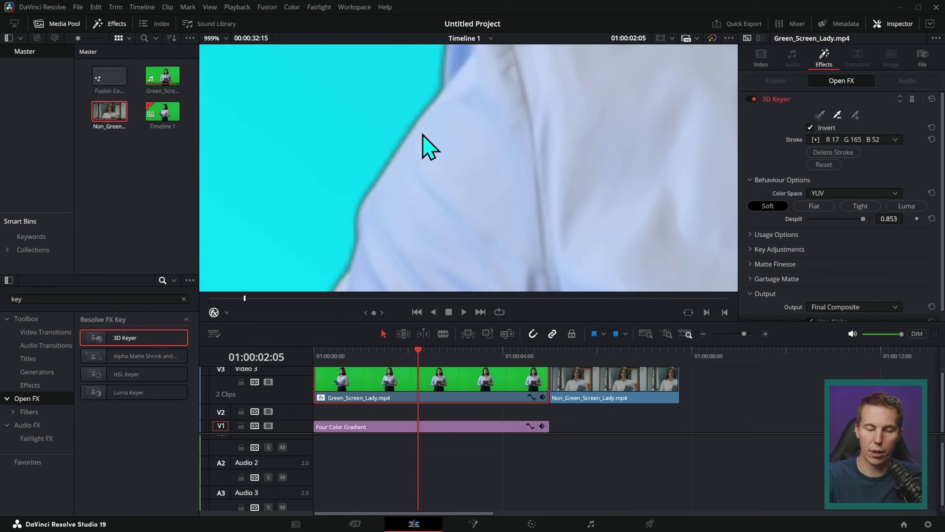
{"action": "left_click_drag", "start_coordinate": [338, 284], "coordinate": [708, 262]}
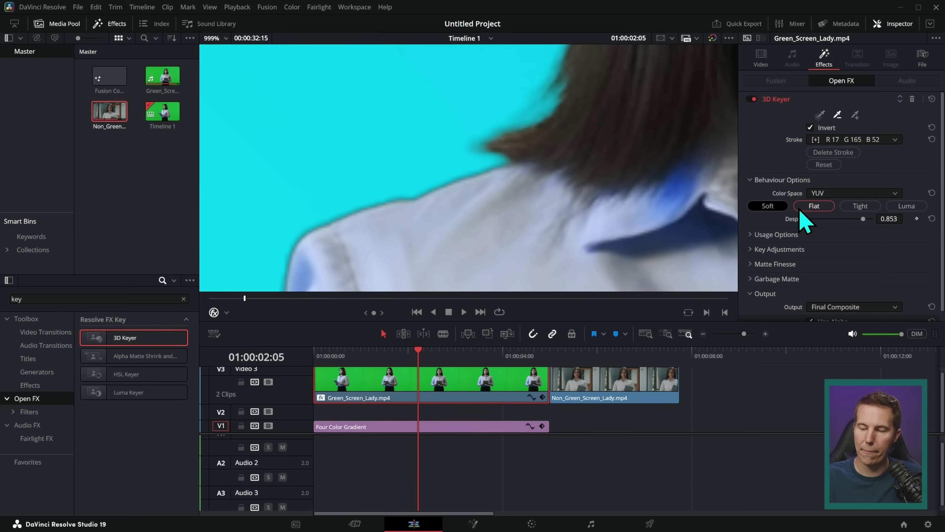
{"action": "scroll", "coordinate": [804, 218], "scroll_direction": "down", "scroll_amount": 1}
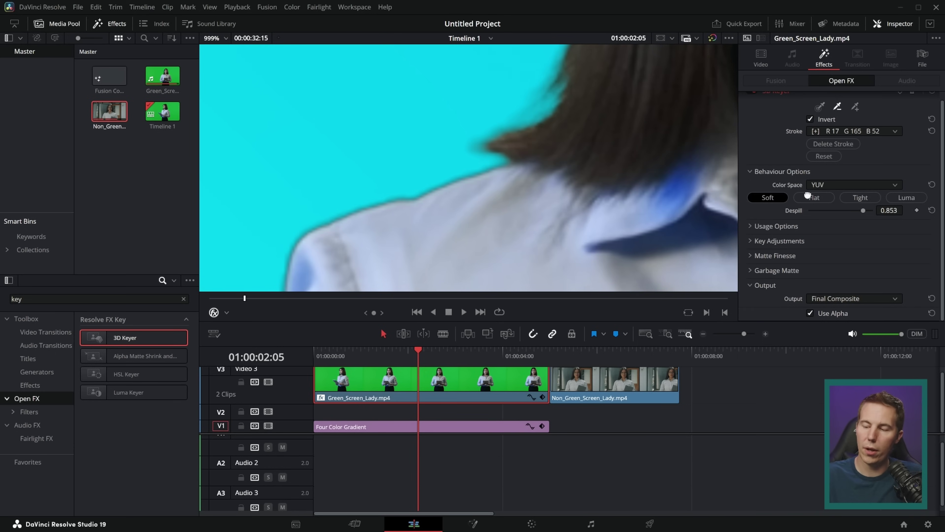
Step: Expand Matte Finesse, set In/Out Ratio to -67.4, and save the project
{"action": "left_click", "coordinate": [752, 256]}
{"action": "scroll", "coordinate": [801, 178], "scroll_direction": "down", "scroll_amount": 4}
{"action": "scroll", "coordinate": [801, 178], "scroll_direction": "down", "scroll_amount": 4}
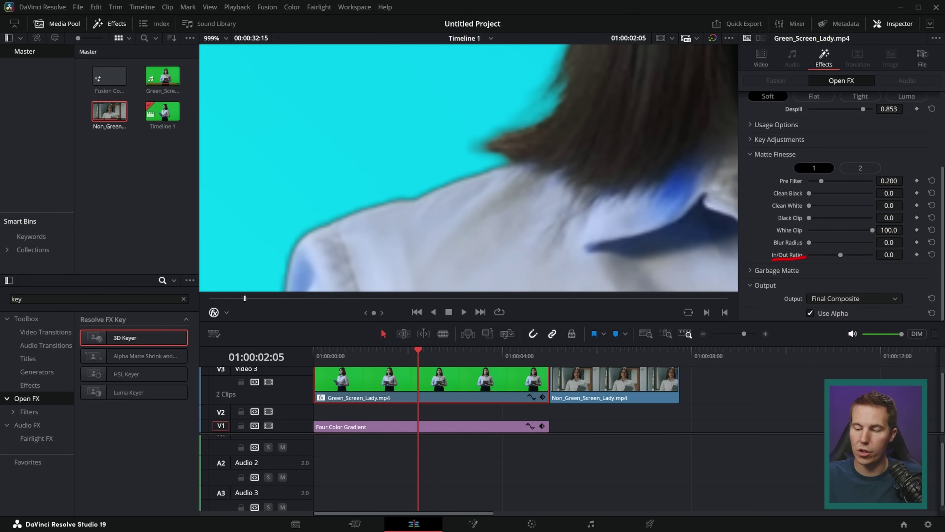
{"action": "left_click_drag", "start_coordinate": [842, 260], "coordinate": [810, 259]}
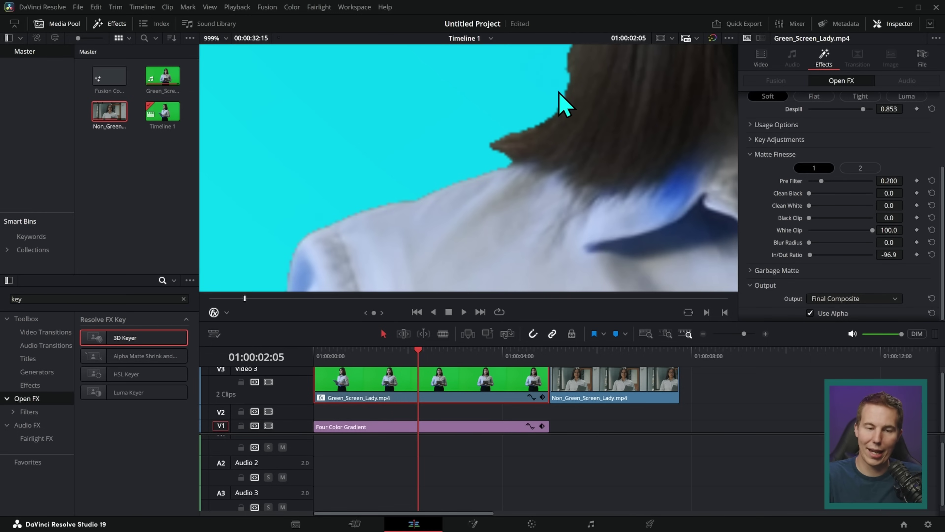
{"action": "key", "text": "ctrl+s"}
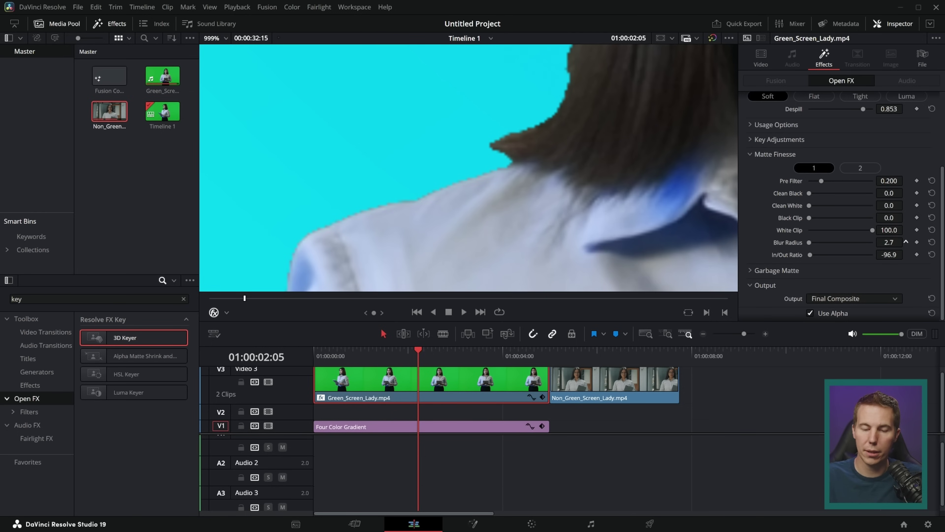
Step: Raise Blur Radius to 14.0 while checking the hair and shoulder edges, then fit the frame
{"action": "left_click_drag", "start_coordinate": [889, 242], "coordinate": [893, 239]}
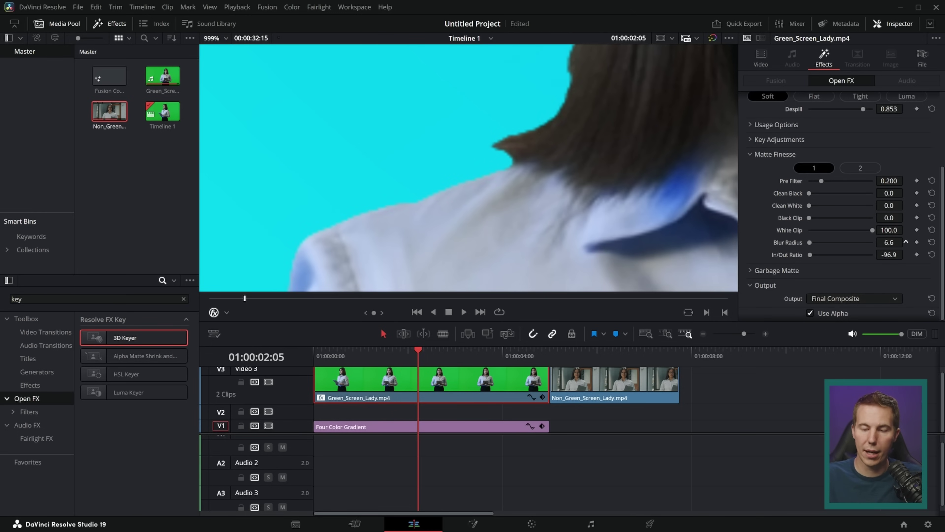
{"action": "left_click_drag", "start_coordinate": [467, 194], "coordinate": [597, 70]}
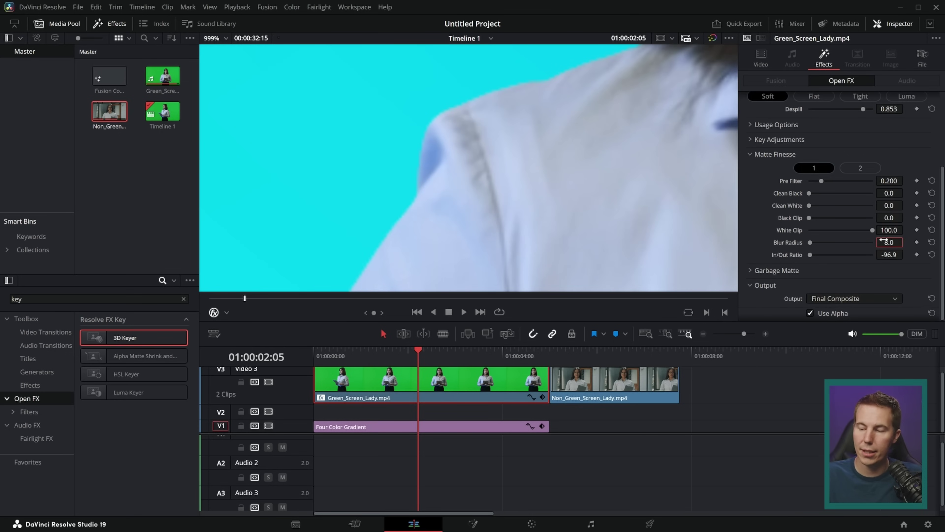
{"action": "left_click_drag", "start_coordinate": [885, 240], "coordinate": [890, 242]}
{"action": "left_click_drag", "start_coordinate": [629, 140], "coordinate": [535, 201]}
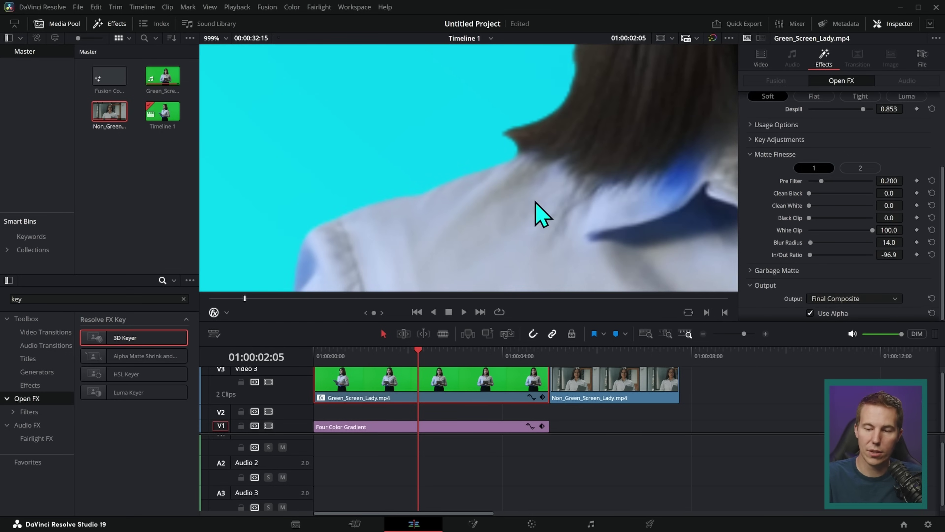
{"action": "left_click_drag", "start_coordinate": [569, 164], "coordinate": [521, 244]}
{"action": "left_click_drag", "start_coordinate": [588, 145], "coordinate": [506, 56]}
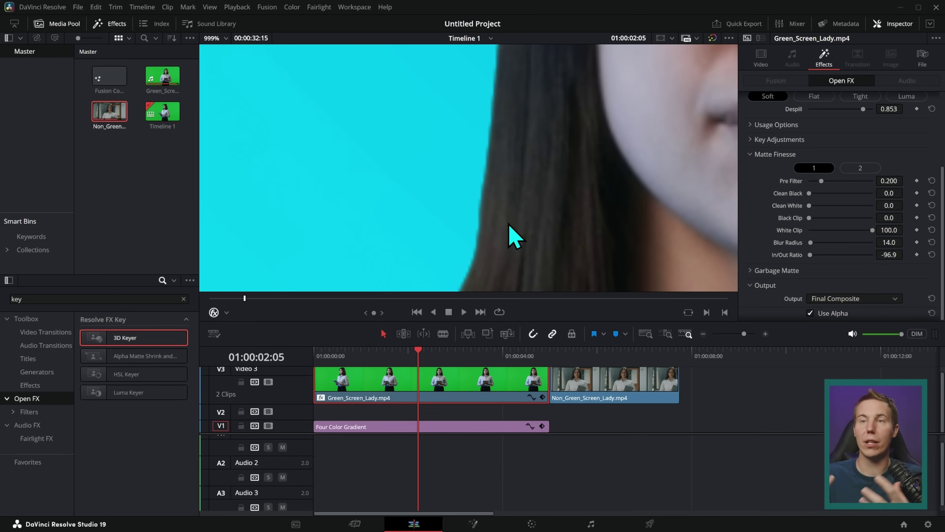
{"action": "key", "text": "shift+z"}
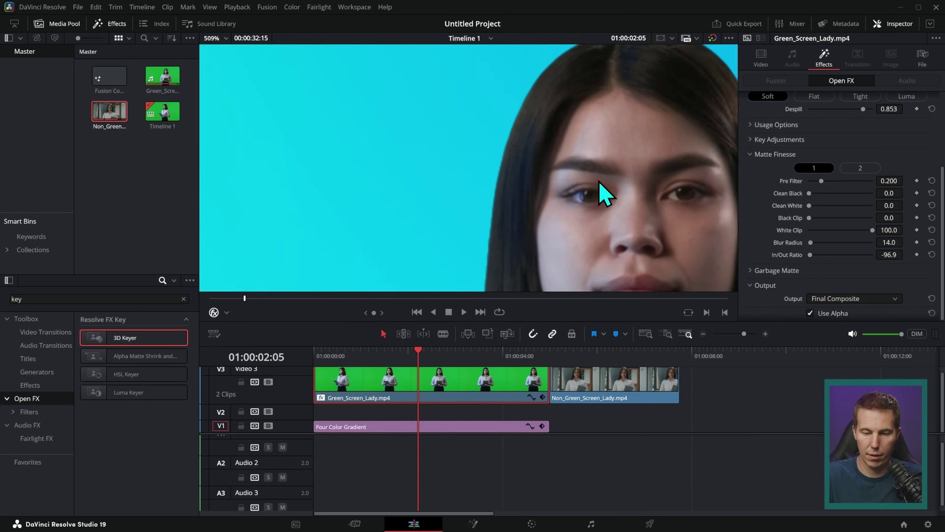
Step: Reset Blur Radius and In/Out Ratio, then set Blur Radius 19.4 and In/Out Ratio -69.0
{"action": "mouse_move", "coordinate": [598, 182]}
{"action": "left_mouse_down"}
{"action": "mouse_move", "coordinate": [579, 121]}
{"action": "mouse_move", "coordinate": [581, 84]}
{"action": "left_mouse_up"}
{"action": "left_click_drag", "start_coordinate": [498, 144], "coordinate": [512, 86]}
{"action": "left_click_drag", "start_coordinate": [496, 204], "coordinate": [497, 189]}
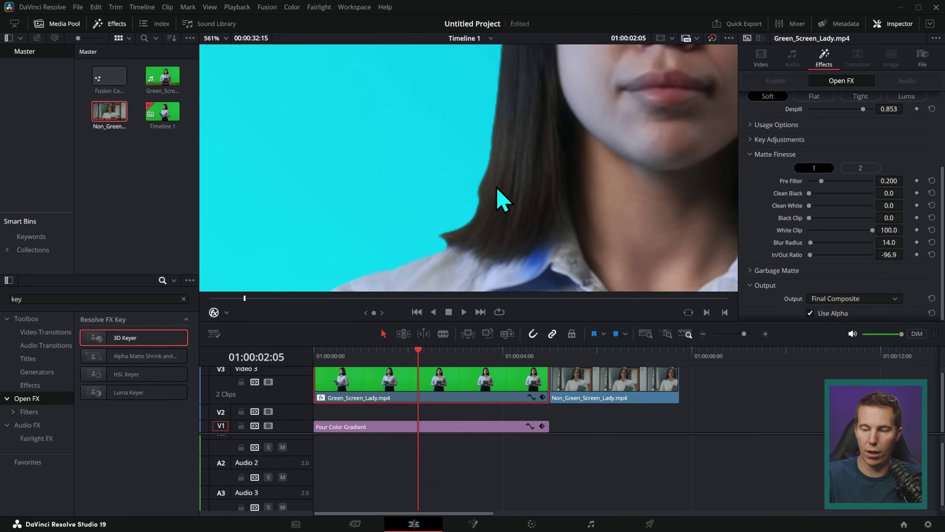
{"action": "double_click", "coordinate": [787, 255]}
{"action": "double_click", "coordinate": [793, 244]}
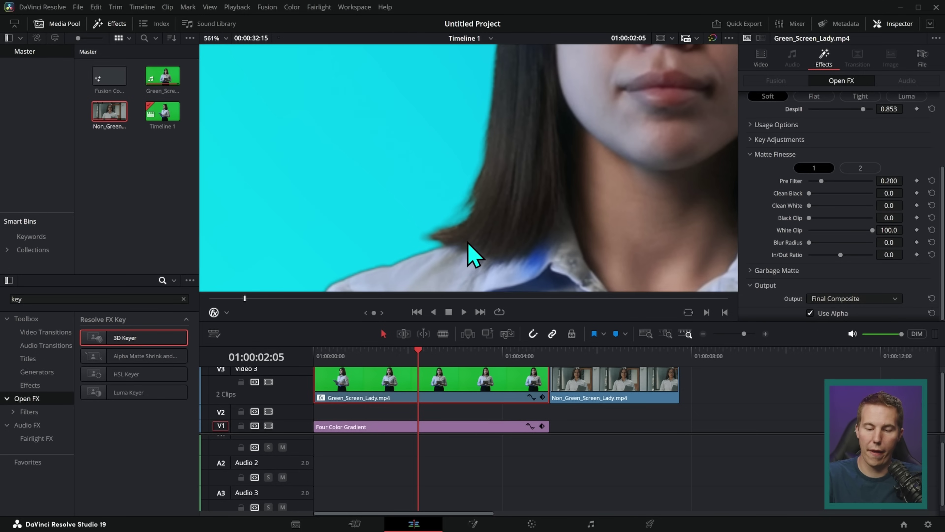
{"action": "left_click_drag", "start_coordinate": [468, 239], "coordinate": [548, 158]}
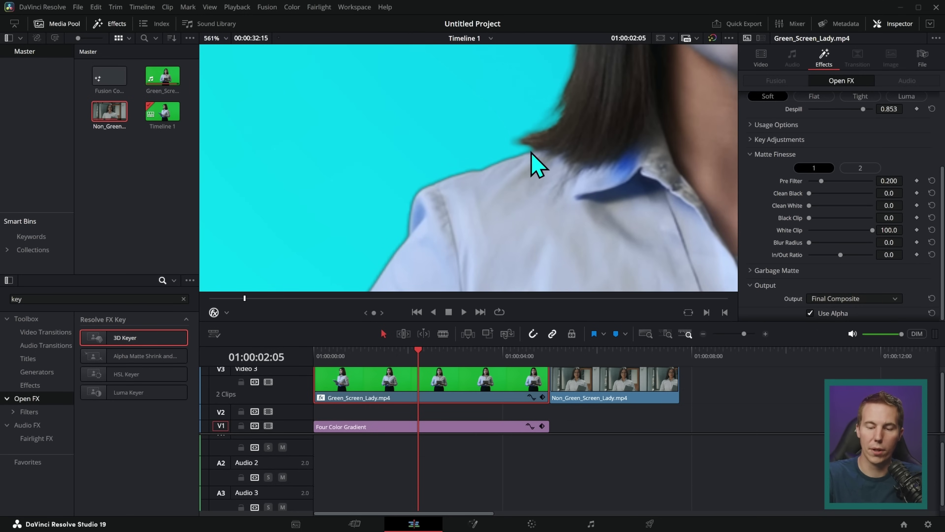
{"action": "key", "text": "ctrl+shift+z"}
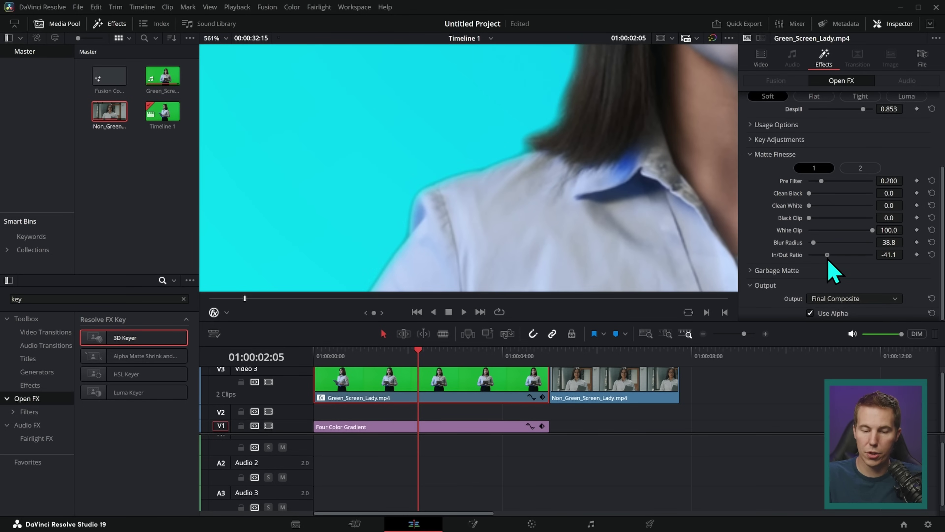
{"action": "left_click_drag", "start_coordinate": [827, 258], "coordinate": [814, 247]}
{"action": "left_click_drag", "start_coordinate": [823, 256], "coordinate": [820, 258]}
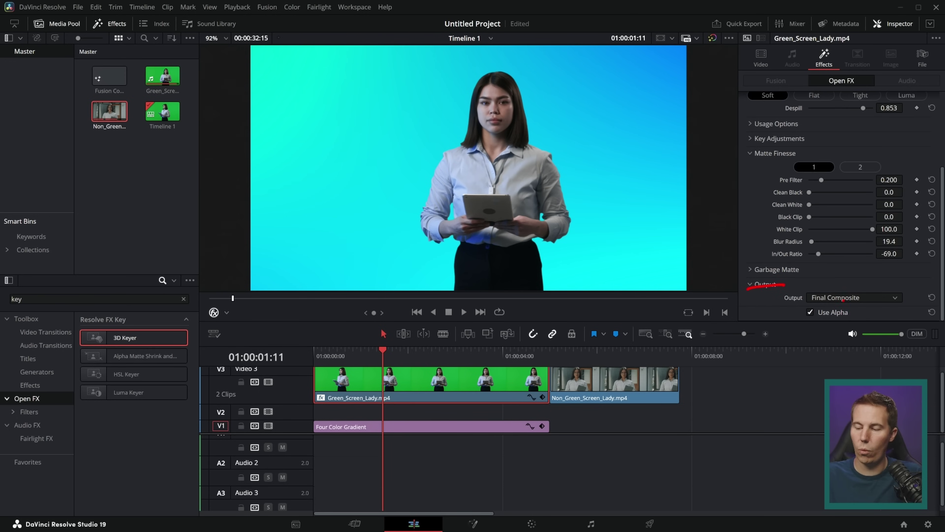
Step: Set the 3D Keyer Output to Alpha Highlight B/W
{"action": "left_click", "coordinate": [860, 297]}
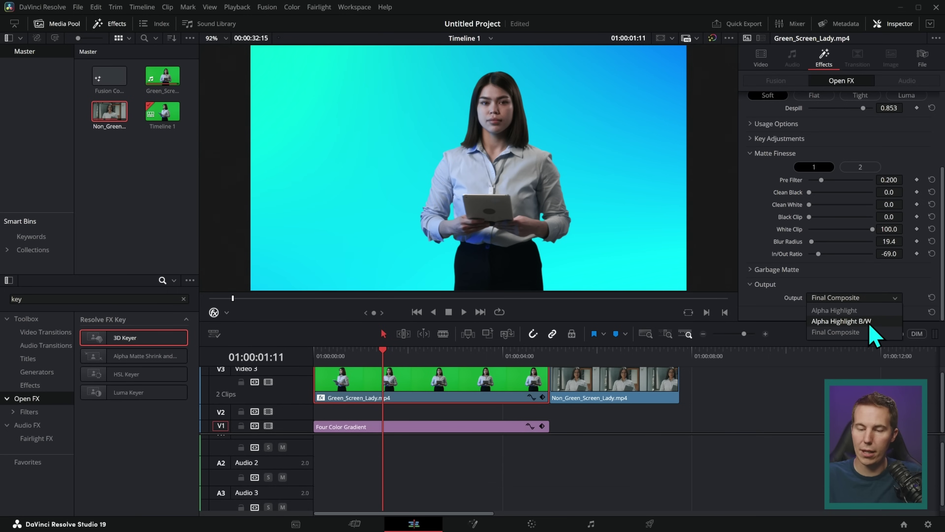
{"action": "left_click", "coordinate": [856, 321]}
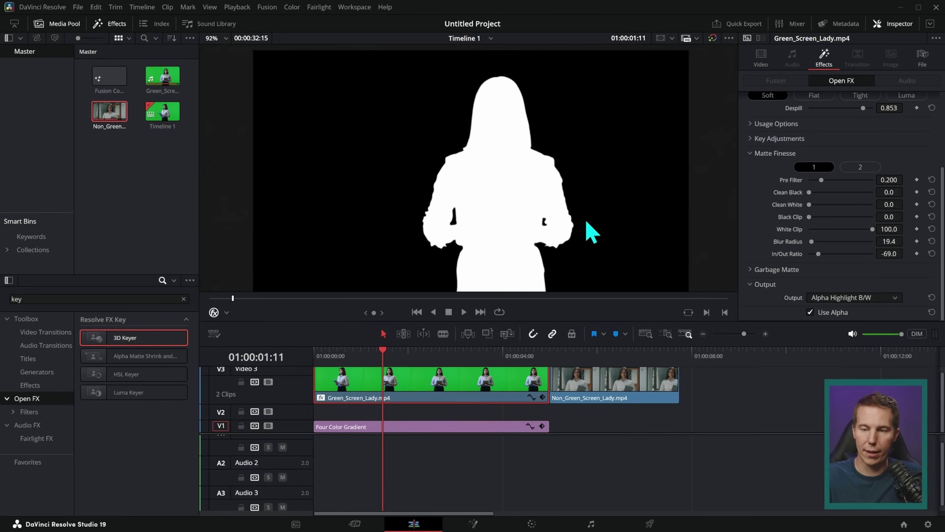
{"action": "scroll", "coordinate": [774, 240], "scroll_direction": "up", "scroll_amount": 1}
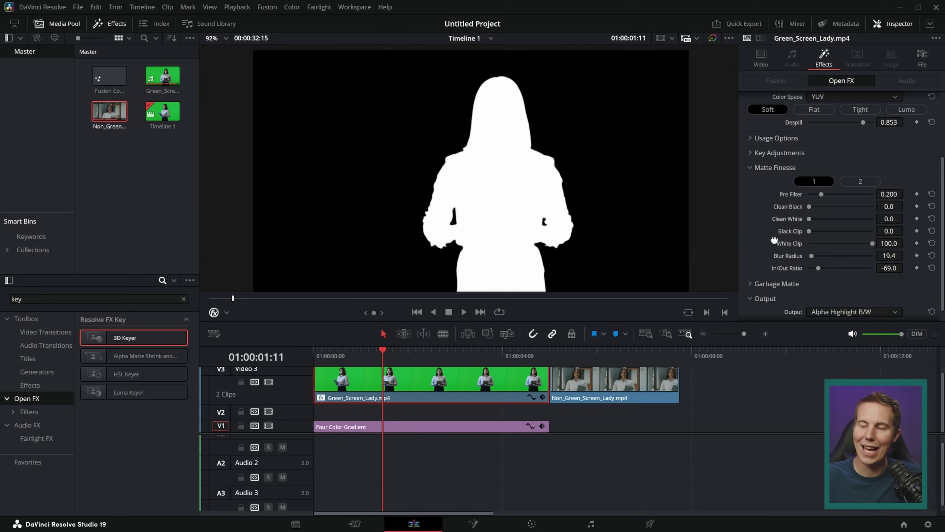
{"action": "scroll", "coordinate": [774, 240], "scroll_direction": "up", "scroll_amount": 2}
{"action": "scroll", "coordinate": [827, 243], "scroll_direction": "down", "scroll_amount": 3}
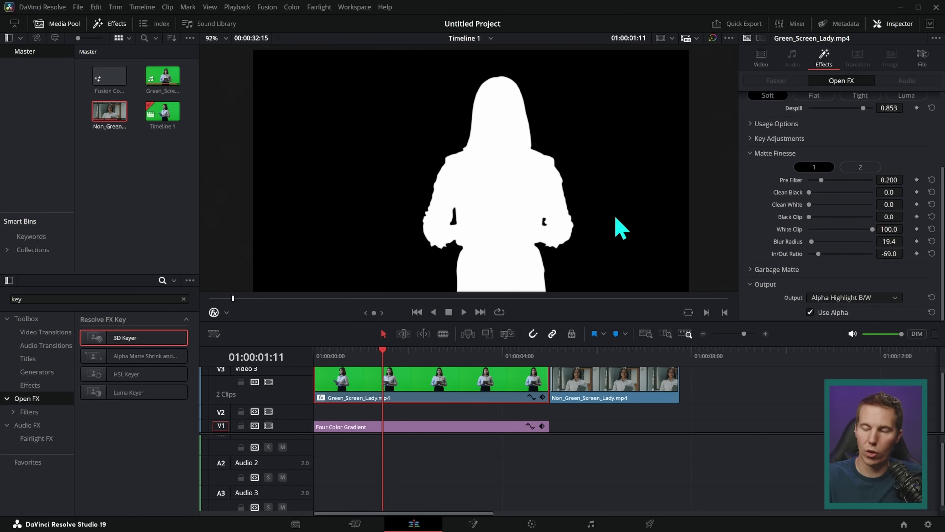
Step: Place a copy of the Green_Screen_Lady clip later on the timeline and move the playhead onto it
{"action": "left_click_drag", "start_coordinate": [428, 395], "coordinate": [598, 352]}
{"action": "left_click", "coordinate": [758, 358]}
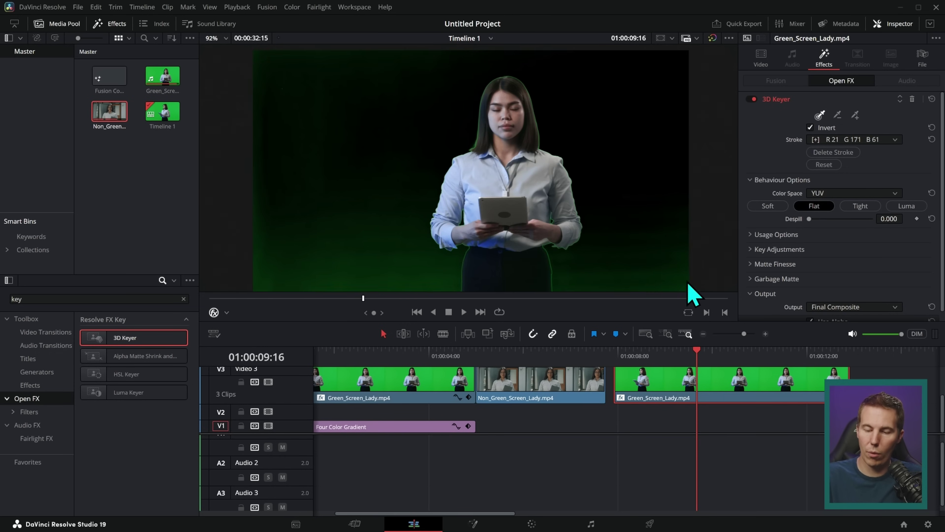
{"action": "left_click_drag", "start_coordinate": [692, 291], "coordinate": [671, 200]}
{"action": "left_click_drag", "start_coordinate": [650, 242], "coordinate": [619, 241]}
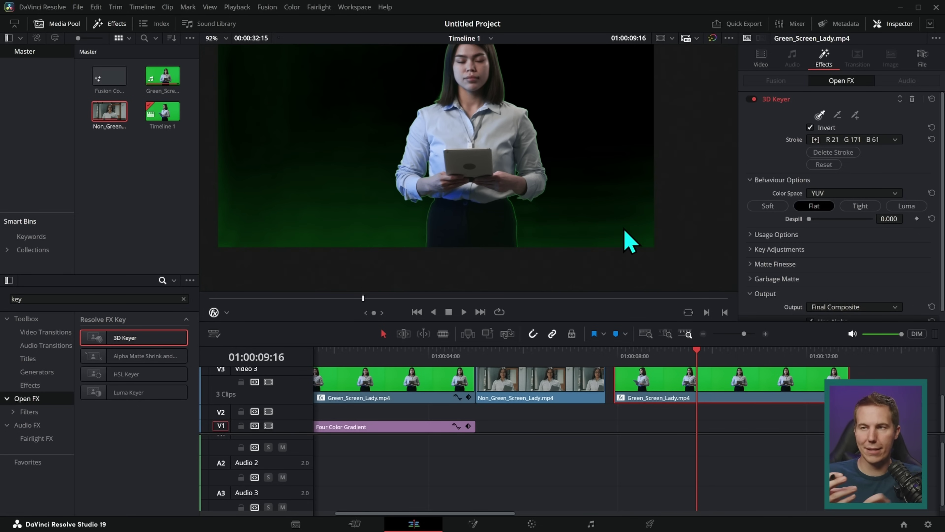
Step: Copy the Four Color Gradient onto V1 beneath the new clip, toggling the clip off and on to check
{"action": "left_click_drag", "start_coordinate": [451, 426], "coordinate": [752, 435]}
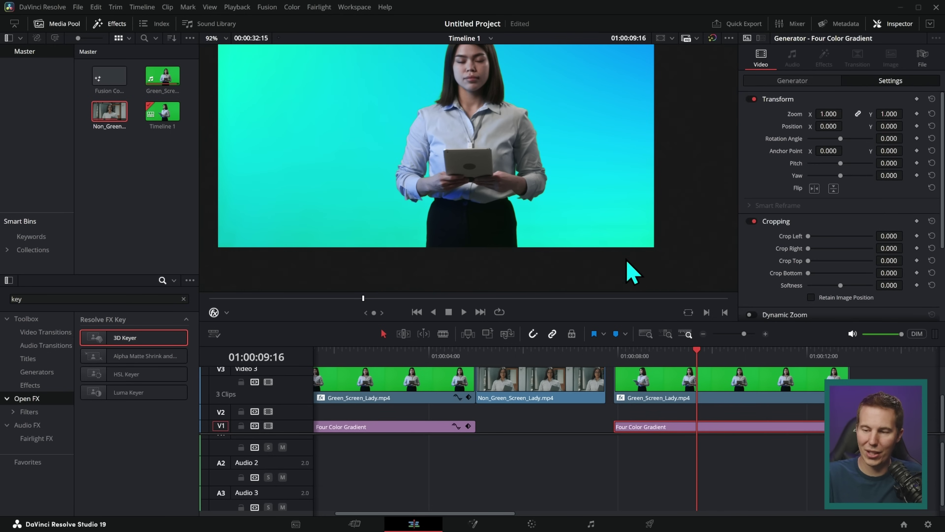
{"action": "left_click", "coordinate": [670, 387]}
{"action": "key", "text": "d"}
{"action": "key", "text": "d"}
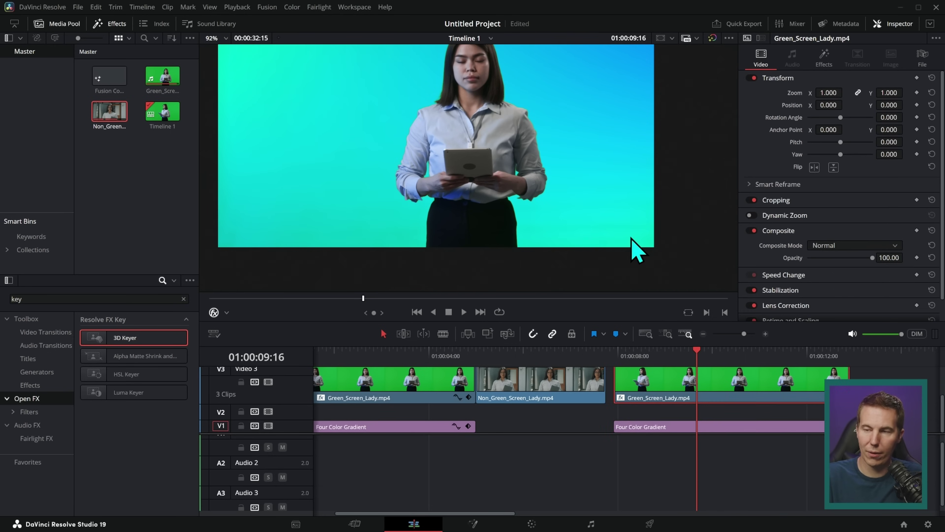
{"action": "key", "text": "d"}
{"action": "key", "text": "d"}
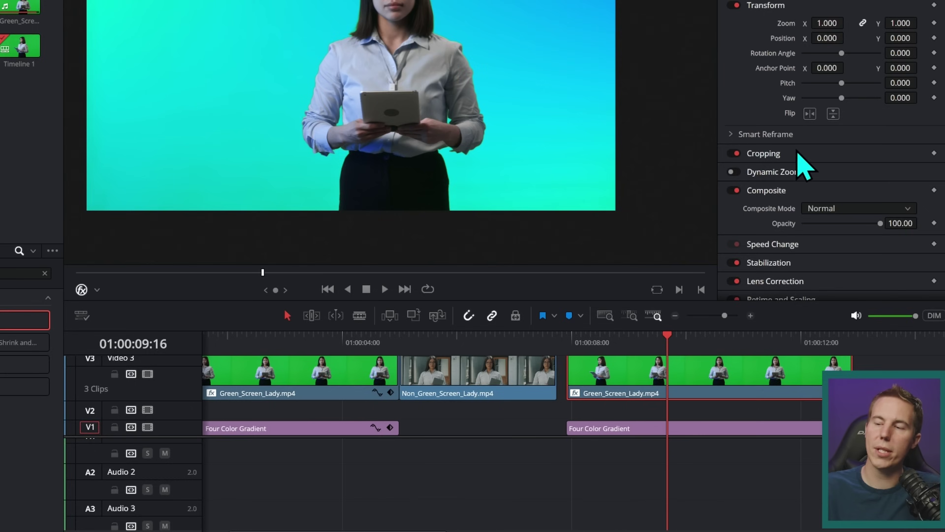
{"action": "left_click", "coordinate": [824, 58]}
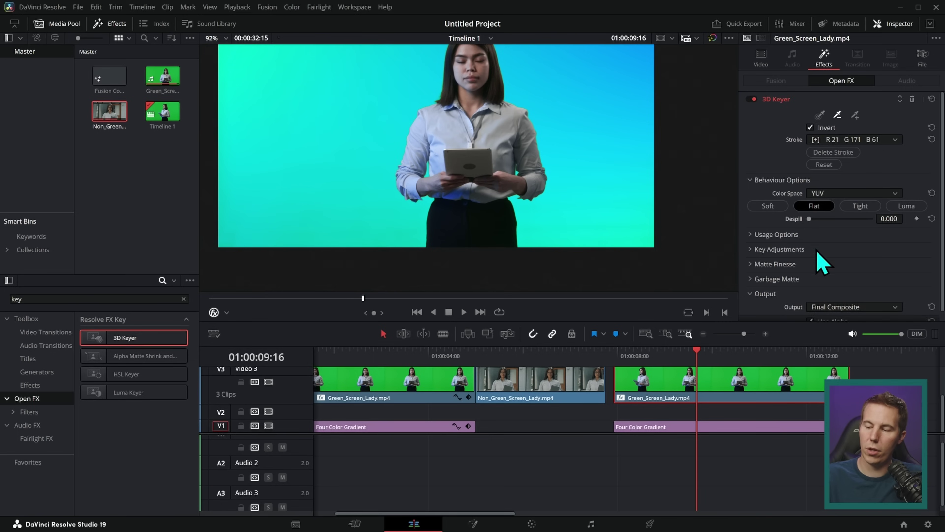
Step: View the later clip's key as a B/W matte and try an extra colour sample, then remove it
{"action": "scroll", "coordinate": [822, 263], "scroll_direction": "down", "scroll_amount": 1}
{"action": "left_click", "coordinate": [856, 297]}
{"action": "left_click", "coordinate": [852, 321]}
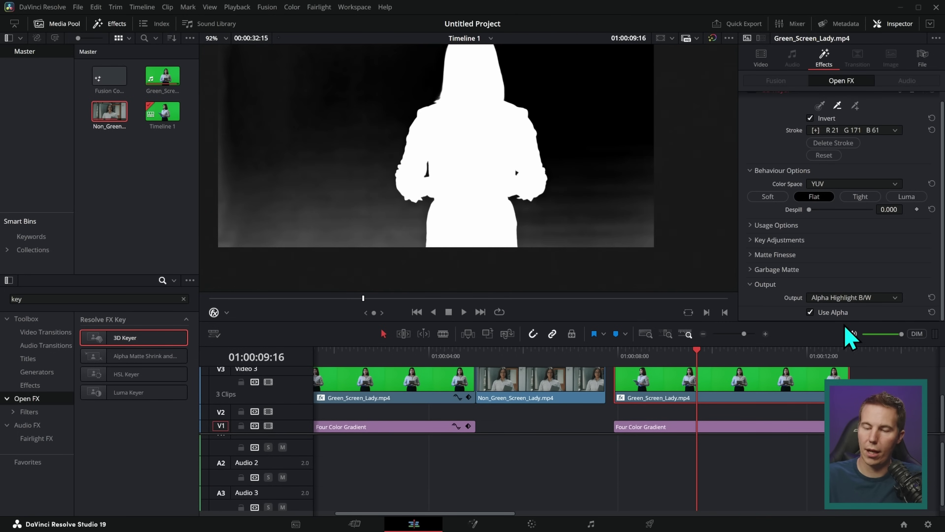
{"action": "left_click_drag", "start_coordinate": [658, 200], "coordinate": [673, 215]}
{"action": "left_click_drag", "start_coordinate": [588, 228], "coordinate": [608, 230]}
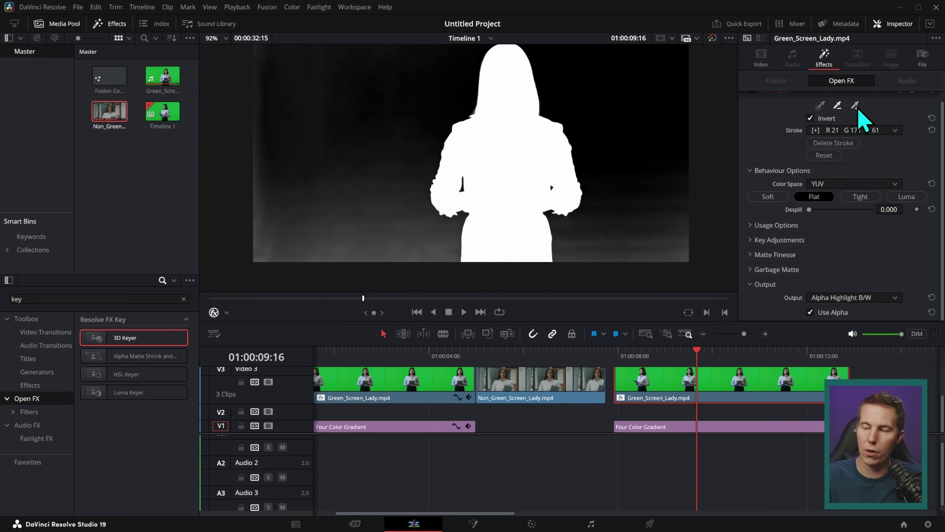
{"action": "scroll", "coordinate": [856, 121], "scroll_direction": "up", "scroll_amount": 1}
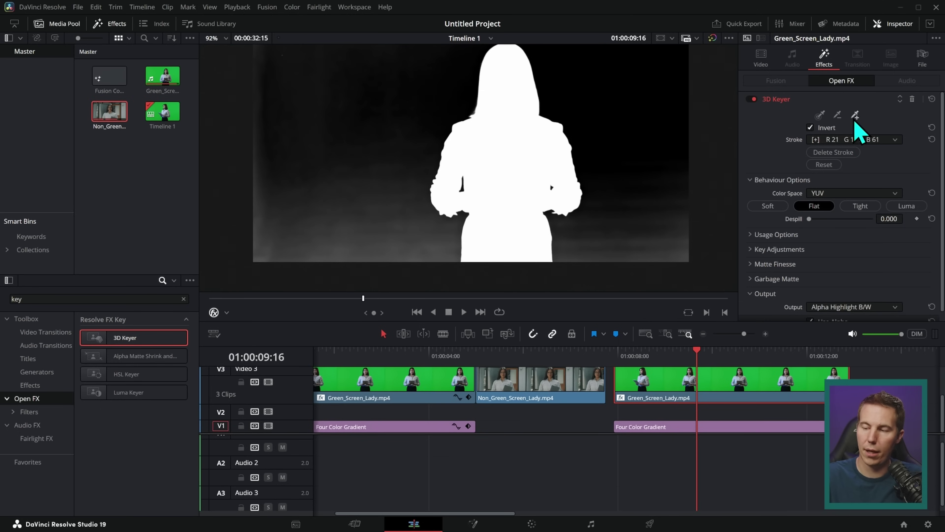
{"action": "left_click", "coordinate": [855, 116]}
{"action": "left_click_drag", "start_coordinate": [626, 201], "coordinate": [602, 257]}
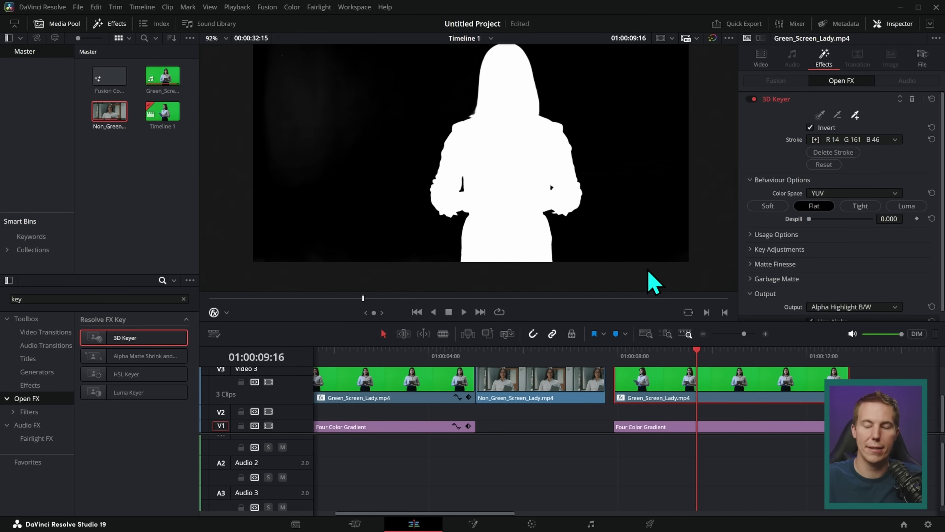
{"action": "left_click", "coordinate": [851, 154]}
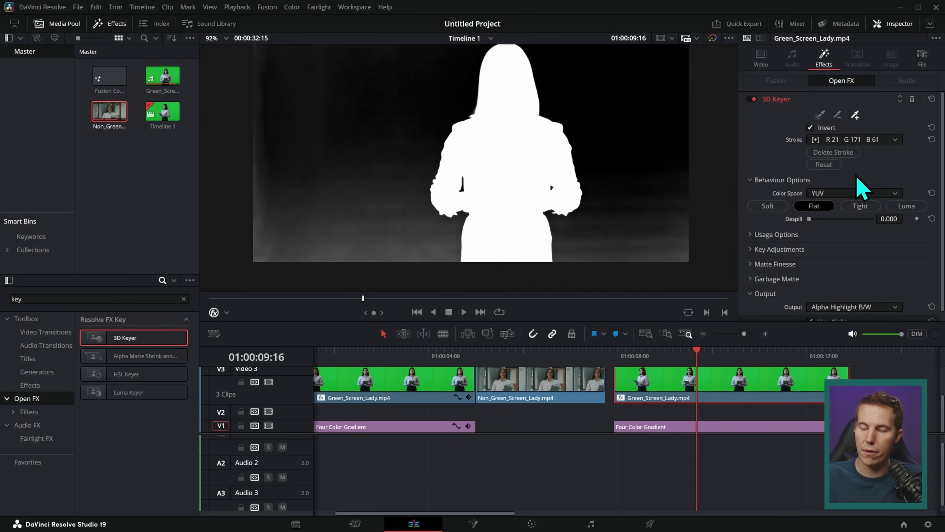
Step: Raise the Matte Finesse Black Clip to 38.0 and inspect the matte edges
{"action": "left_click", "coordinate": [759, 264]}
{"action": "scroll", "coordinate": [844, 259], "scroll_direction": "down", "scroll_amount": 3}
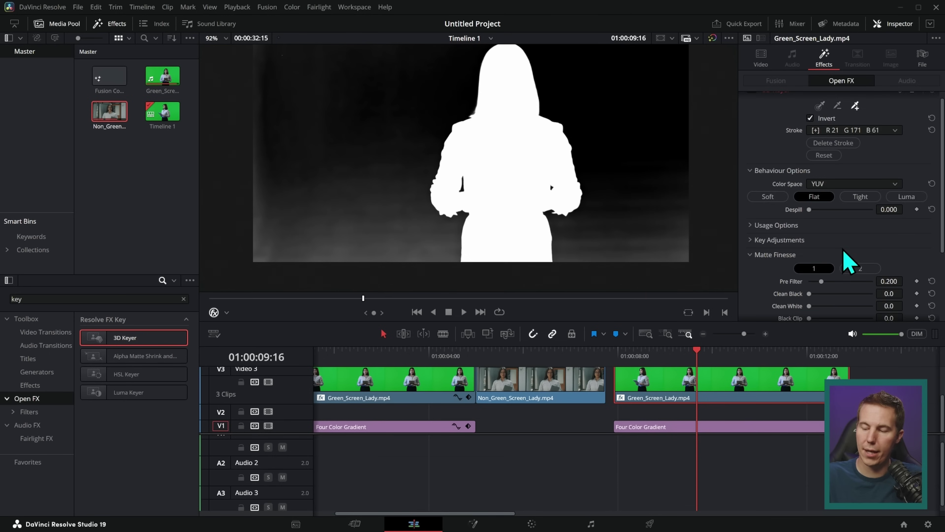
{"action": "left_click_drag", "start_coordinate": [806, 232], "coordinate": [831, 232]}
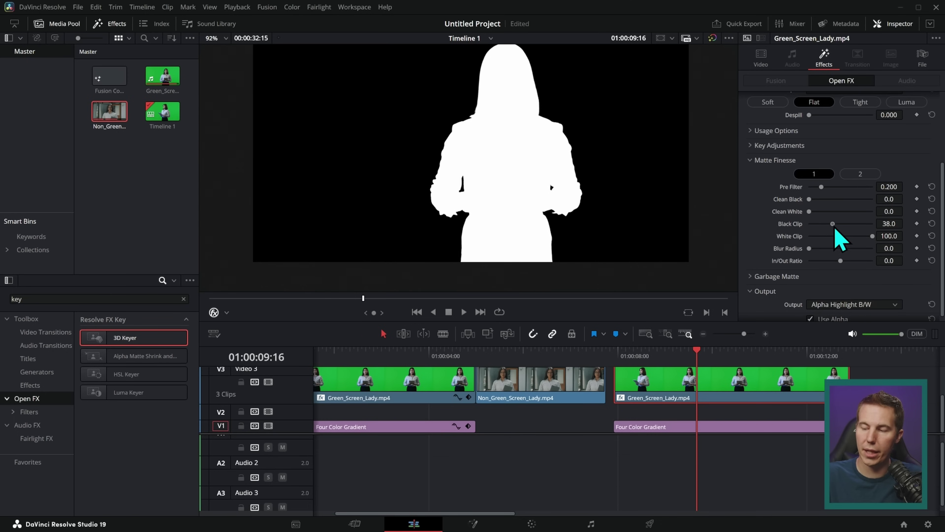
{"action": "left_click", "coordinate": [850, 294]}
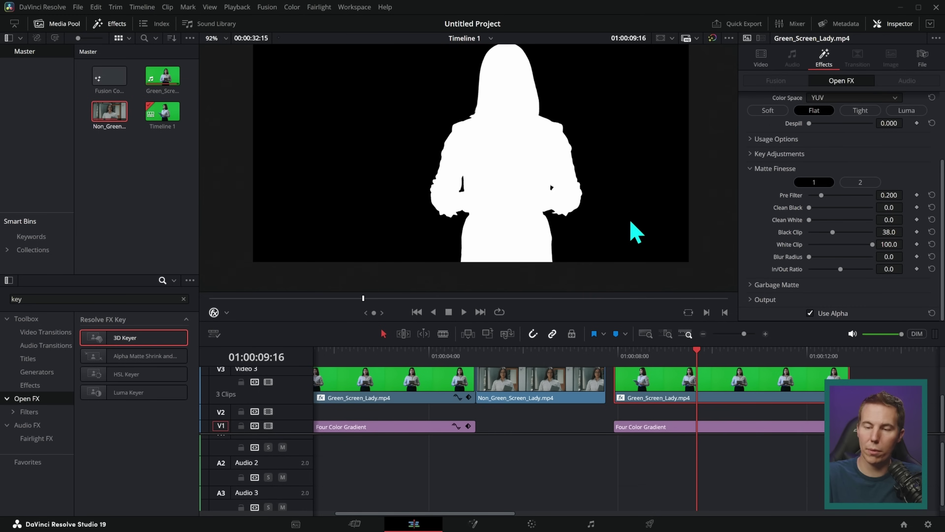
{"action": "left_click_drag", "start_coordinate": [607, 198], "coordinate": [572, 203]}
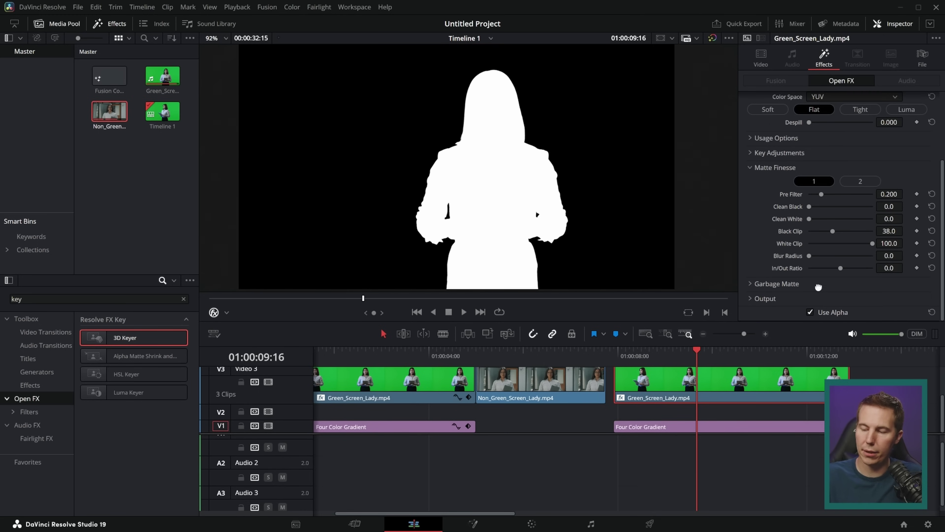
{"action": "left_click", "coordinate": [758, 297]}
{"action": "left_click", "coordinate": [833, 299]}
Step: Switch the output to Final Composite, check the key edges zoomed in, and stop playback
{"action": "left_click", "coordinate": [845, 333]}
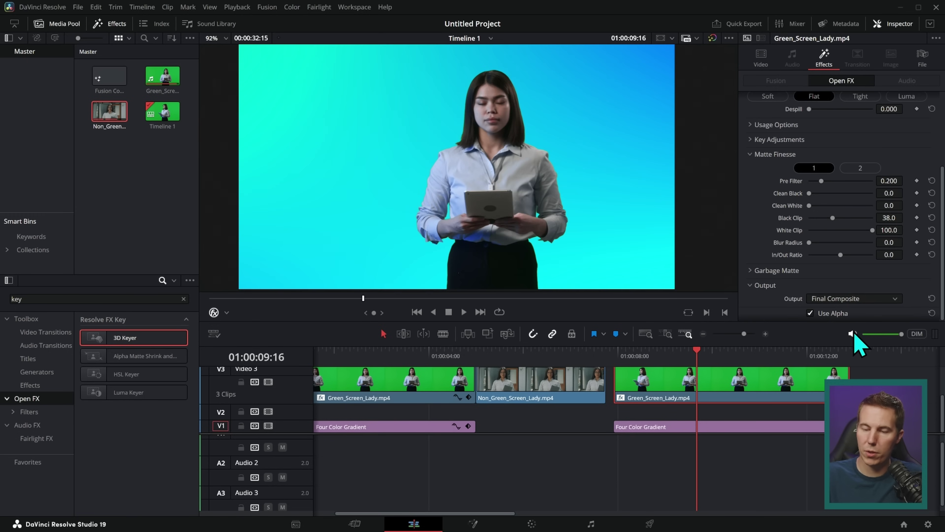
{"action": "scroll", "coordinate": [632, 219], "scroll_direction": "up", "scroll_amount": 5}
{"action": "left_click_drag", "start_coordinate": [654, 219], "coordinate": [620, 177]}
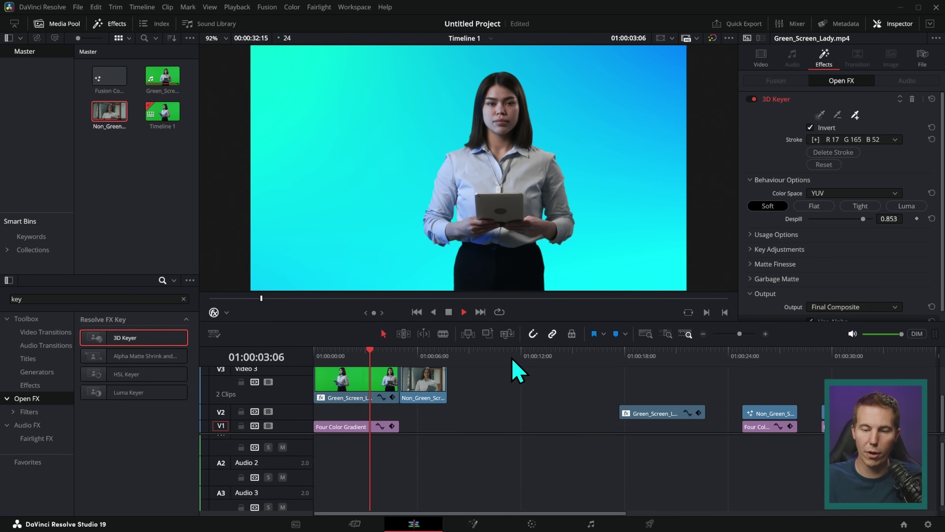
{"action": "key", "text": "space"}
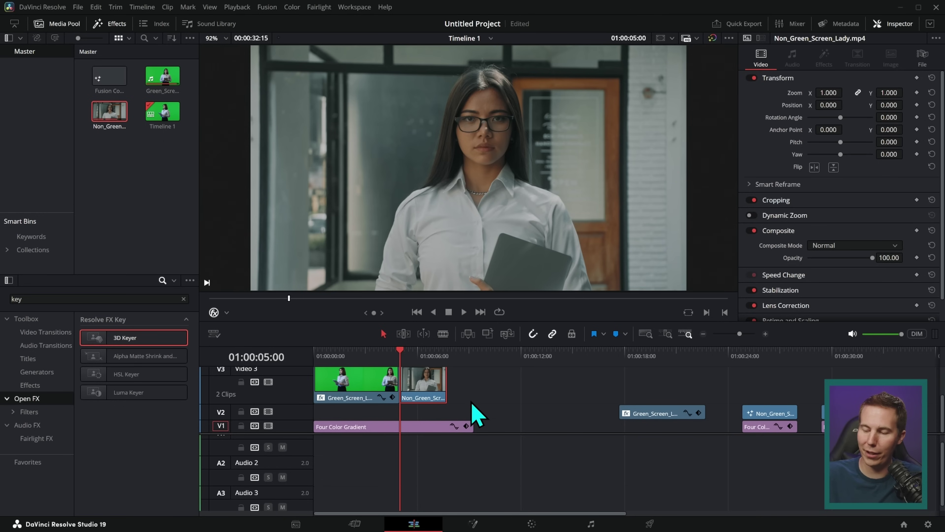
Step: Play and stop the Non_Green_Screen_Lady office clip, then bring it into Fusion
{"action": "key", "text": "space"}
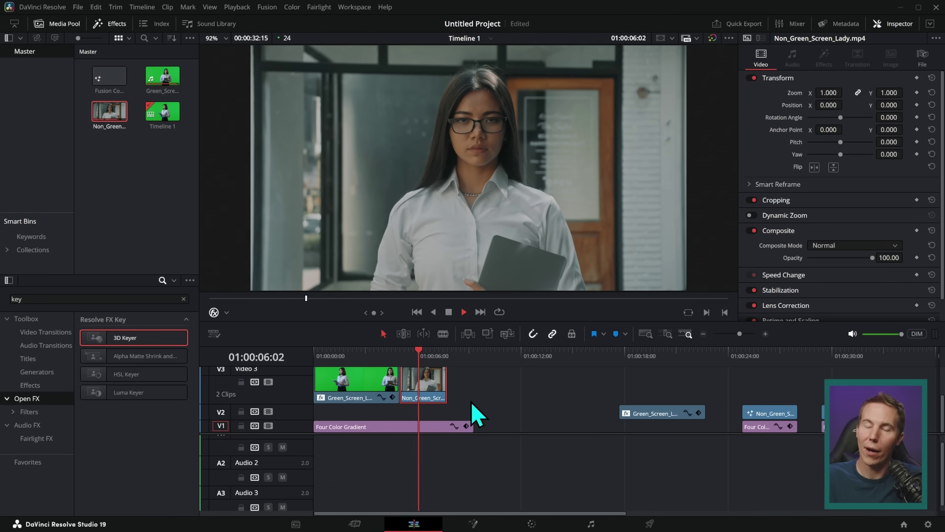
{"action": "key", "text": "space"}
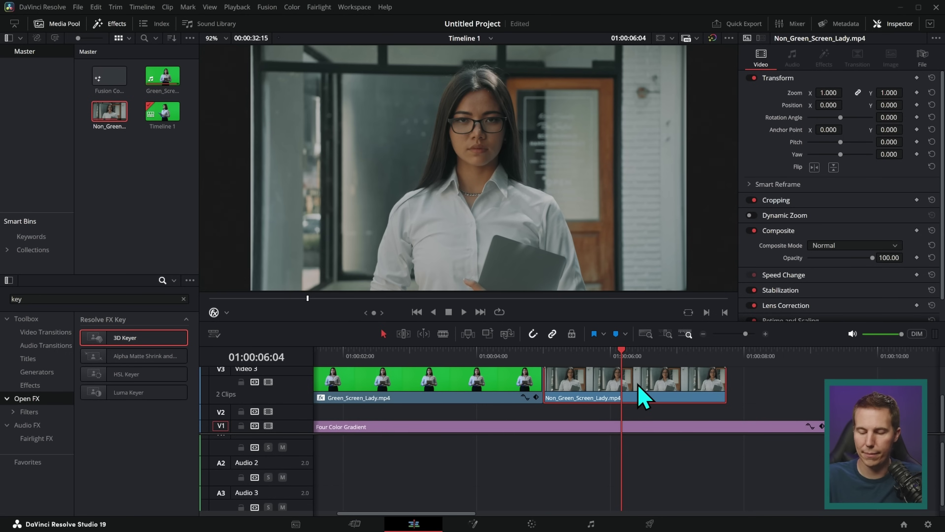
{"action": "left_click", "coordinate": [472, 524]}
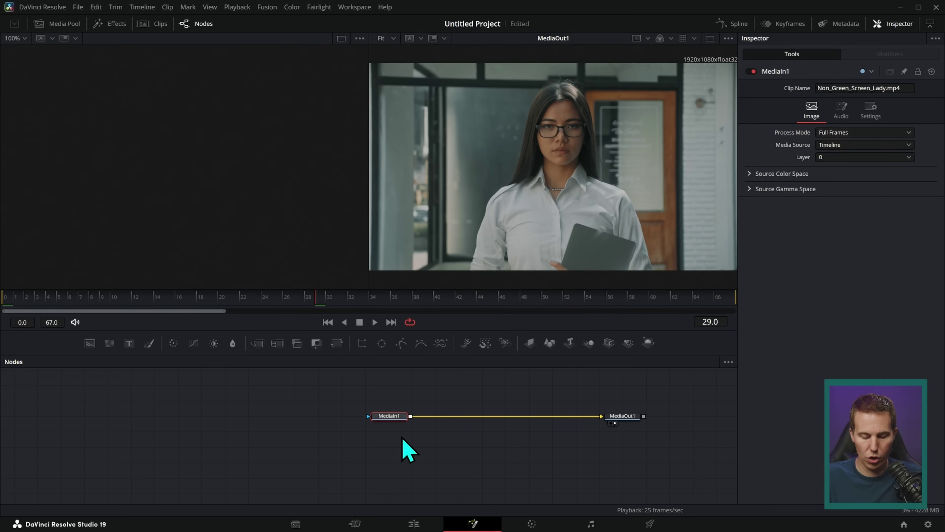
Step: Insert a Magic Mask node between MediaIn1 and MediaOut1 using the Shift+Space tool search
{"action": "key", "text": "shift+space"}
{"action": "type", "text": "track"}
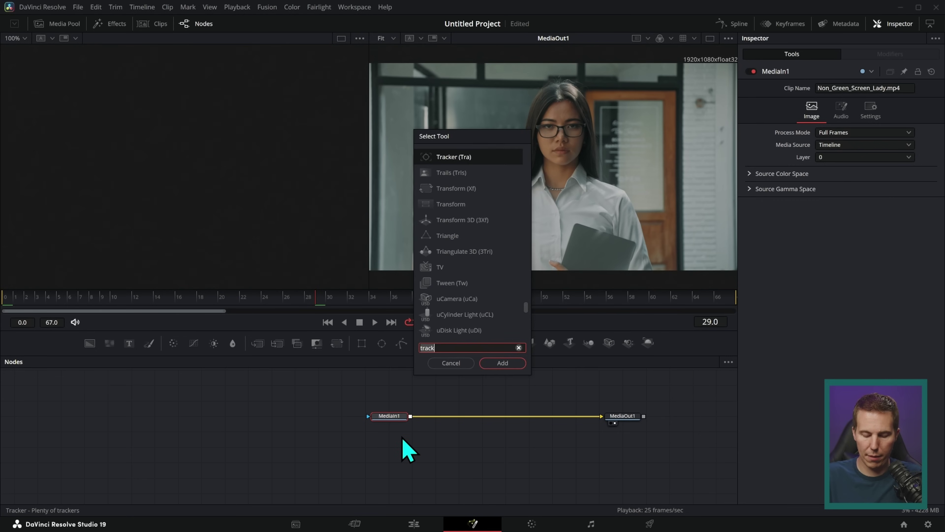
{"action": "key", "text": "ctrl+a"}
{"action": "type", "text": "magi"}
{"action": "key", "text": "Return"}
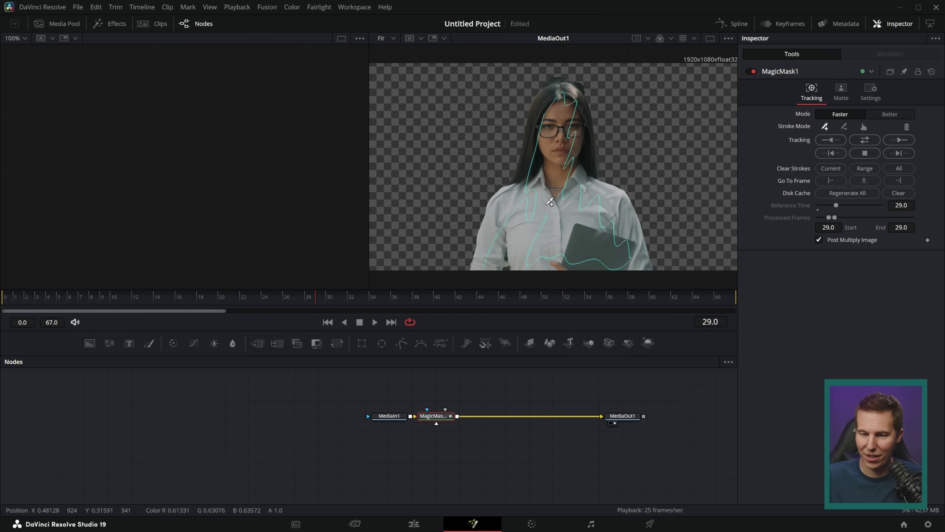
Step: Subtract the background patch beside the hair and the stray tuft at the crown from the mask
{"action": "scroll", "coordinate": [590, 162], "scroll_direction": "up", "scroll_amount": 5}
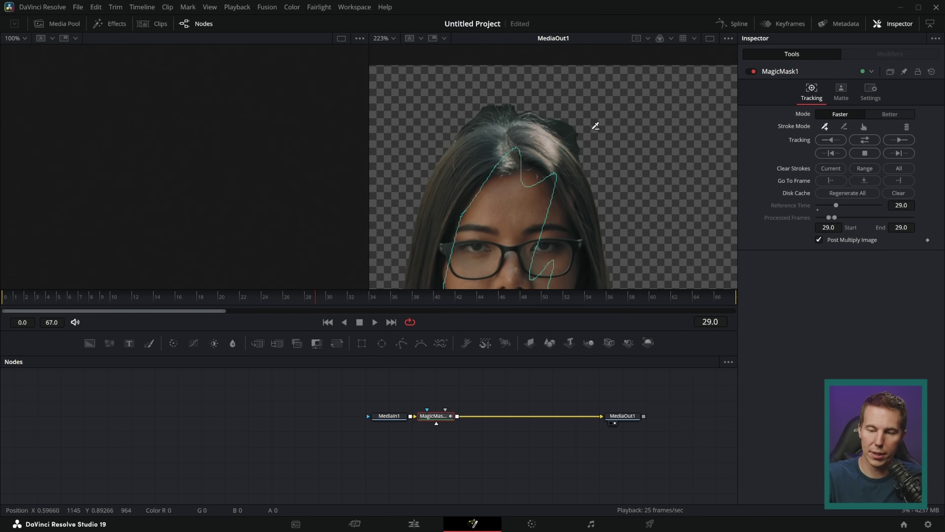
{"action": "left_click_drag", "start_coordinate": [570, 140], "coordinate": [556, 120]}
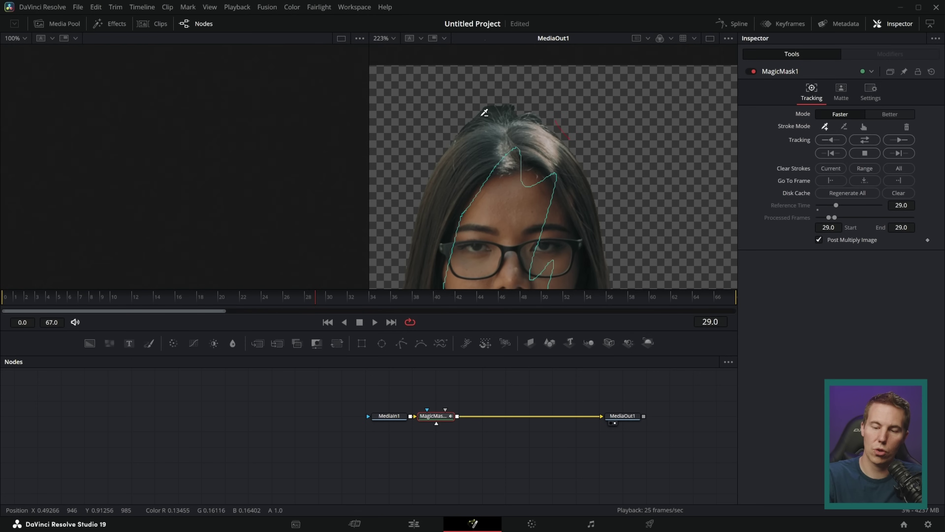
{"action": "left_click_drag", "start_coordinate": [481, 116], "coordinate": [527, 113]}
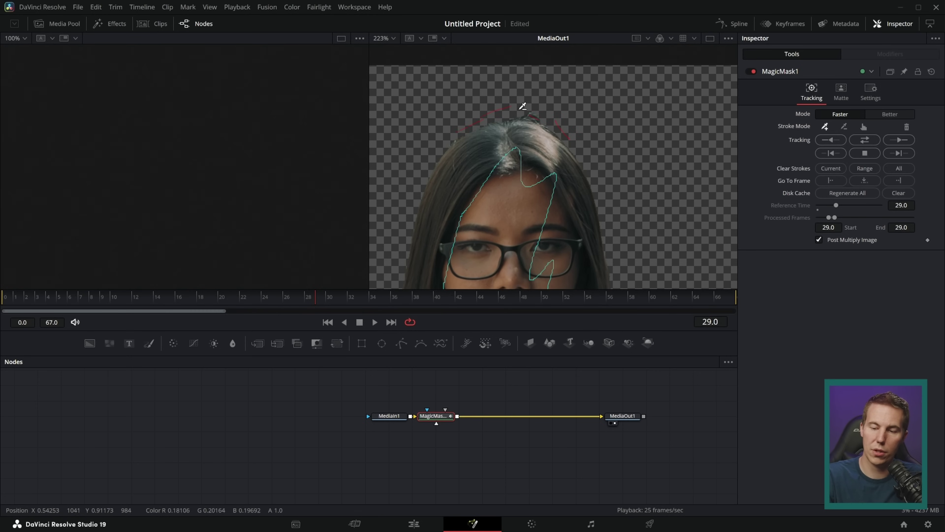
{"action": "scroll", "coordinate": [617, 178], "scroll_direction": "down", "scroll_amount": 5}
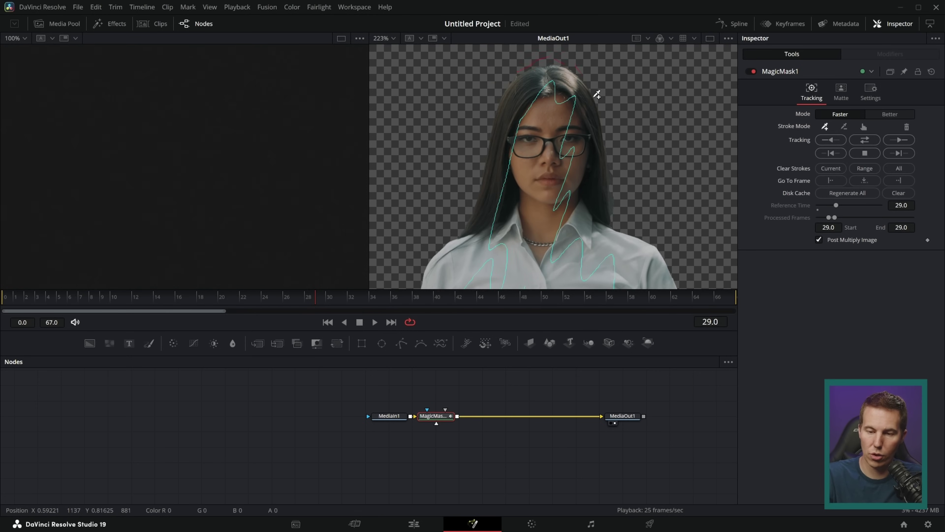
{"action": "scroll", "coordinate": [653, 162], "scroll_direction": "up", "scroll_amount": 5}
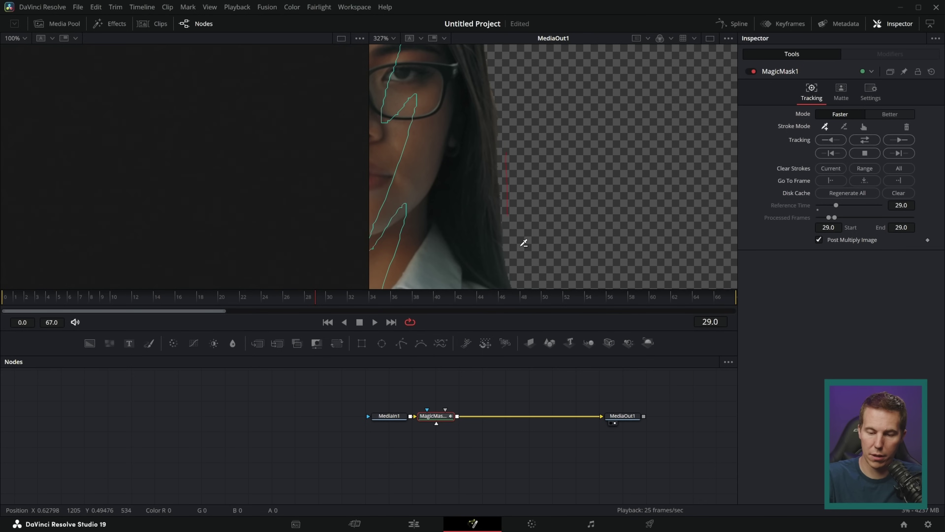
{"action": "scroll", "coordinate": [638, 152], "scroll_direction": "down", "scroll_amount": 6}
{"action": "left_click_drag", "start_coordinate": [637, 152], "coordinate": [638, 82]}
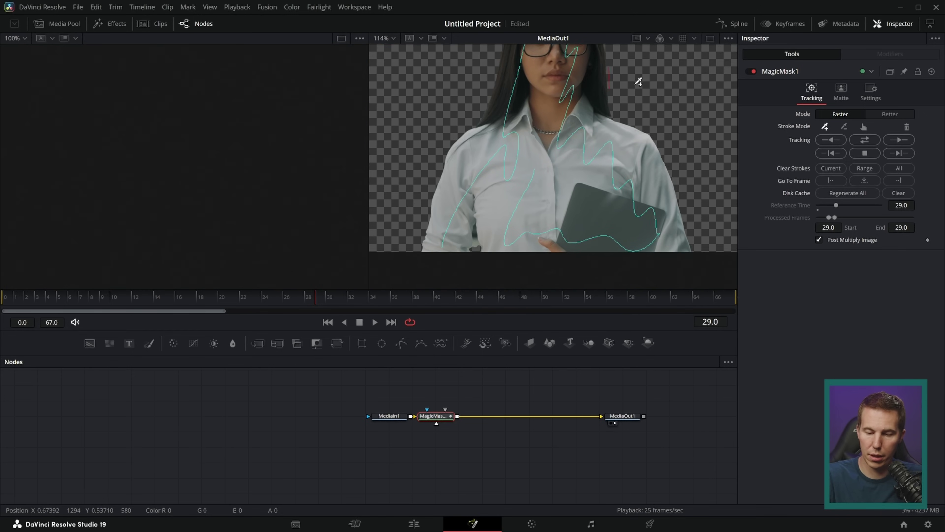
{"action": "scroll", "coordinate": [480, 235], "scroll_direction": "down", "scroll_amount": 2}
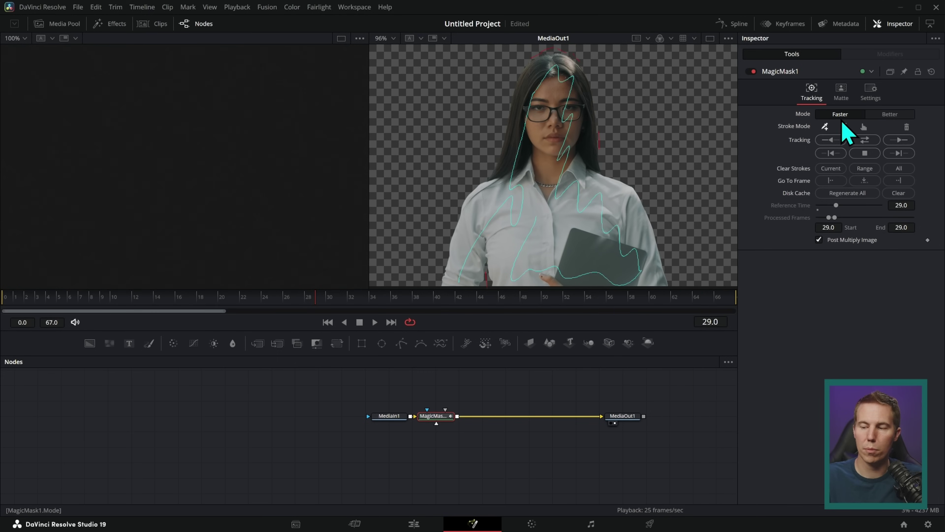
Step: Switch the Magic Mask to Better mode and track it forward then reverse through the clip
{"action": "left_click", "coordinate": [889, 114]}
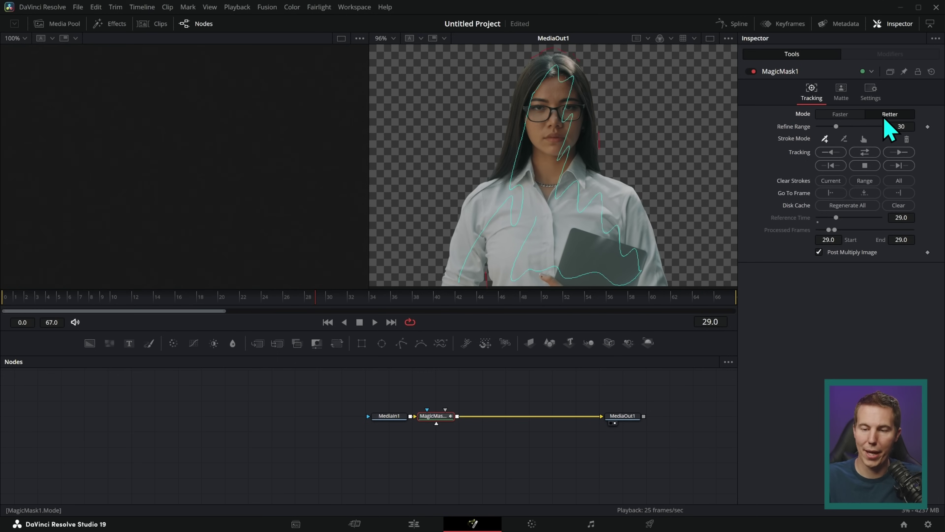
{"action": "scroll", "coordinate": [643, 101], "scroll_direction": "up", "scroll_amount": 5}
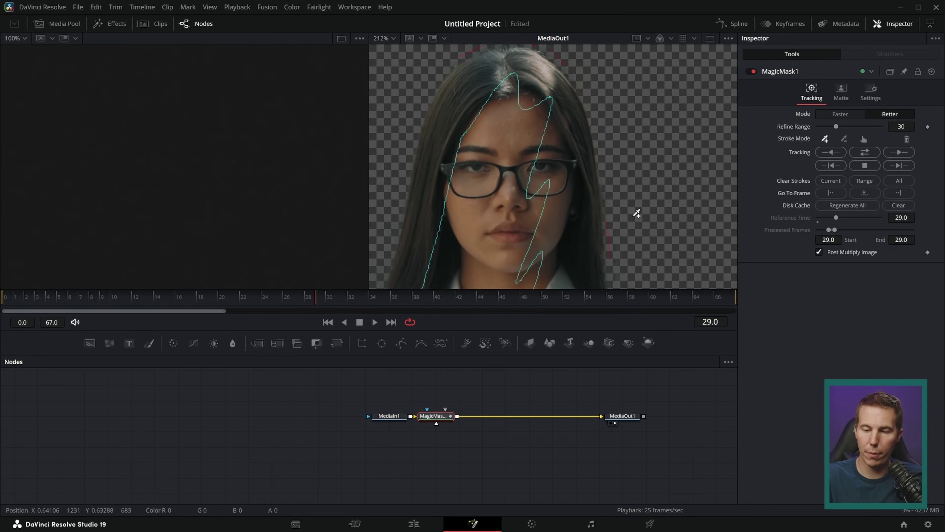
{"action": "left_click_drag", "start_coordinate": [489, 157], "coordinate": [544, 160]}
{"action": "scroll", "coordinate": [544, 160], "scroll_direction": "down", "scroll_amount": 8}
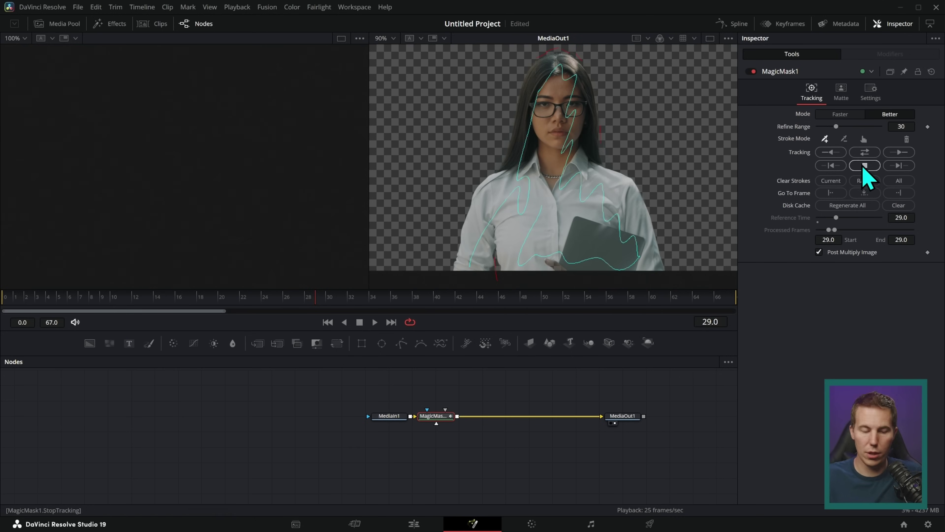
{"action": "left_click", "coordinate": [868, 153]}
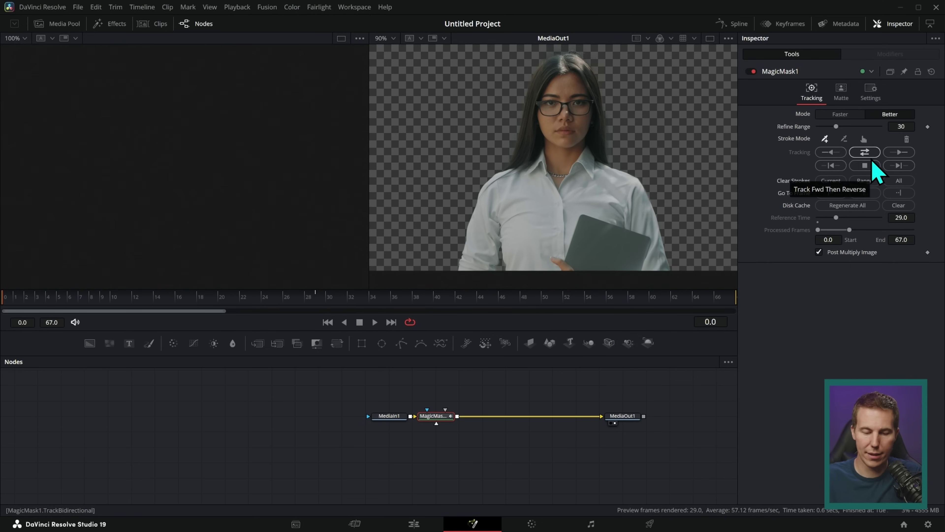
Step: Scrub the Fusion timeline to check the tracked mask around frame 42
{"action": "left_click_drag", "start_coordinate": [637, 298], "coordinate": [464, 270]}
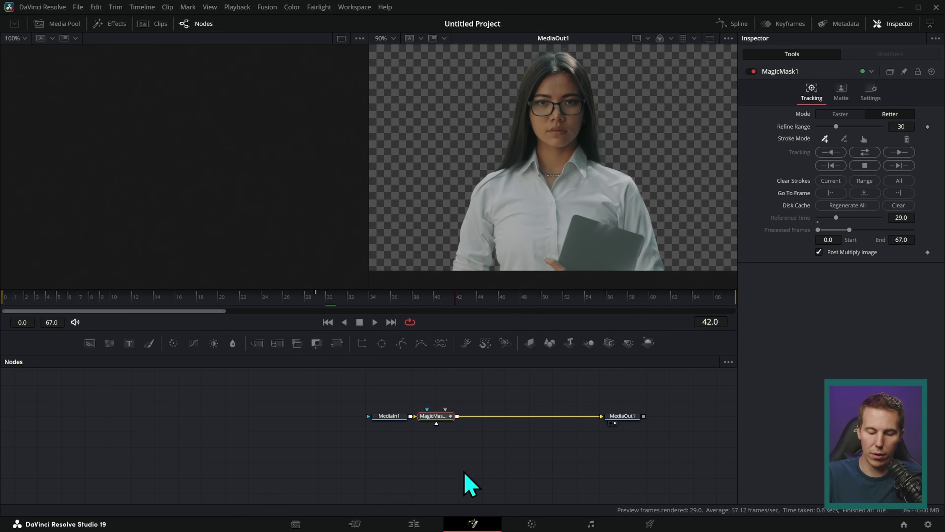
Step: Back on the Edit page, replay the composited office clip from its start several times
{"action": "left_click", "coordinate": [414, 523]}
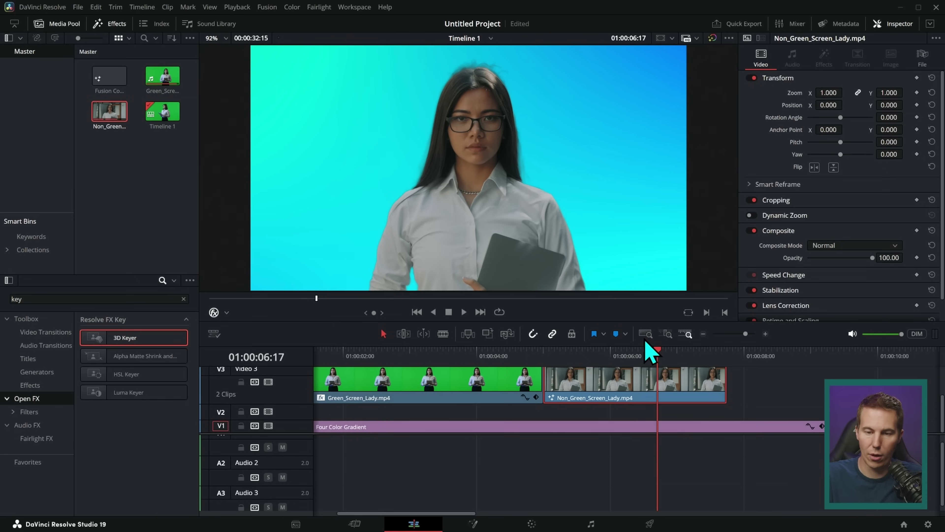
{"action": "left_click", "coordinate": [550, 368]}
{"action": "key", "text": "space"}
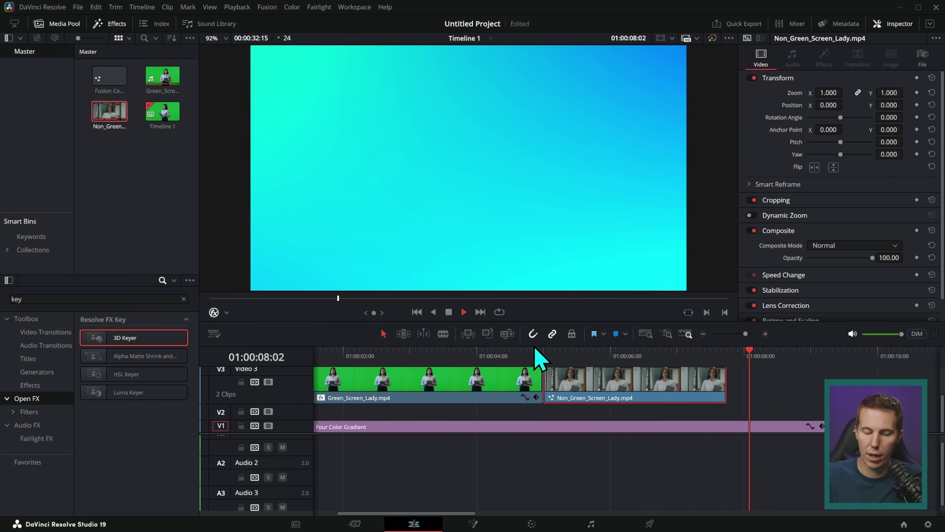
{"action": "left_click", "coordinate": [569, 374]}
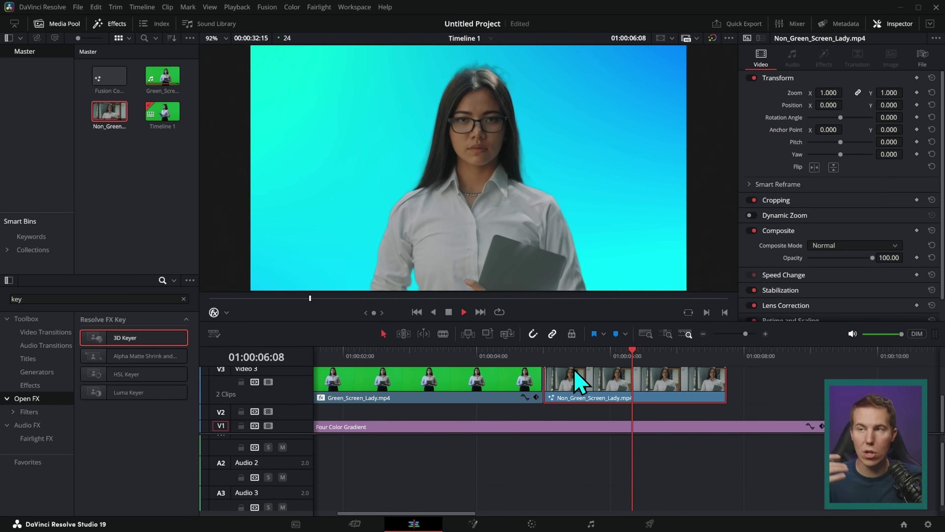
{"action": "key", "text": "space"}
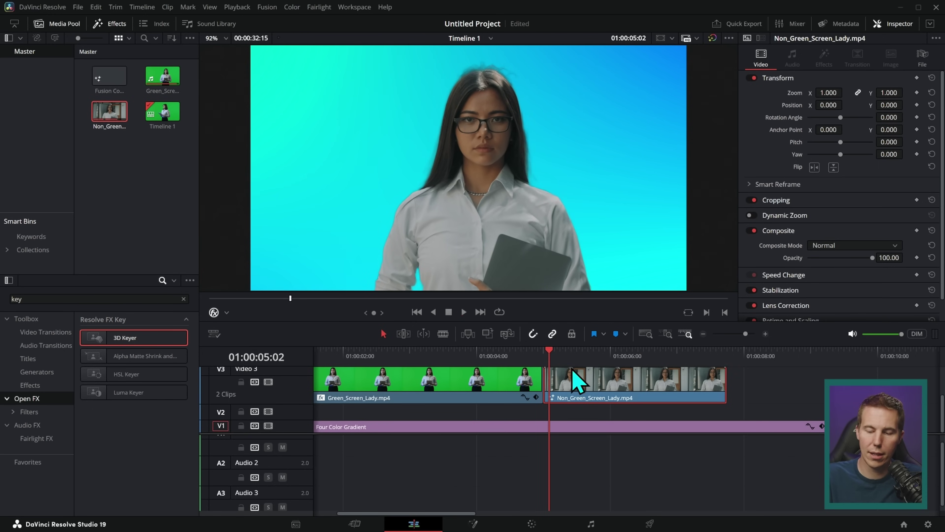
{"action": "key", "text": "space"}
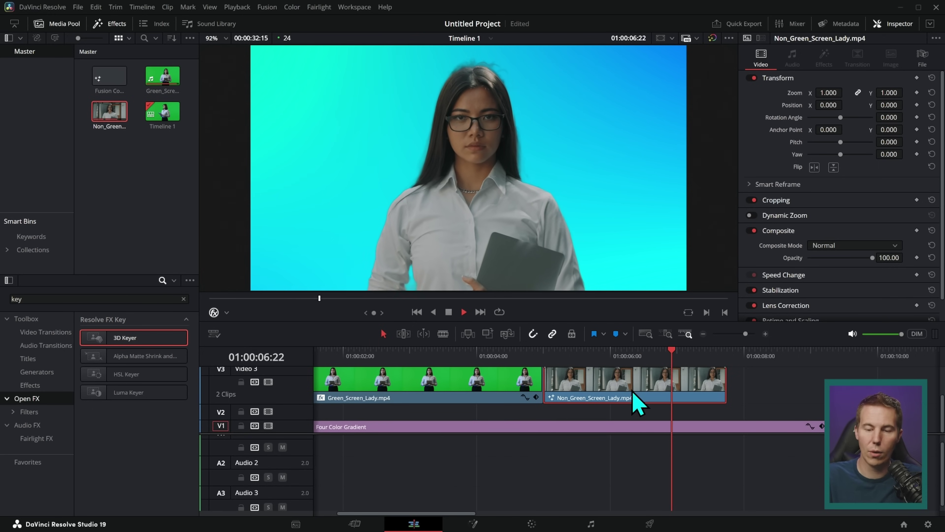
{"action": "key", "text": "space"}
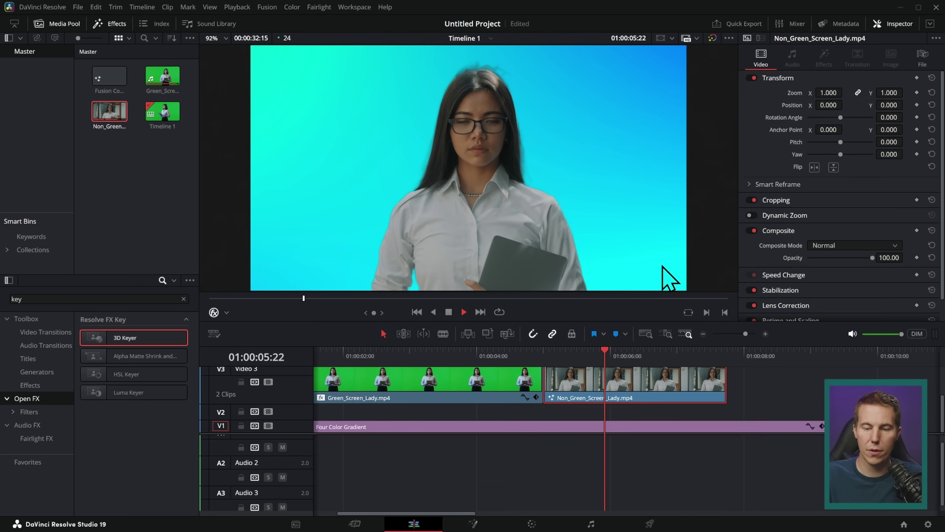
{"action": "key", "text": "space"}
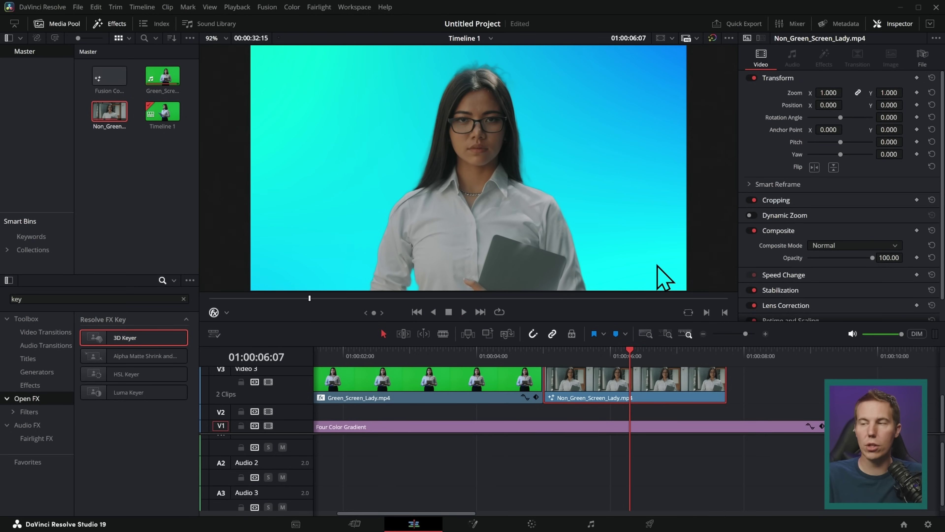
{"action": "left_click", "coordinate": [562, 352]}
{"action": "key", "text": "space"}
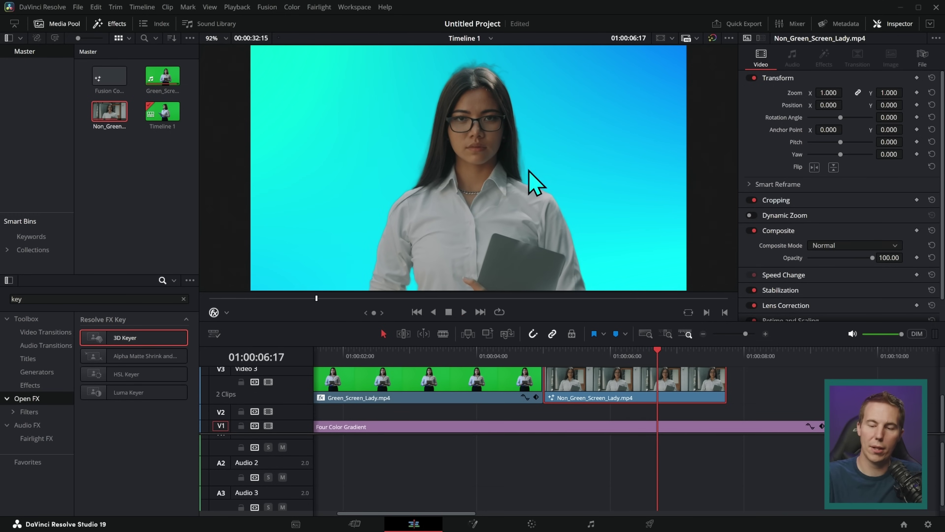
Step: Zoom in on the top of her head and play the clip to inspect the hair edge
{"action": "scroll", "coordinate": [528, 180], "scroll_direction": "up", "scroll_amount": 5}
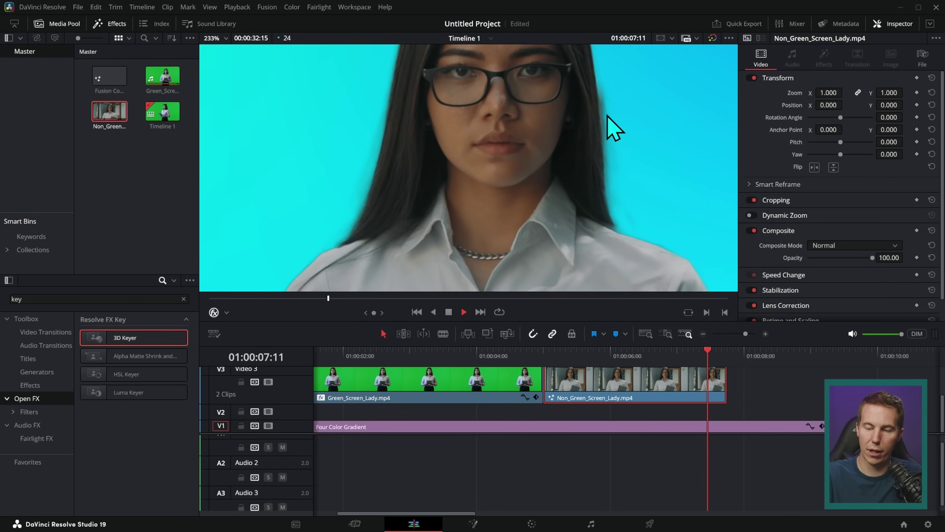
{"action": "key", "text": "space"}
{"action": "scroll", "coordinate": [580, 242], "scroll_direction": "down", "scroll_amount": 4}
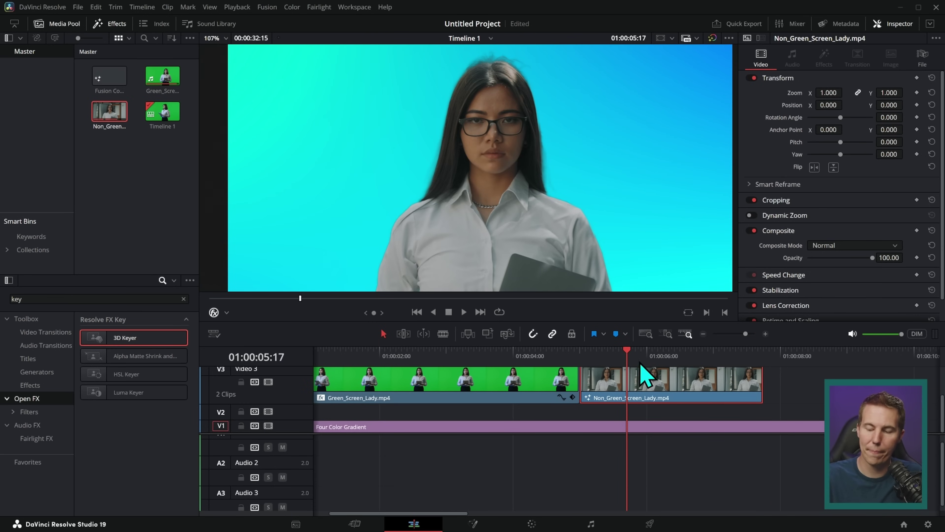
{"action": "scroll", "coordinate": [597, 169], "scroll_direction": "up", "scroll_amount": 1}
{"action": "scroll", "coordinate": [603, 184], "scroll_direction": "up", "scroll_amount": 3}
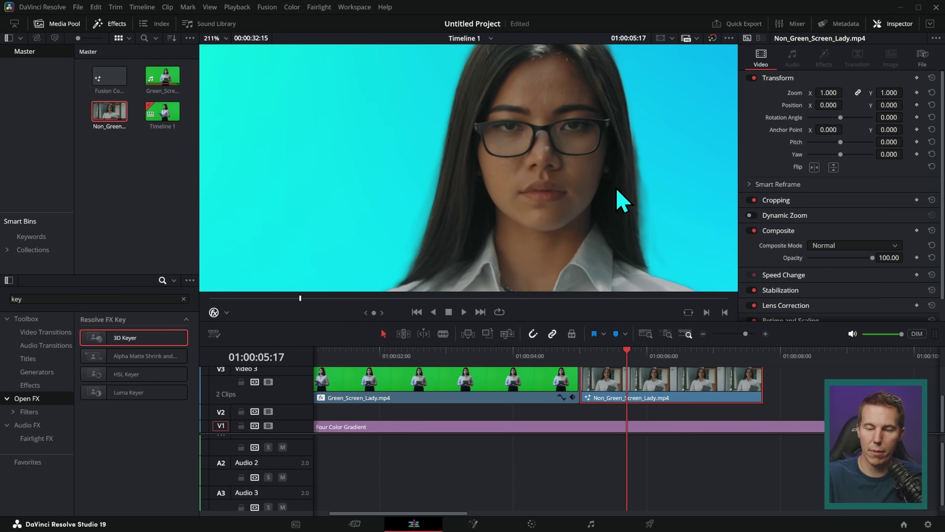
{"action": "left_click_drag", "start_coordinate": [616, 189], "coordinate": [547, 294]}
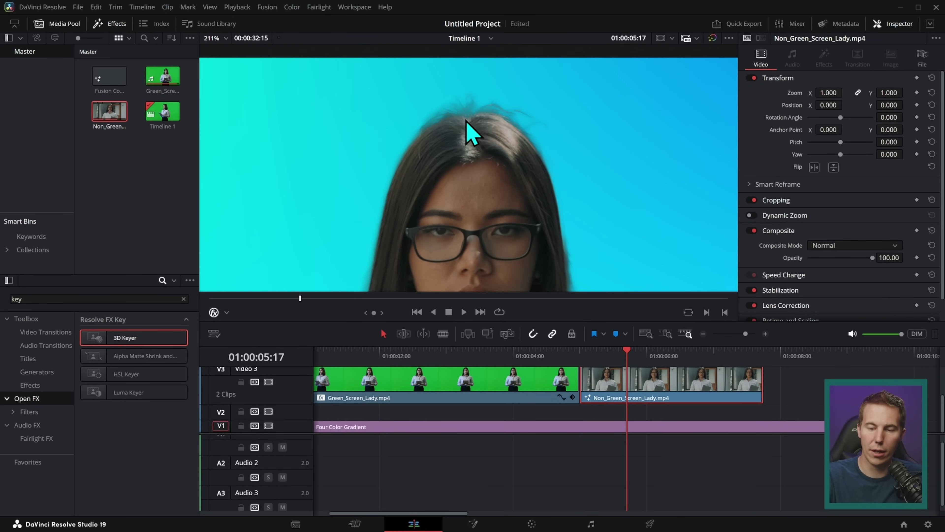
{"action": "key", "text": "space"}
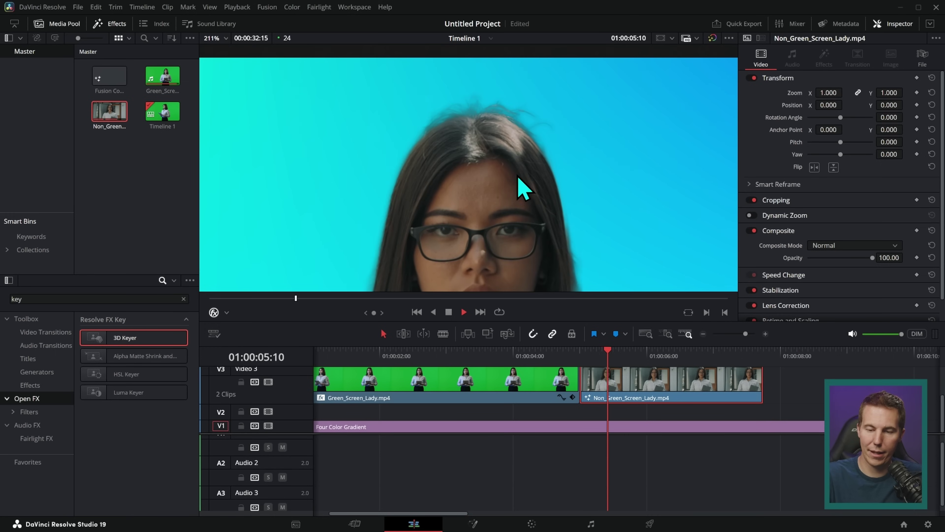
{"action": "key", "text": "space"}
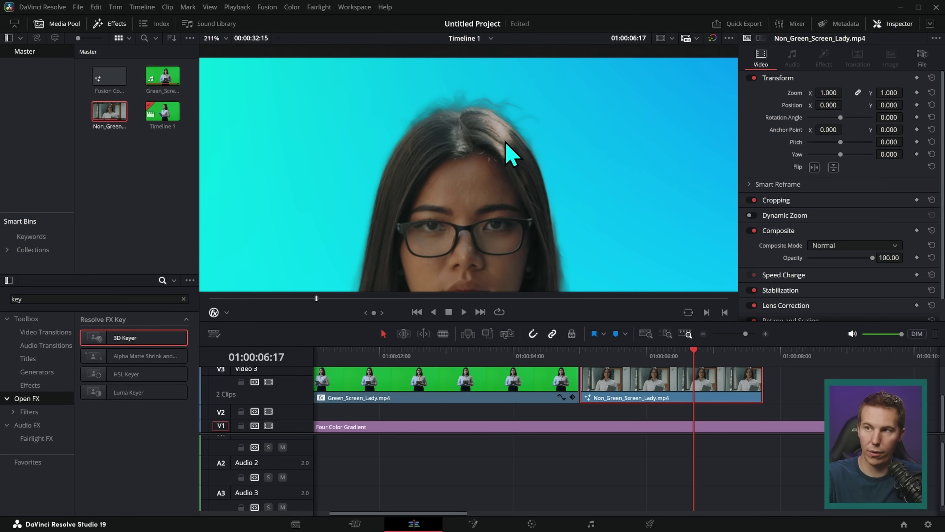
Step: Set MagicMask1 to Faster mode, re-track bidirectionally, and return to the Edit page
{"action": "key", "text": "shift+5"}
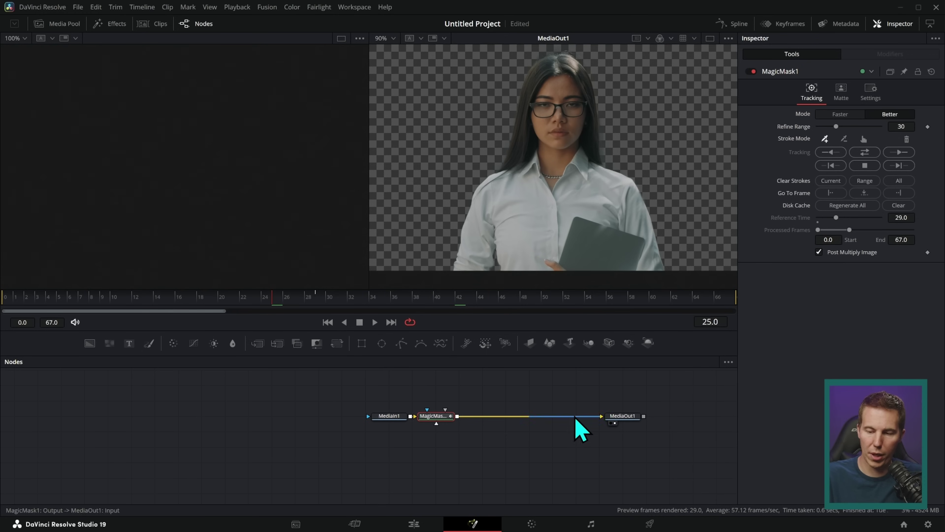
{"action": "left_click", "coordinate": [846, 114]}
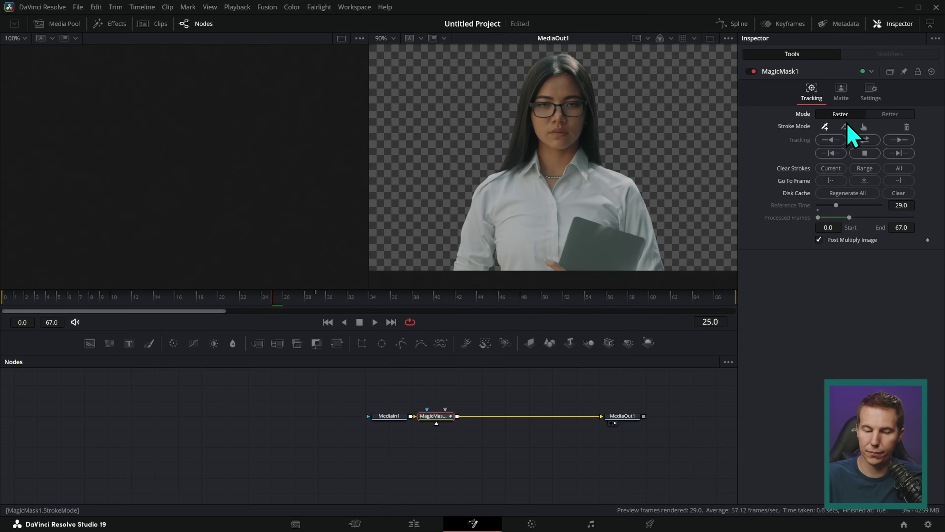
{"action": "left_click", "coordinate": [863, 139]}
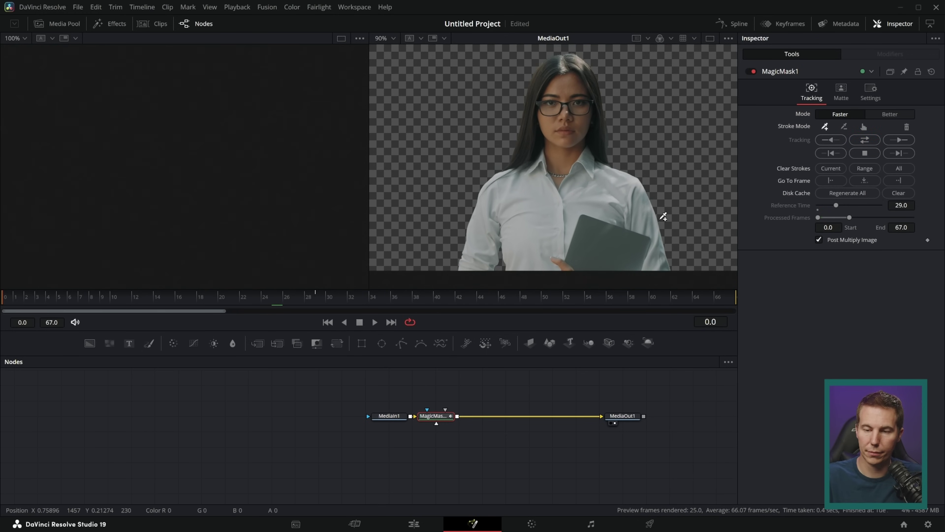
{"action": "left_click", "coordinate": [428, 521]}
Step: Check the hair edge near her face, play from 01:00:06:00, then reopen the Magic Mask in Fusion
{"action": "scroll", "coordinate": [637, 156], "scroll_direction": "up", "scroll_amount": 4}
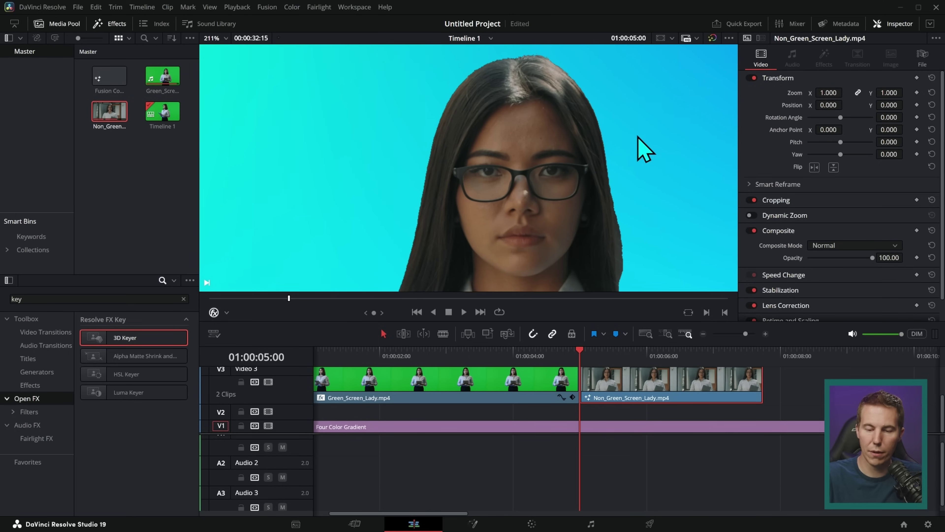
{"action": "left_click_drag", "start_coordinate": [637, 288], "coordinate": [646, 245]}
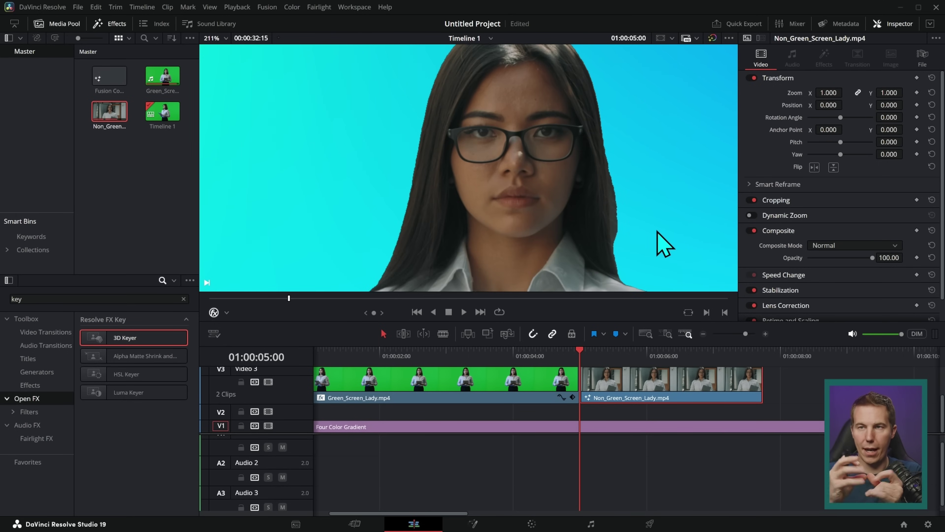
{"action": "key", "text": "shift+z"}
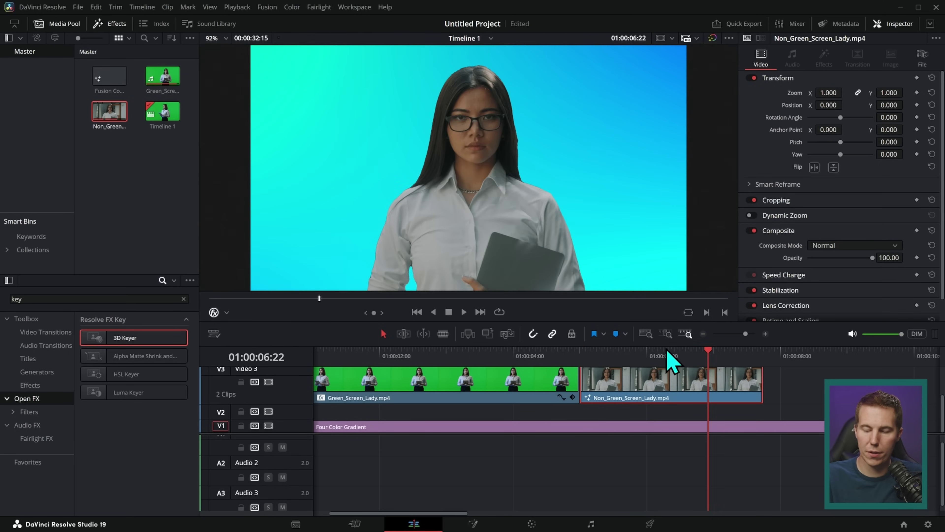
{"action": "left_click", "coordinate": [647, 356]}
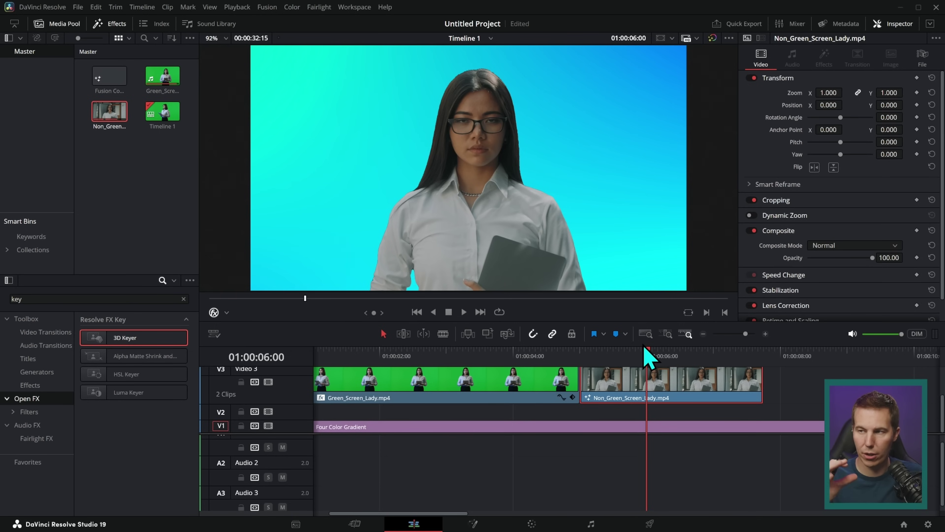
{"action": "key", "text": "space"}
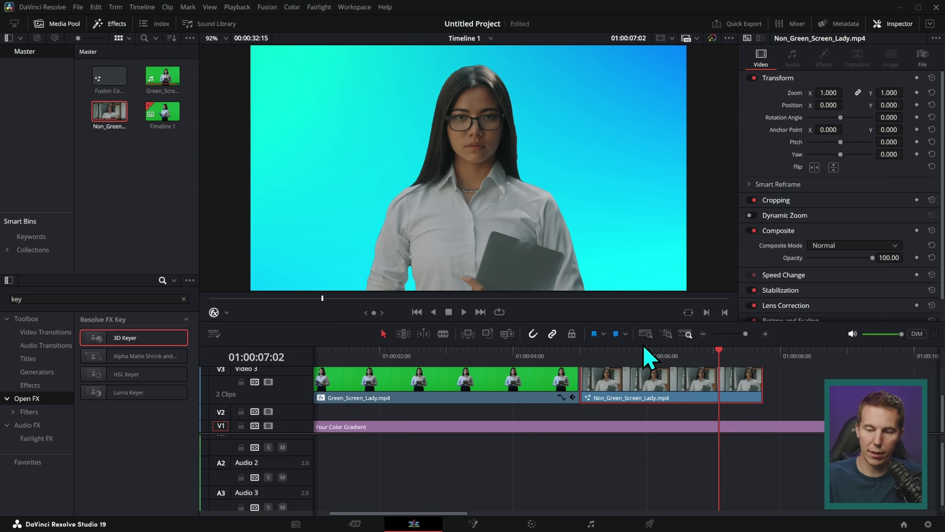
{"action": "left_click", "coordinate": [664, 355]}
{"action": "scroll", "coordinate": [547, 106], "scroll_direction": "up", "scroll_amount": 3}
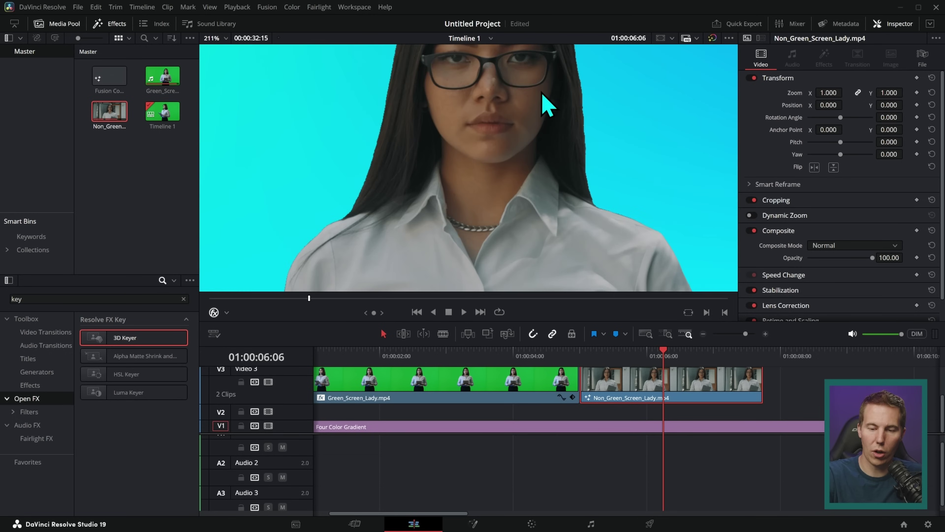
{"action": "scroll", "coordinate": [520, 168], "scroll_direction": "up", "scroll_amount": 3}
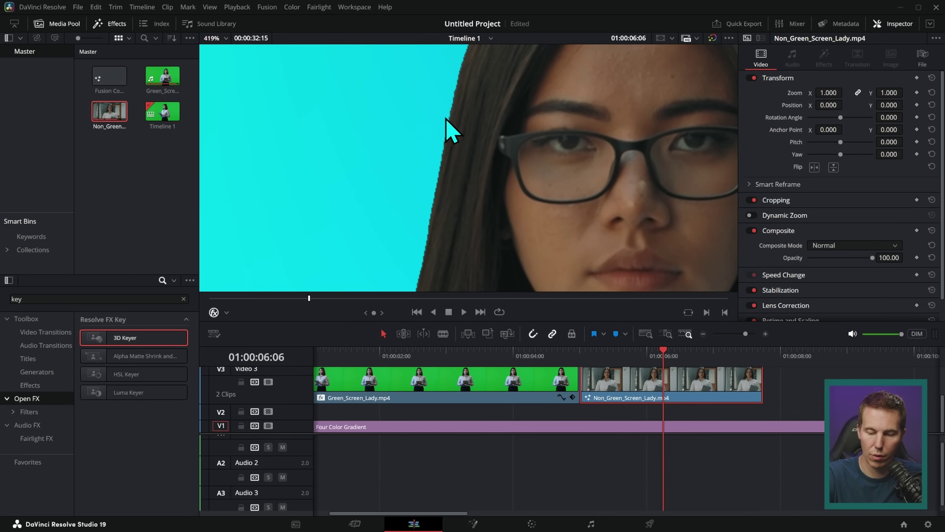
{"action": "left_click", "coordinate": [472, 524]}
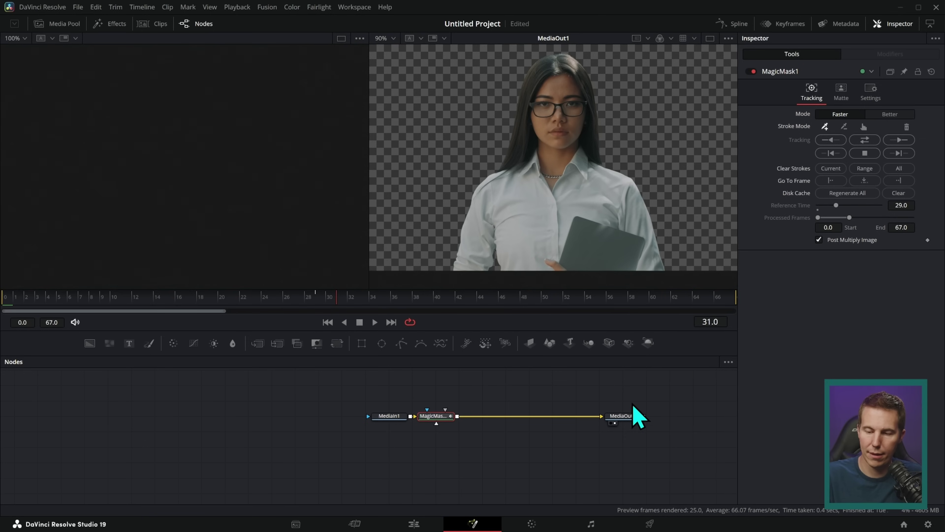
Step: Raise MagicMask1's Matte Blur to 1.02 and return to the Edit page
{"action": "left_click", "coordinate": [842, 97]}
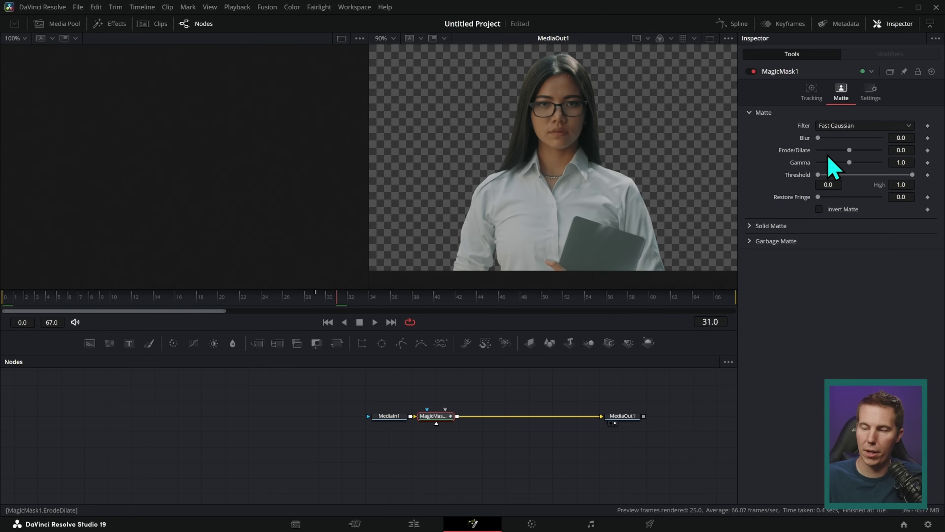
{"action": "left_click_drag", "start_coordinate": [822, 140], "coordinate": [823, 140]}
{"action": "left_click_drag", "start_coordinate": [600, 65], "coordinate": [763, 200]}
{"action": "scroll", "coordinate": [611, 158], "scroll_direction": "up", "scroll_amount": 5}
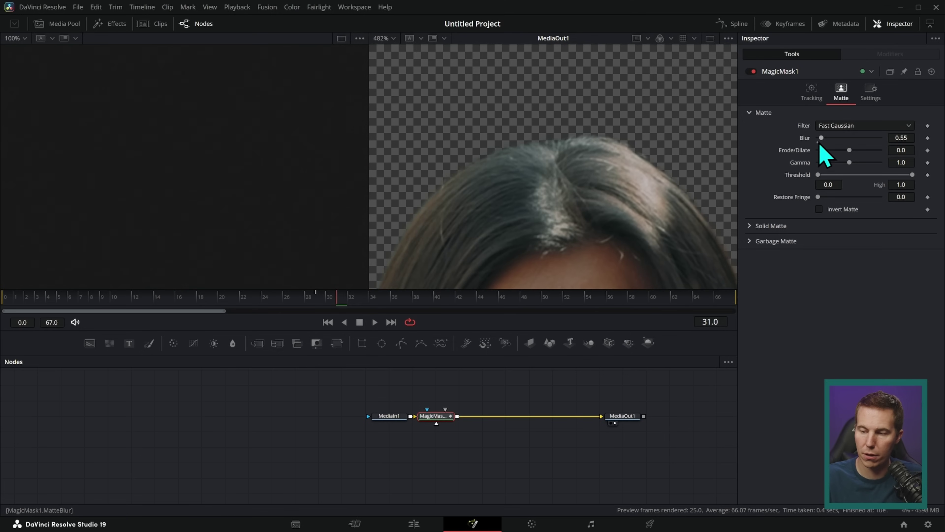
{"action": "left_click_drag", "start_coordinate": [825, 139], "coordinate": [824, 139]}
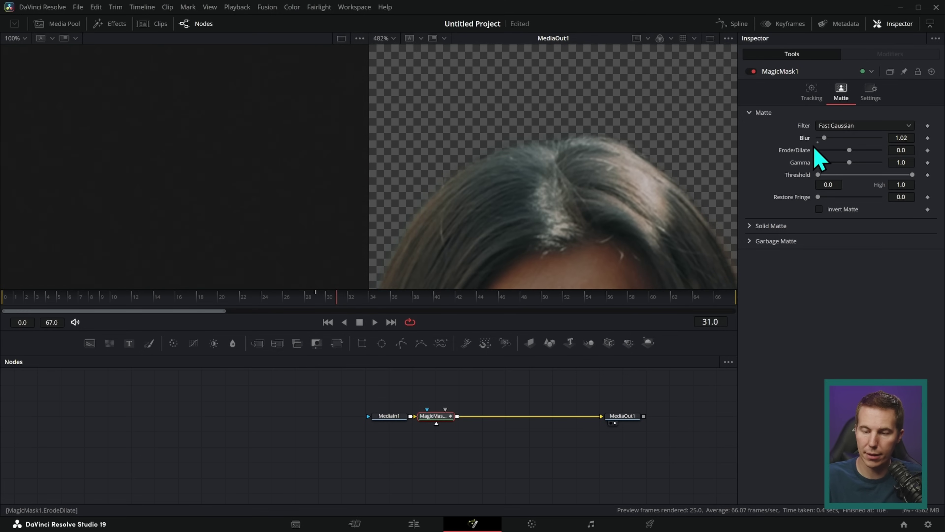
{"action": "left_click", "coordinate": [413, 524]}
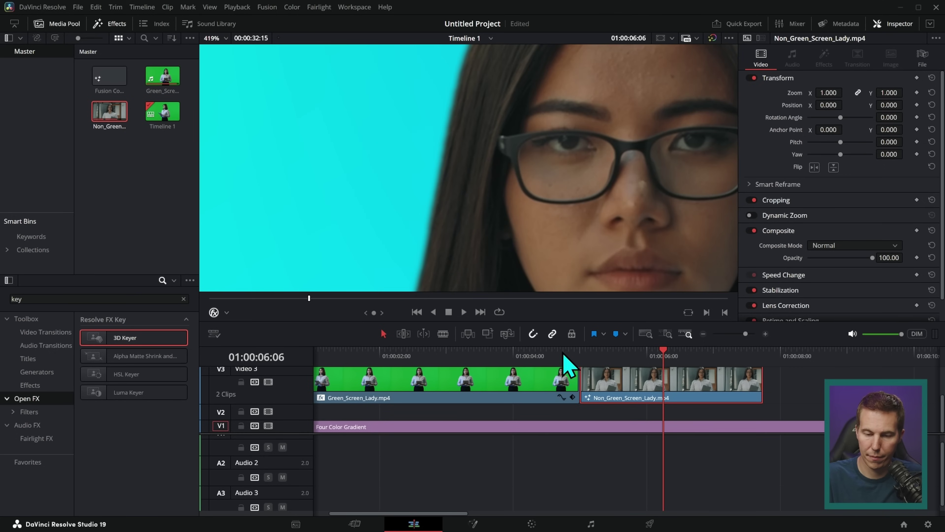
Step: Play the clip to check the softened hair edge, then set the viewer zoom to Fit
{"action": "left_click_drag", "start_coordinate": [580, 193], "coordinate": [530, 234]}
{"action": "left_click_drag", "start_coordinate": [530, 234], "coordinate": [480, 290]}
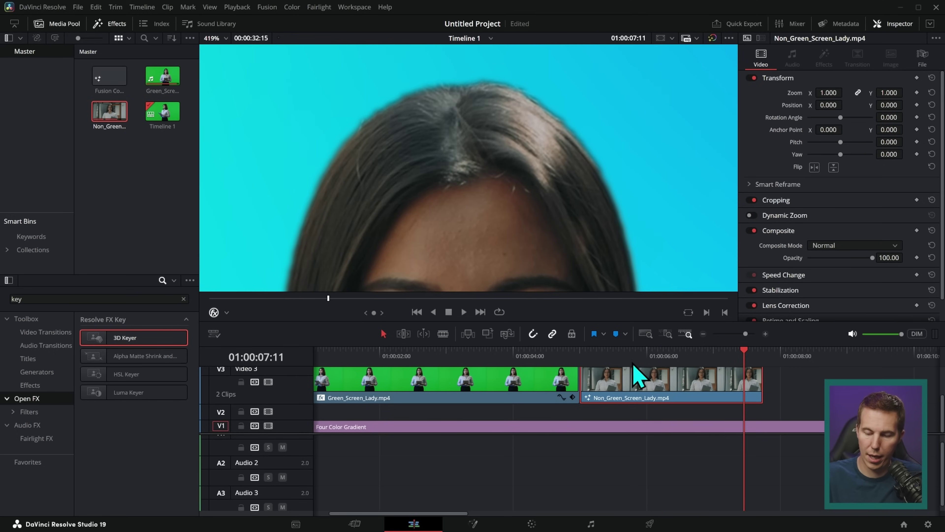
{"action": "left_click", "coordinate": [580, 354]}
{"action": "key", "text": "space"}
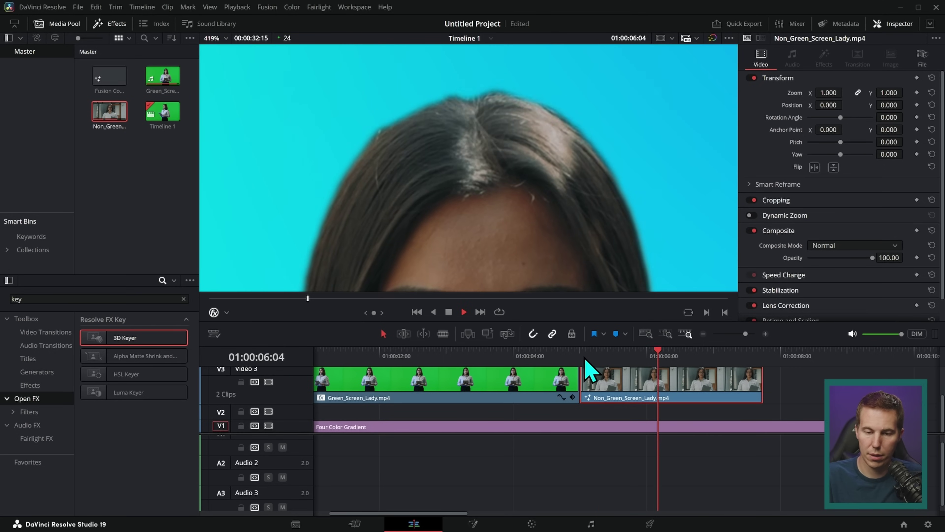
{"action": "key", "text": "space"}
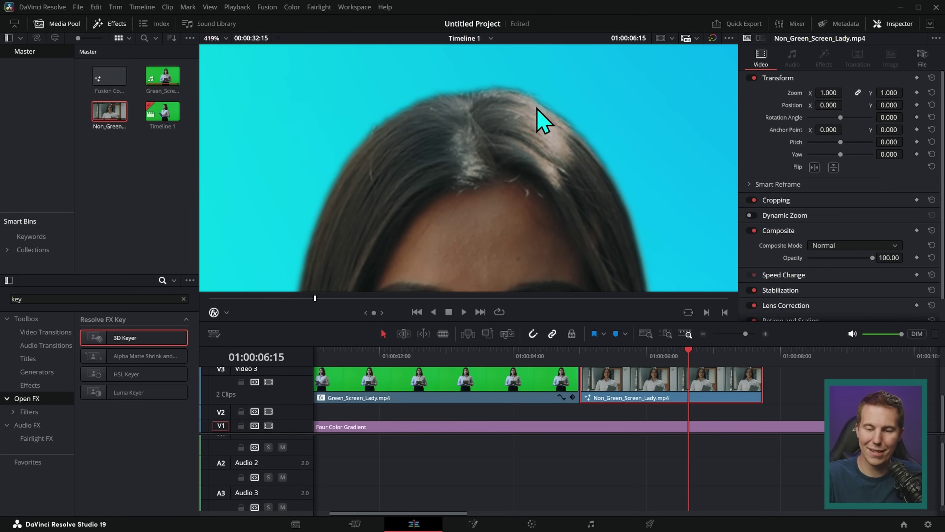
{"action": "left_click", "coordinate": [223, 37]}
{"action": "left_click", "coordinate": [232, 52]}
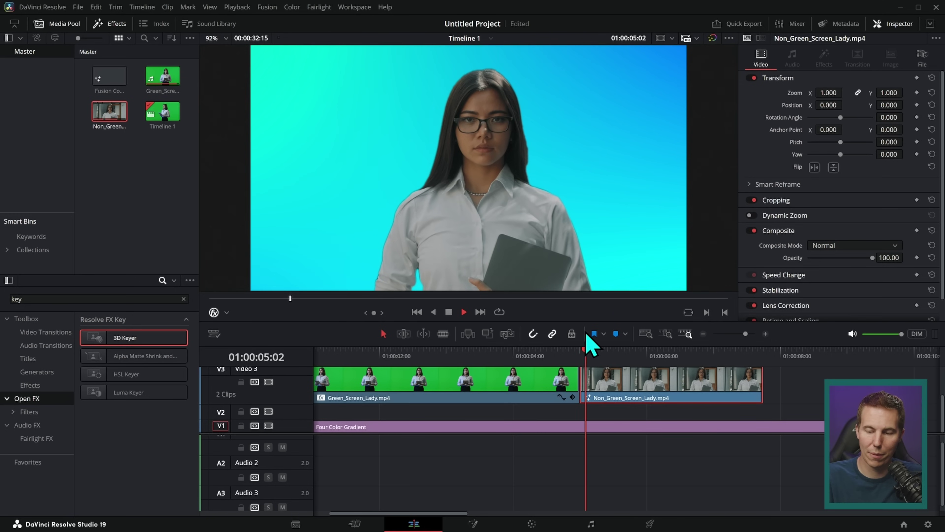
Step: Play the composite from 01:00:05:03 and 01:00:03:19 to compare clips, then zoom the timeline out
{"action": "key", "text": "space"}
{"action": "key", "text": "space"}
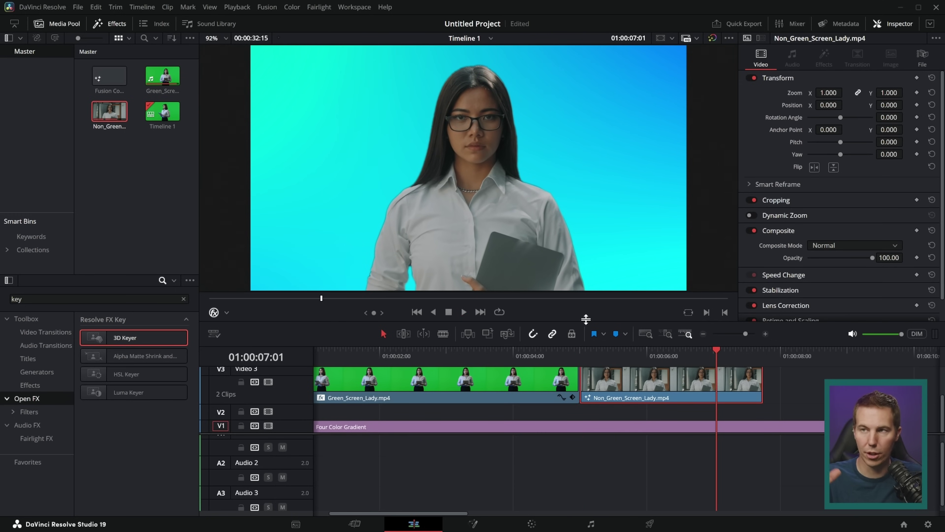
{"action": "left_click", "coordinate": [588, 352]}
{"action": "key", "text": "space"}
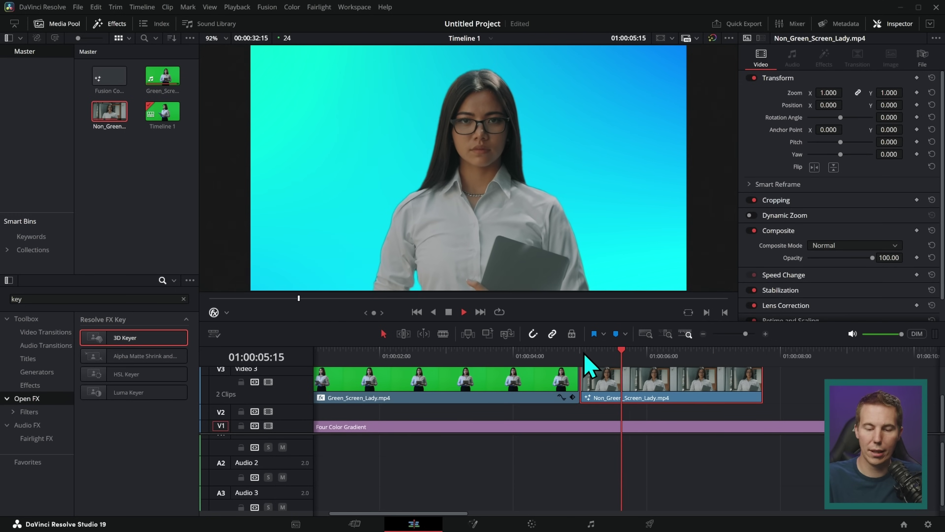
{"action": "key", "text": "space"}
{"action": "left_click", "coordinate": [502, 354]}
{"action": "key", "text": "space"}
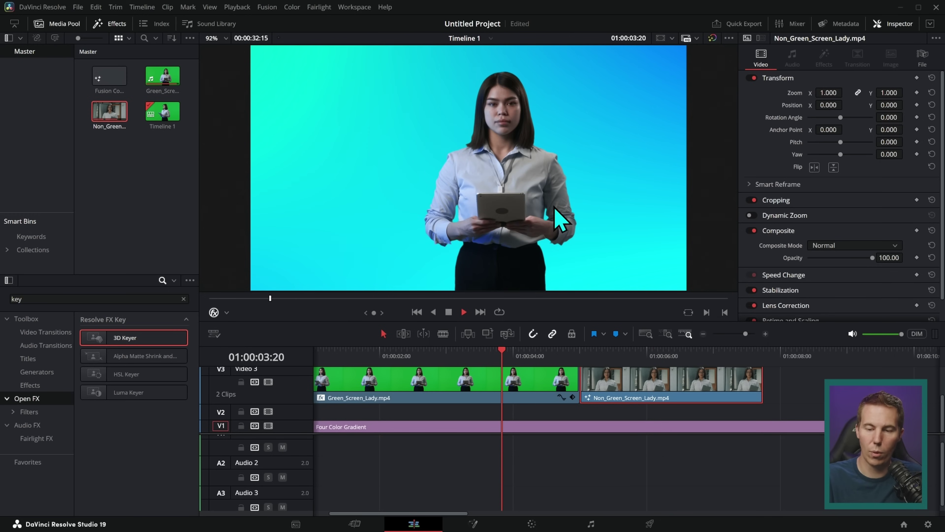
{"action": "key", "text": "space"}
{"action": "left_click_drag", "start_coordinate": [603, 353], "coordinate": [627, 347]}
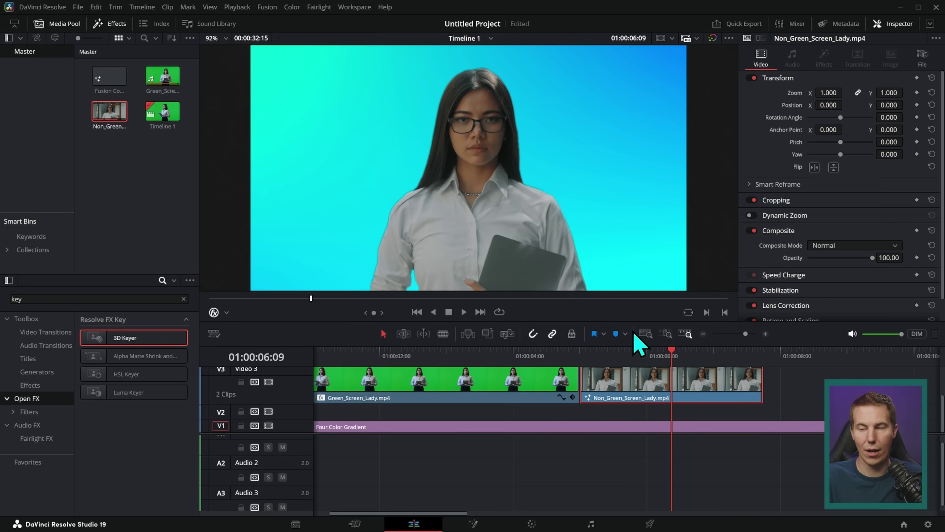
{"action": "left_click", "coordinate": [702, 334]}
{"action": "left_click", "coordinate": [702, 334]}
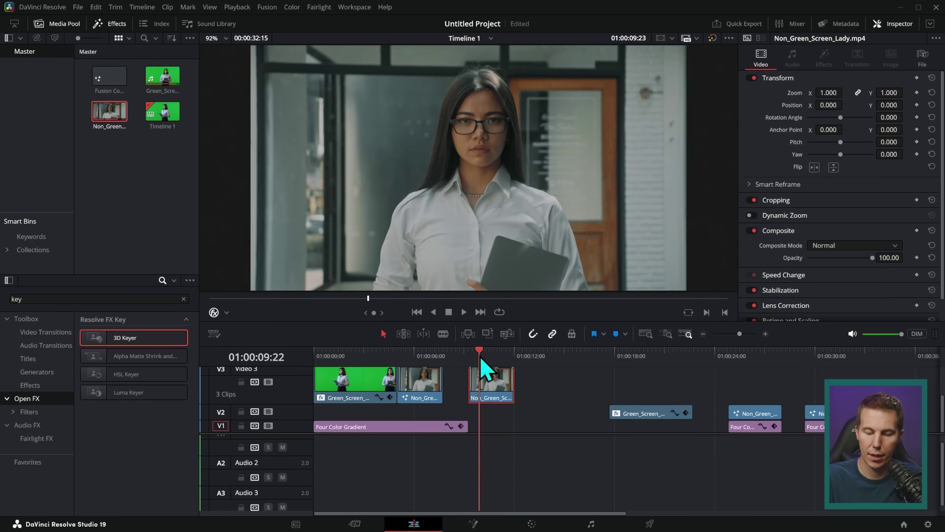
Step: Preview the later office clip and Alt-drag a Four Color Gradient copy beneath it
{"action": "left_click_drag", "start_coordinate": [481, 356], "coordinate": [470, 359]}
{"action": "key", "text": "space"}
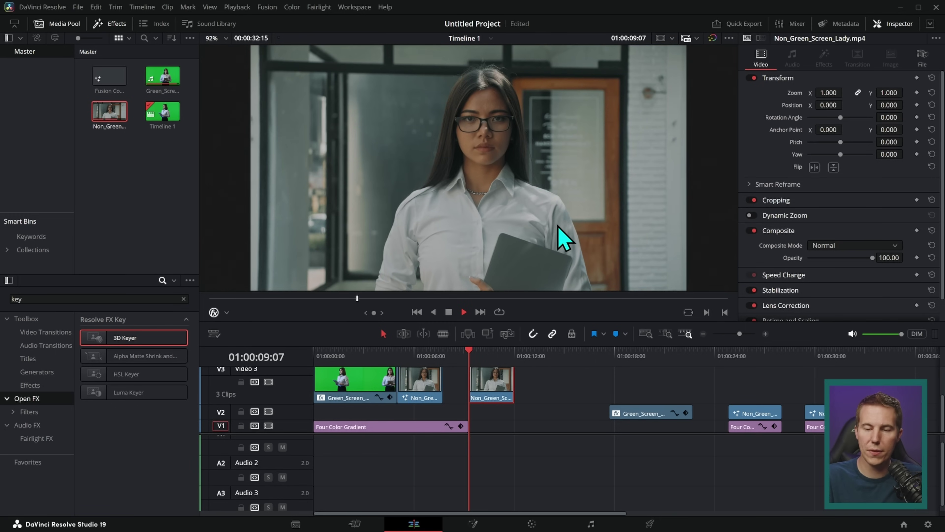
{"action": "key", "text": "space"}
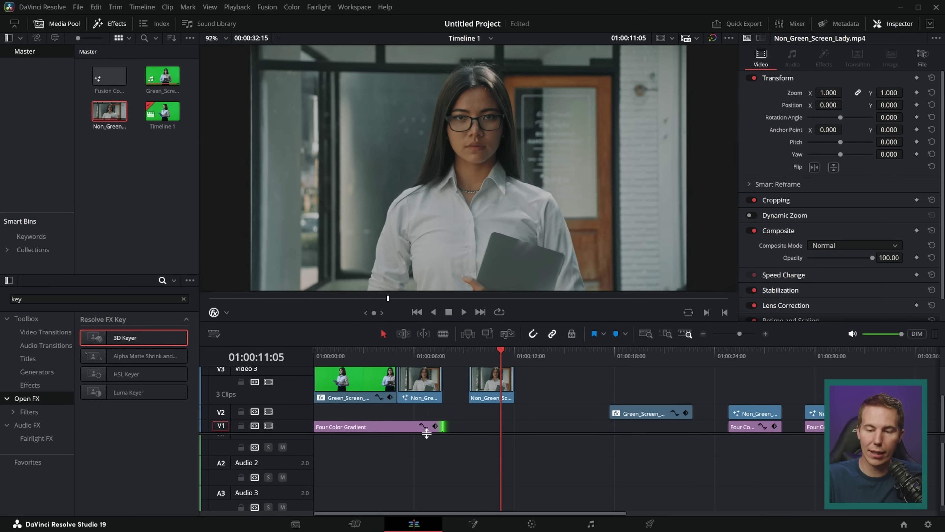
{"action": "left_click_drag", "start_coordinate": [381, 427], "coordinate": [529, 427]}
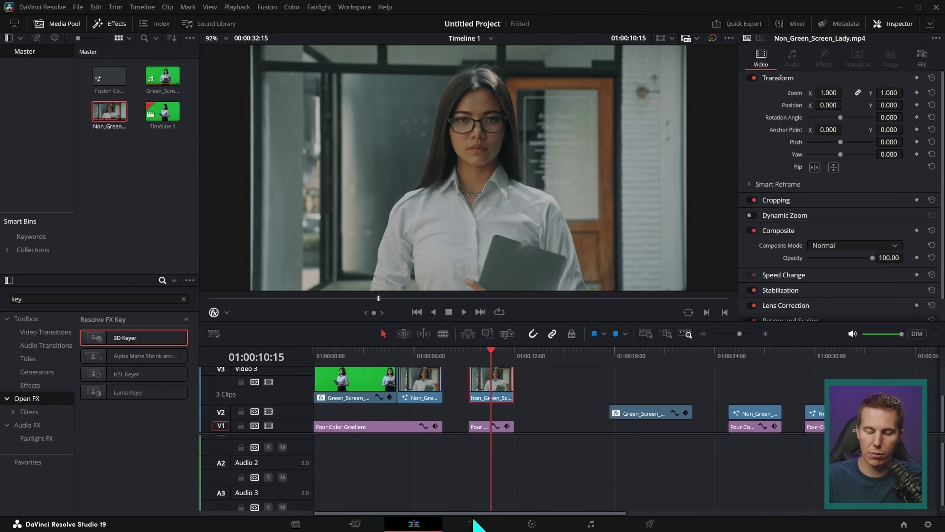
{"action": "left_click", "coordinate": [474, 523]}
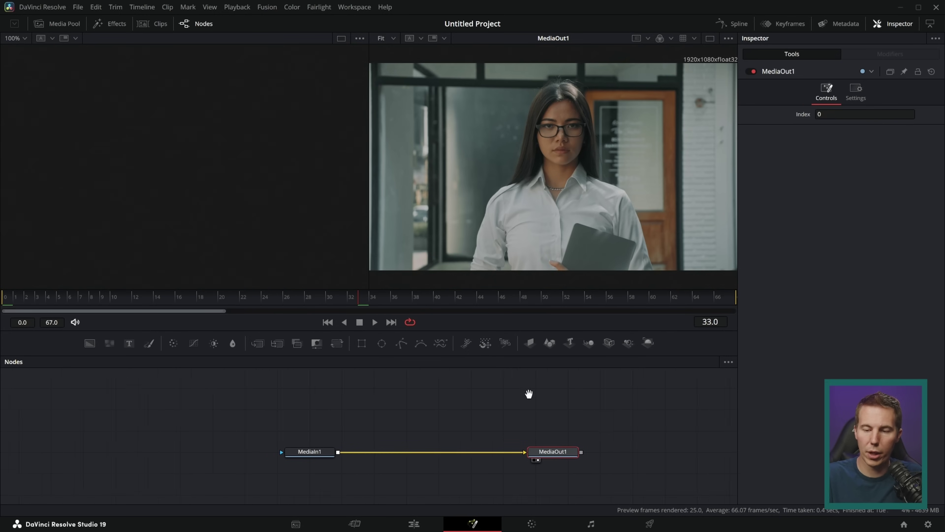
Step: Switch to a single viewer and connect a Polygon1 node to MediaIn1's mask input
{"action": "left_click", "coordinate": [710, 38]}
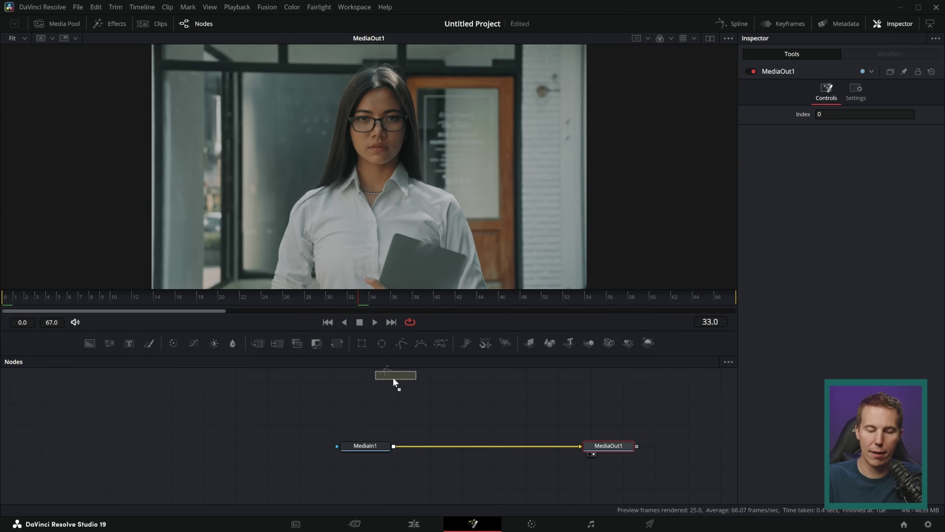
{"action": "left_click_drag", "start_coordinate": [365, 410], "coordinate": [365, 408]}
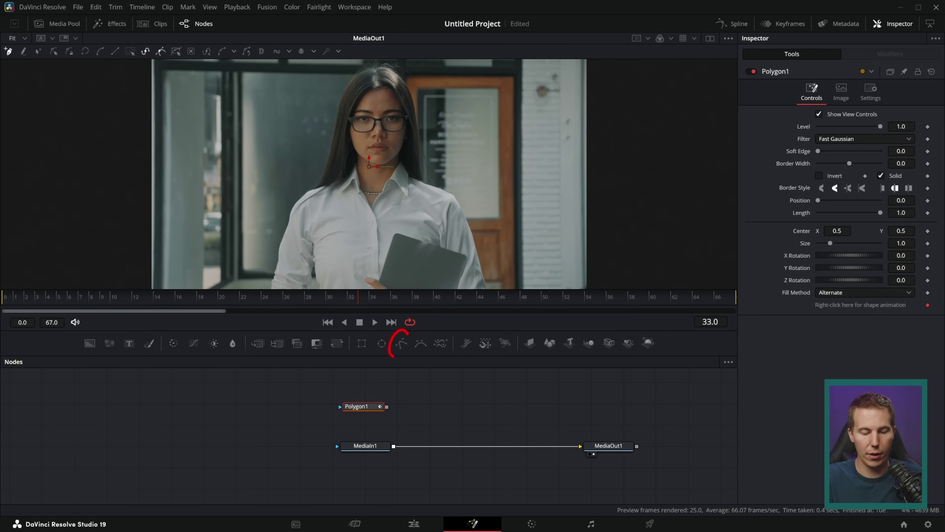
{"action": "left_click_drag", "start_coordinate": [387, 407], "coordinate": [376, 442]}
{"action": "left_click_drag", "start_coordinate": [371, 407], "coordinate": [375, 409]}
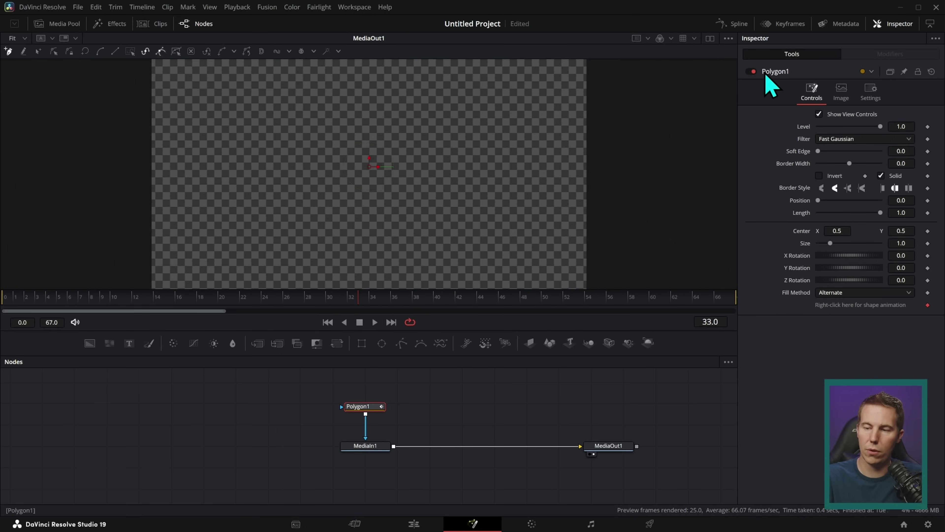
Step: Temporarily disable the mask, zoom in, and start placing polygon points around the woman's outline
{"action": "left_click", "coordinate": [751, 71]}
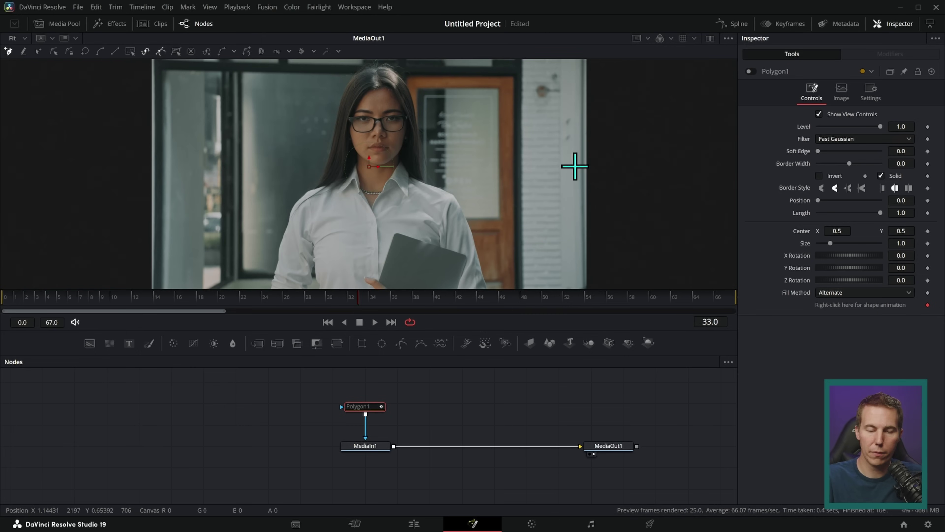
{"action": "scroll", "coordinate": [458, 228], "scroll_direction": "up", "scroll_amount": 3}
{"action": "left_click_drag", "start_coordinate": [463, 193], "coordinate": [469, 217]}
{"action": "scroll", "coordinate": [473, 214], "scroll_direction": "down", "scroll_amount": 2}
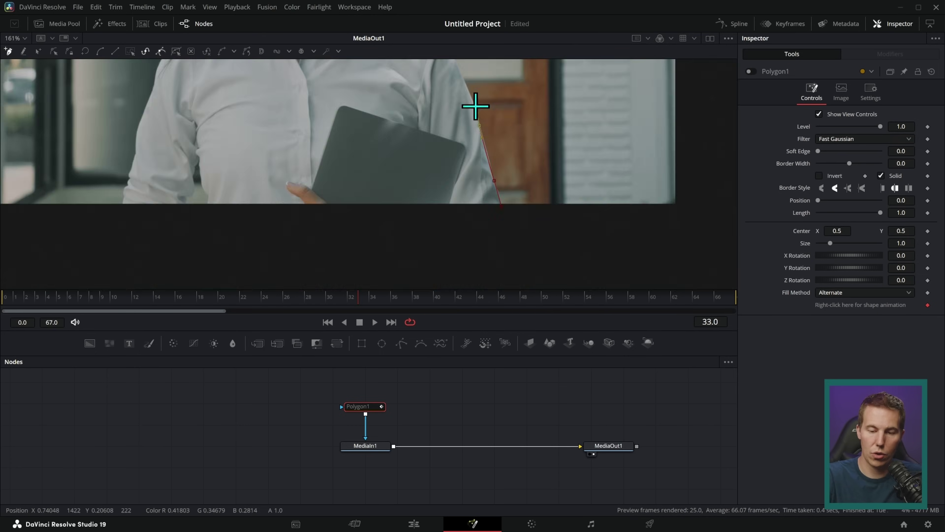
{"action": "left_click", "coordinate": [464, 82]}
{"action": "scroll", "coordinate": [531, 237], "scroll_direction": "up", "scroll_amount": 5}
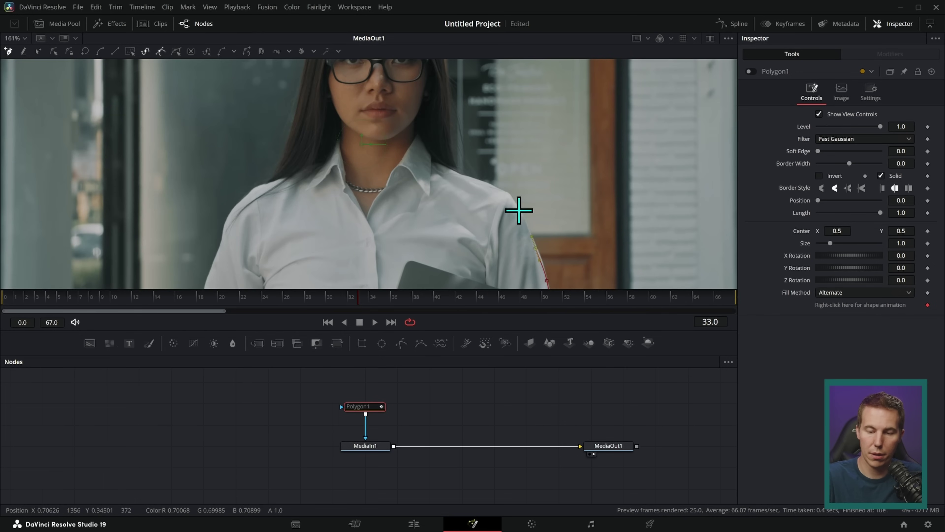
{"action": "scroll", "coordinate": [458, 152], "scroll_direction": "up", "scroll_amount": 3}
{"action": "scroll", "coordinate": [451, 101], "scroll_direction": "down", "scroll_amount": 5}
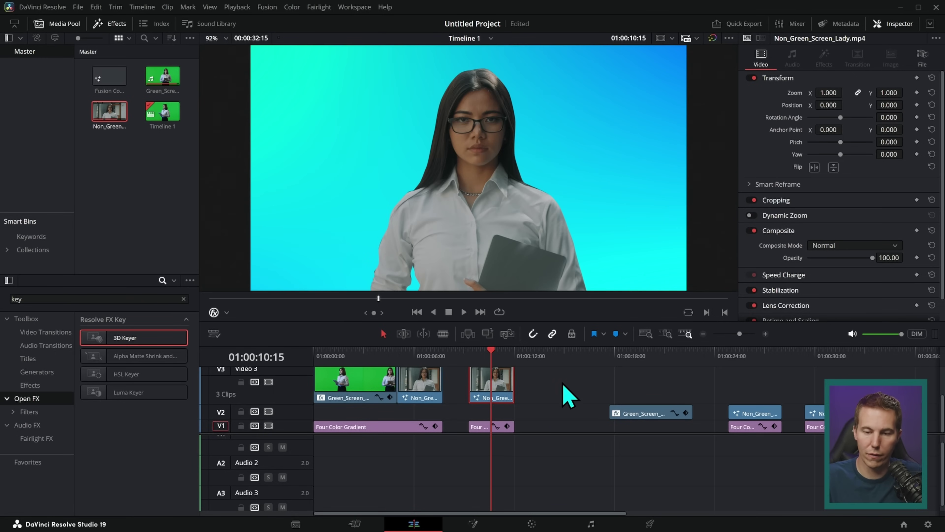
{"action": "scroll", "coordinate": [597, 237], "scroll_direction": "up", "scroll_amount": 8}
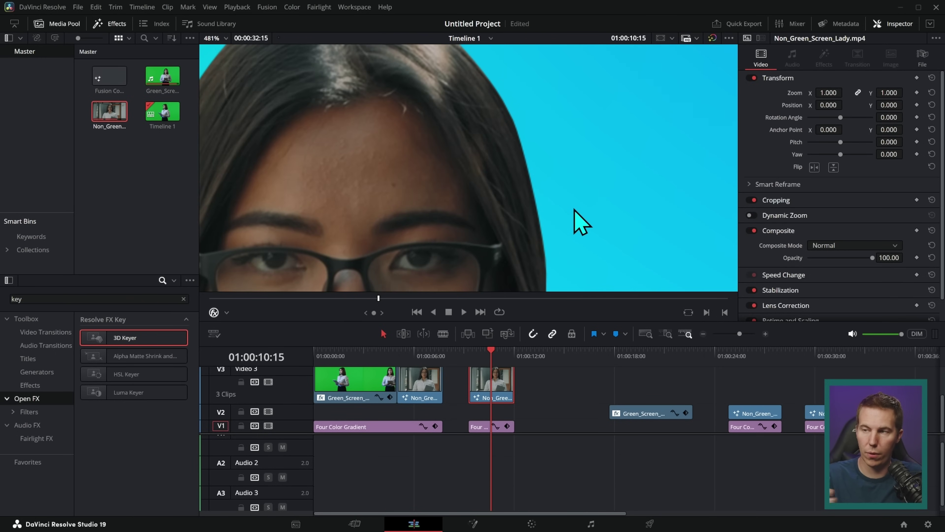
{"action": "scroll", "coordinate": [574, 210], "scroll_direction": "down", "scroll_amount": 3}
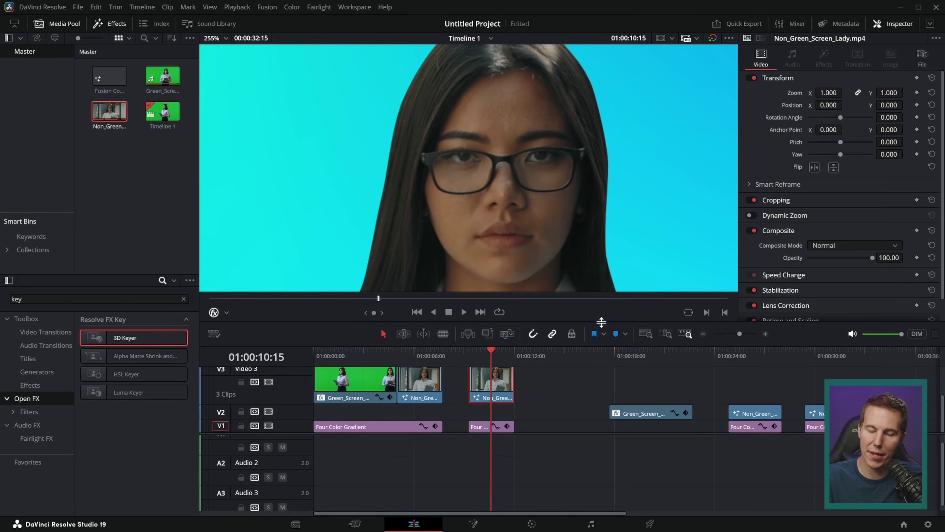
{"action": "left_click_drag", "start_coordinate": [601, 321], "coordinate": [604, 395]}
{"action": "key", "text": "space"}
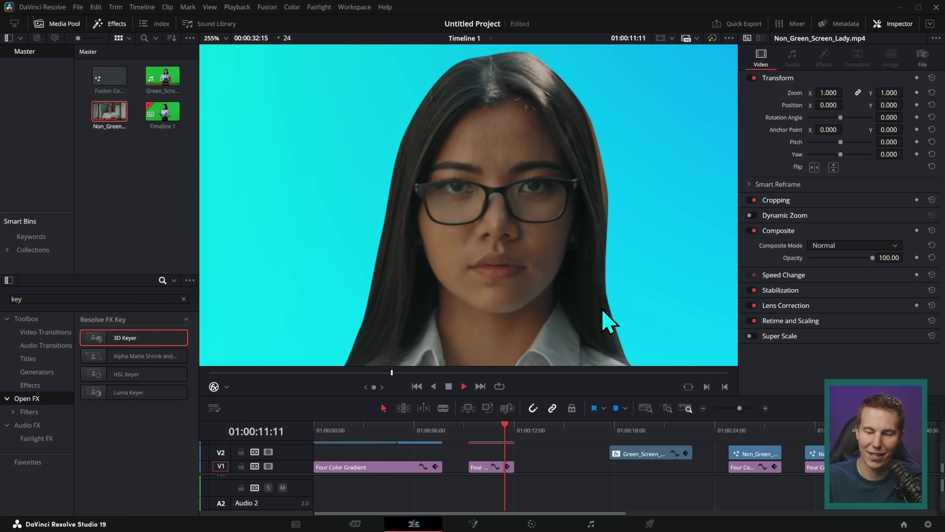
{"action": "left_click_drag", "start_coordinate": [394, 373], "coordinate": [376, 374]}
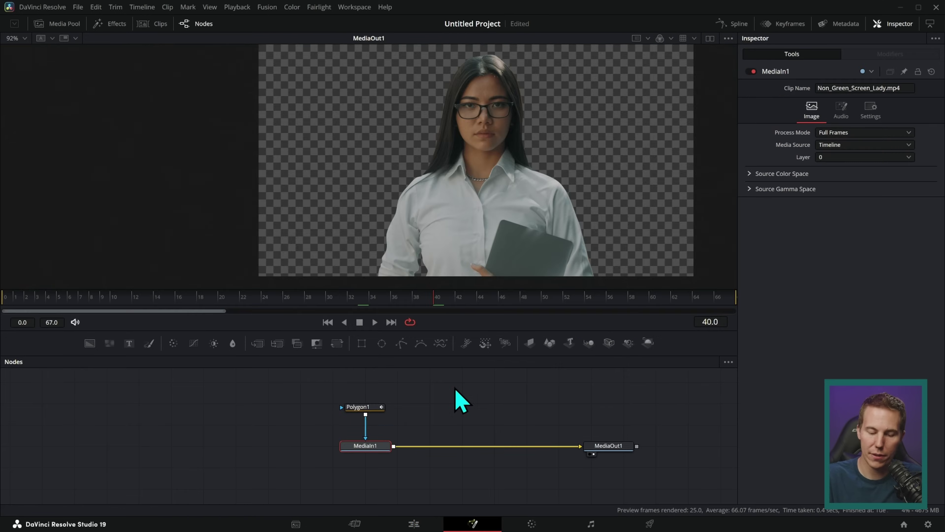
Step: Select Polygon1 and drag its points onto the shirt's right edge
{"action": "left_click", "coordinate": [372, 407]}
{"action": "left_click_drag", "start_coordinate": [594, 172], "coordinate": [614, 179]}
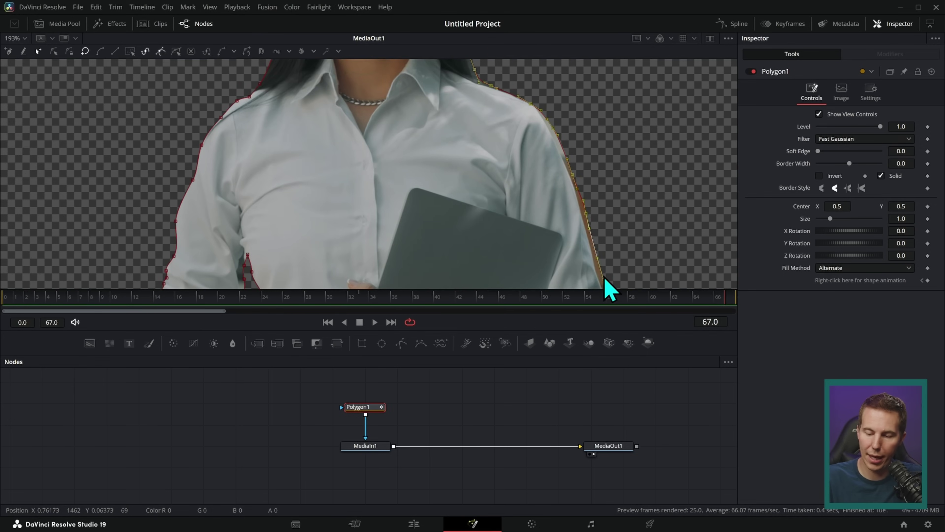
{"action": "left_click_drag", "start_coordinate": [604, 278], "coordinate": [598, 279]}
{"action": "left_click_drag", "start_coordinate": [540, 241], "coordinate": [662, 219]}
Step: Move Polygon1's left-arm points onto the sleeve edge and raise a shoulder point
{"action": "left_click_drag", "start_coordinate": [429, 221], "coordinate": [491, 207]}
{"action": "left_click_drag", "start_coordinate": [485, 154], "coordinate": [498, 172]}
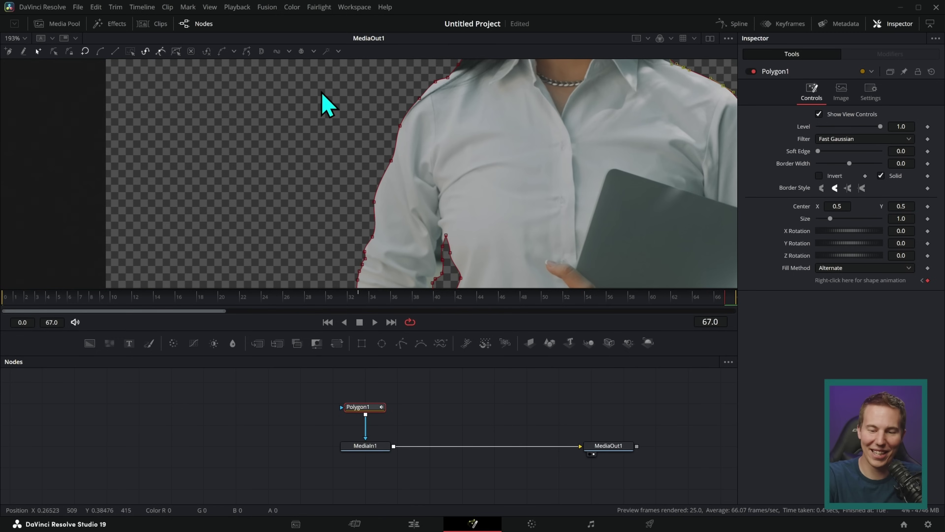
{"action": "left_click_drag", "start_coordinate": [289, 77], "coordinate": [525, 335]}
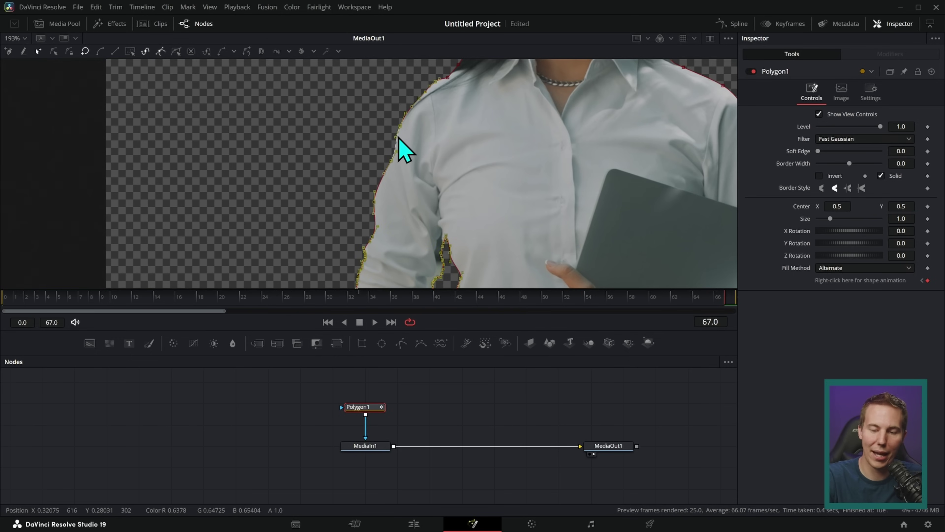
{"action": "left_click_drag", "start_coordinate": [398, 127], "coordinate": [389, 126]}
{"action": "left_click_drag", "start_coordinate": [448, 77], "coordinate": [449, 71]}
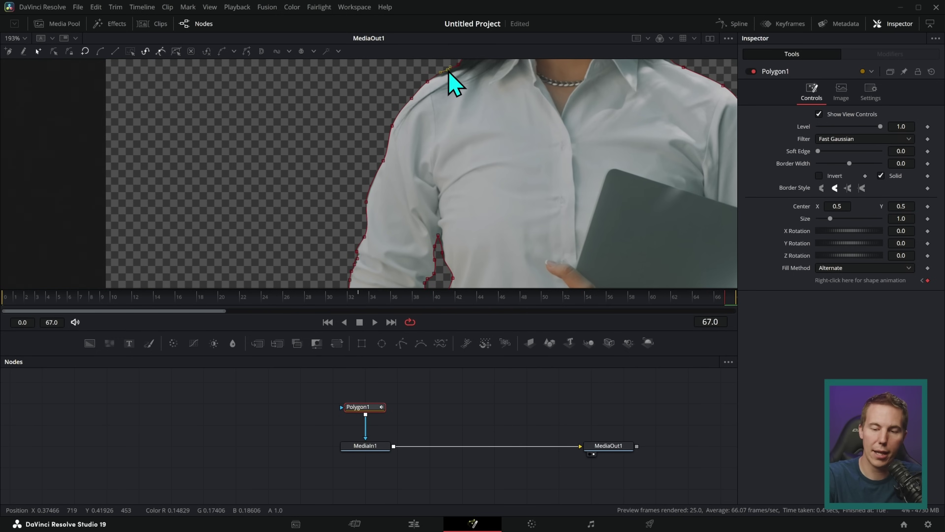
Step: Check the reshaped cutout at frame 52 with the mask deselected
{"action": "scroll", "coordinate": [469, 95], "scroll_direction": "up", "scroll_amount": 5}
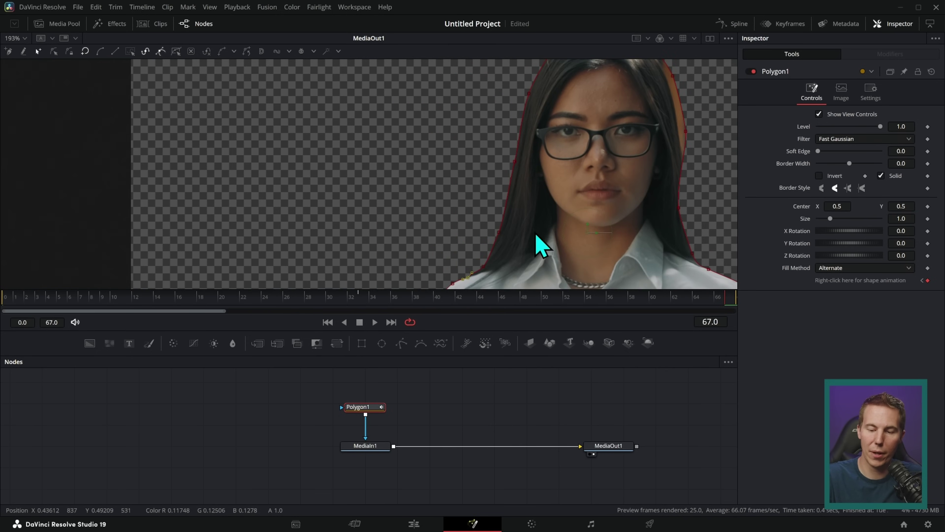
{"action": "scroll", "coordinate": [538, 224], "scroll_direction": "left", "scroll_amount": 4}
{"action": "mouse_move", "coordinate": [562, 311]}
{"action": "left_mouse_down"}
{"action": "mouse_move", "coordinate": [464, 311]}
{"action": "mouse_move", "coordinate": [563, 311]}
{"action": "left_mouse_up"}
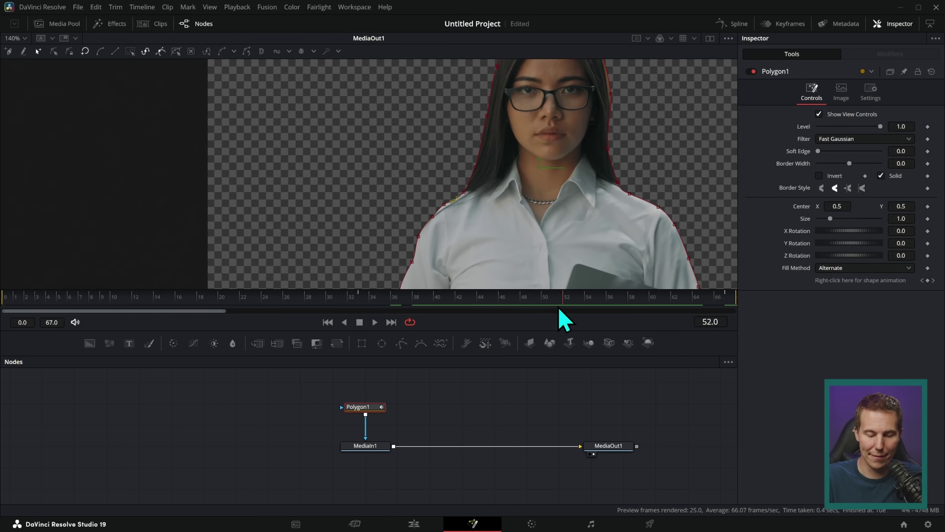
{"action": "left_click", "coordinate": [386, 423]}
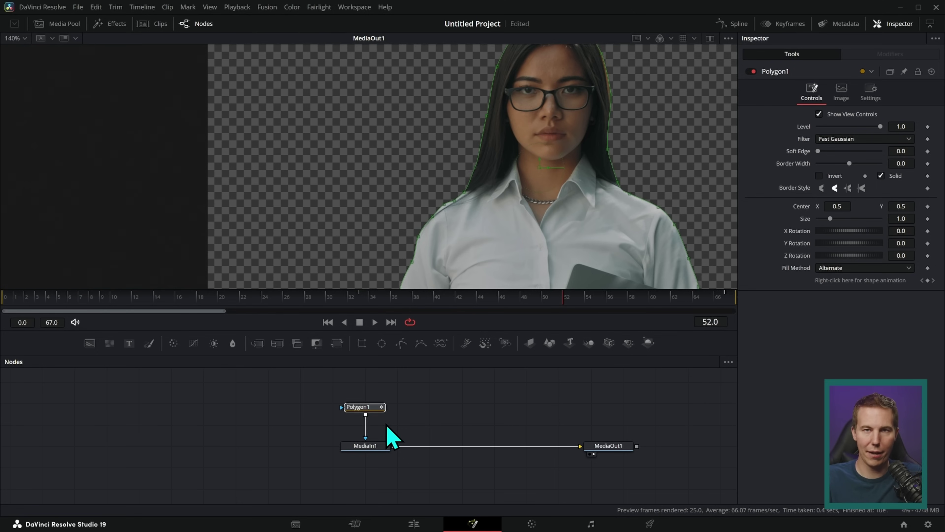
Step: Box-select the Polygon1 node in the node graph for removal
{"action": "scroll", "coordinate": [591, 238], "scroll_direction": "down", "scroll_amount": 3}
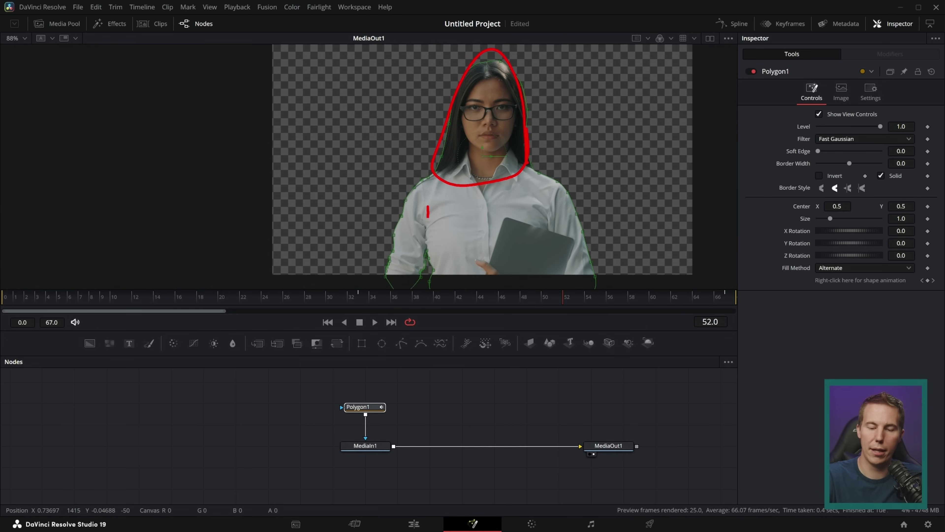
{"action": "left_click_drag", "start_coordinate": [419, 197], "coordinate": [550, 277]}
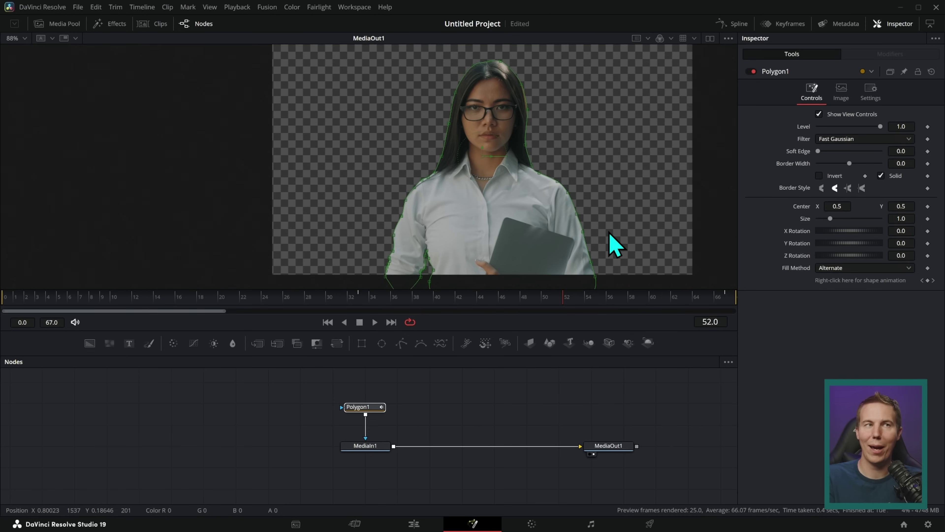
Step: Delete the polygon mask node and insert a PlanarTracker1 node after the clip
{"action": "key", "text": "Delete"}
{"action": "left_click", "coordinate": [388, 447]}
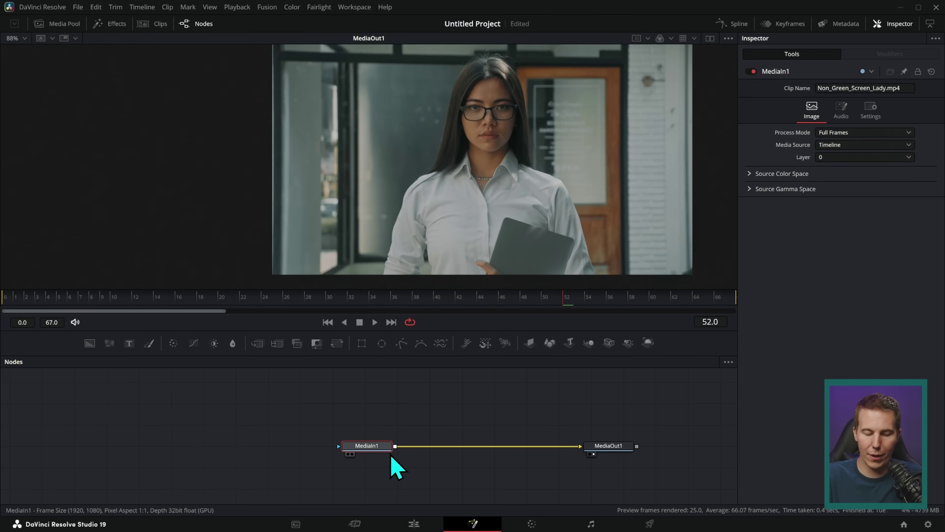
{"action": "key", "text": "shift+space"}
{"action": "type", "text": "magic"}
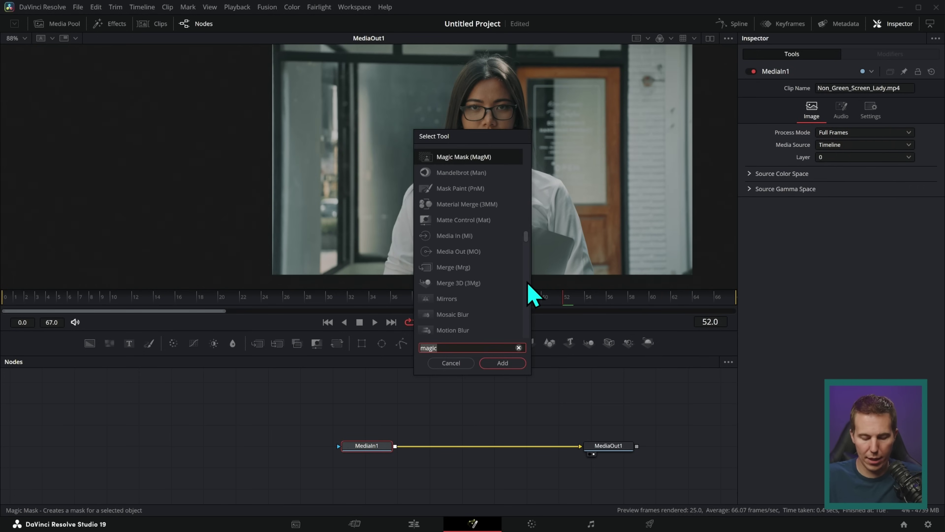
{"action": "key", "text": "BackSpace"}
{"action": "key", "text": "BackSpace"}
{"action": "key", "text": "BackSpace"}
{"action": "key", "text": "BackSpace"}
{"action": "key", "text": "BackSpace"}
{"action": "type", "text": "planar"}
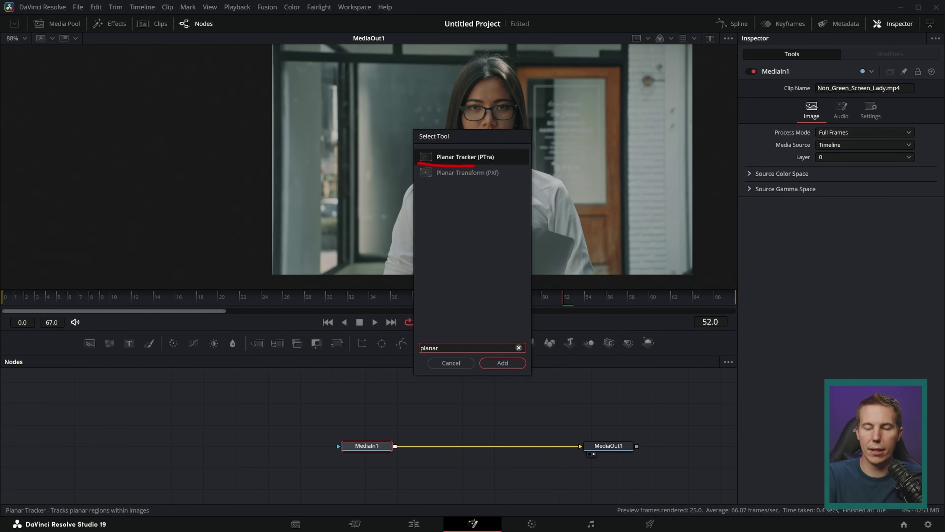
{"action": "left_click", "coordinate": [502, 362]}
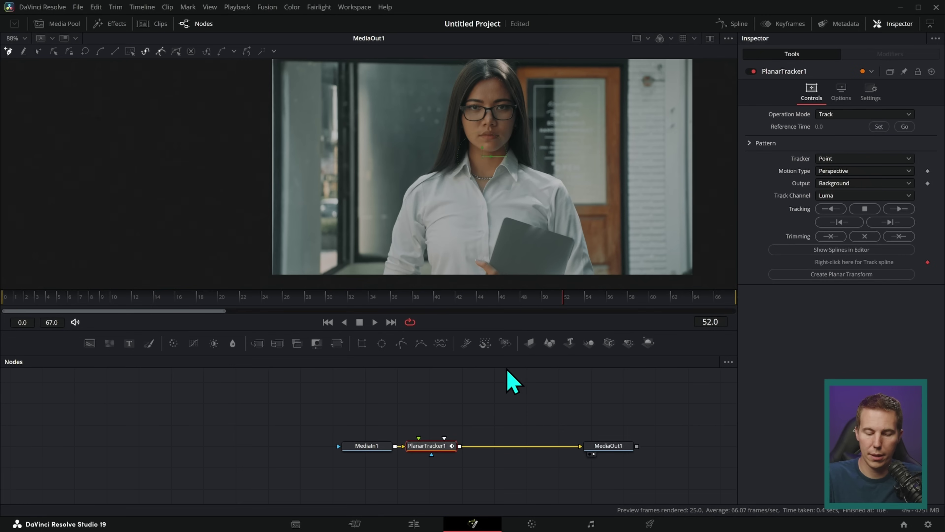
{"action": "left_click_drag", "start_coordinate": [433, 460], "coordinate": [437, 449]}
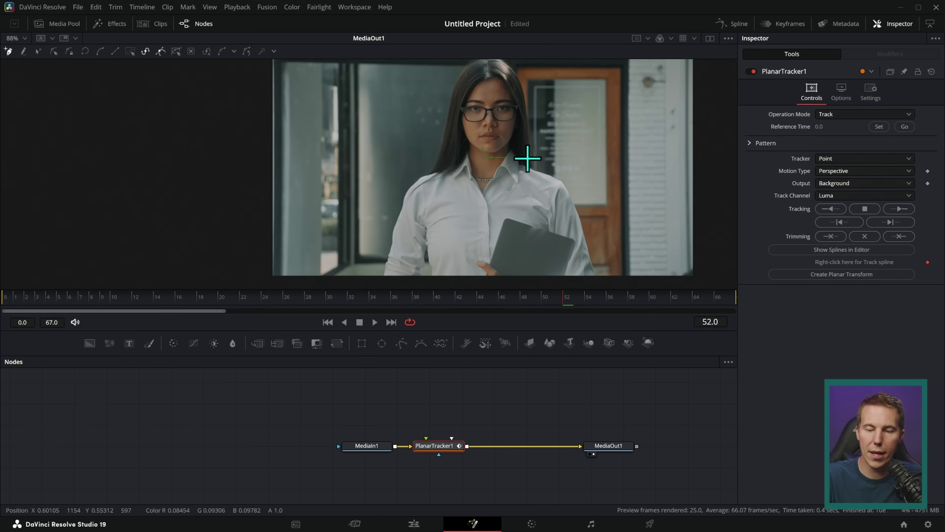
Step: Outline the woman's face as a closed spline and set Motion Type to Translation, Rotation
{"action": "scroll", "coordinate": [542, 208], "scroll_direction": "up", "scroll_amount": 1}
{"action": "left_click", "coordinate": [501, 111]}
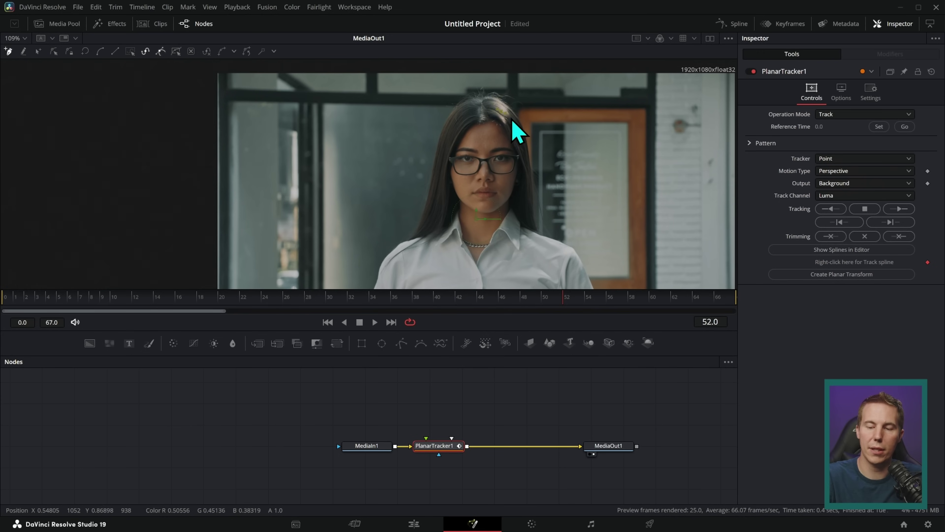
{"action": "left_click_drag", "start_coordinate": [524, 162], "coordinate": [521, 186]}
{"action": "left_click_drag", "start_coordinate": [492, 215], "coordinate": [477, 213]}
{"action": "left_click_drag", "start_coordinate": [453, 191], "coordinate": [446, 174]}
{"action": "mouse_move", "coordinate": [447, 139]}
{"action": "left_mouse_down"}
{"action": "mouse_move", "coordinate": [455, 124]}
{"action": "mouse_move", "coordinate": [497, 109]}
{"action": "left_mouse_up"}
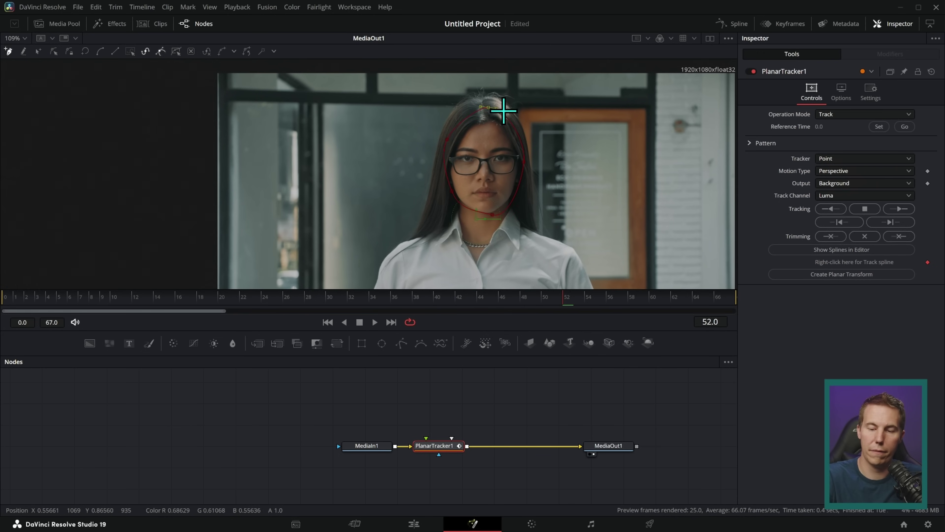
{"action": "left_click", "coordinate": [502, 111]}
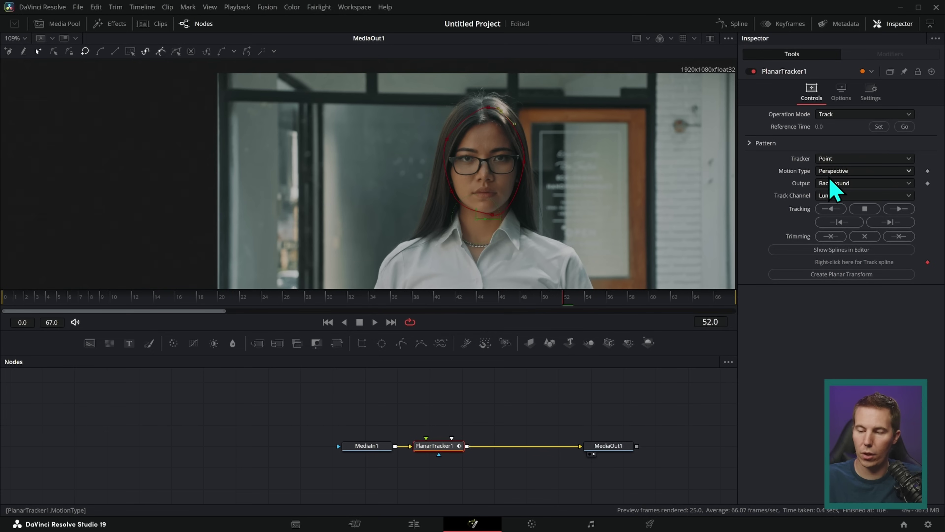
{"action": "left_click", "coordinate": [850, 172]}
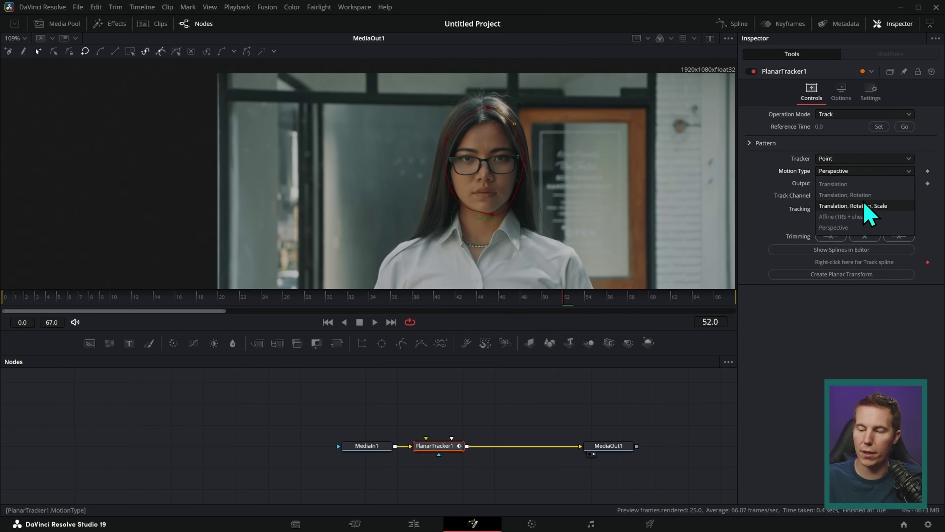
{"action": "left_click", "coordinate": [856, 194]}
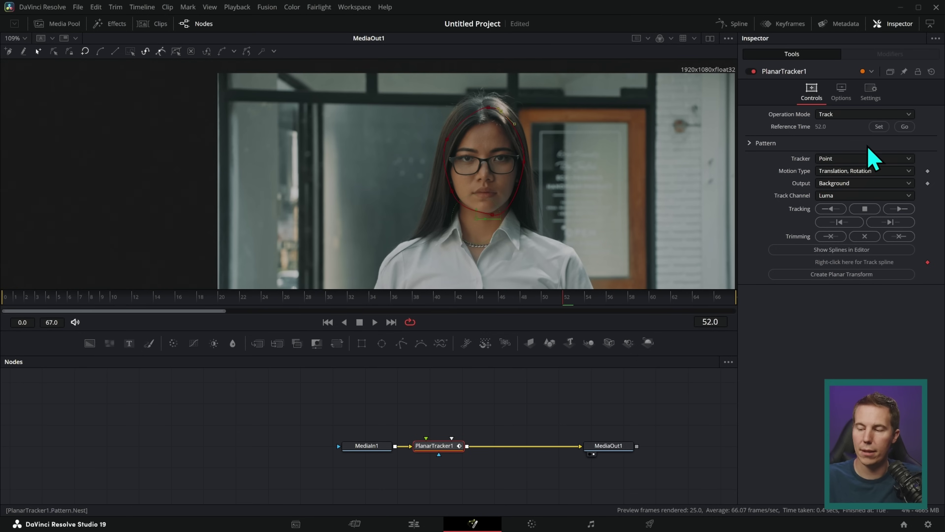
Step: Track the face forward from frame 52 and backward to the start, then scrub to check
{"action": "left_click", "coordinate": [899, 209]}
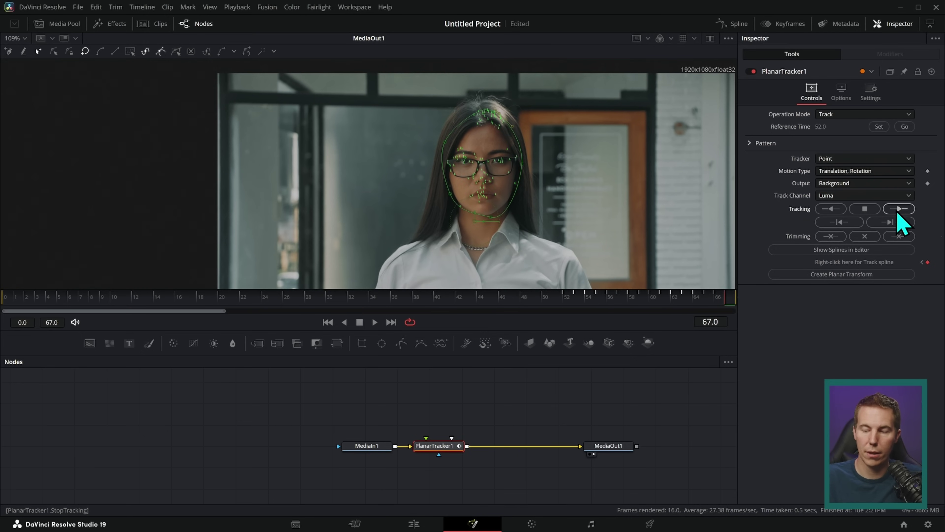
{"action": "left_click", "coordinate": [832, 210]}
{"action": "left_click_drag", "start_coordinate": [268, 305], "coordinate": [585, 304]}
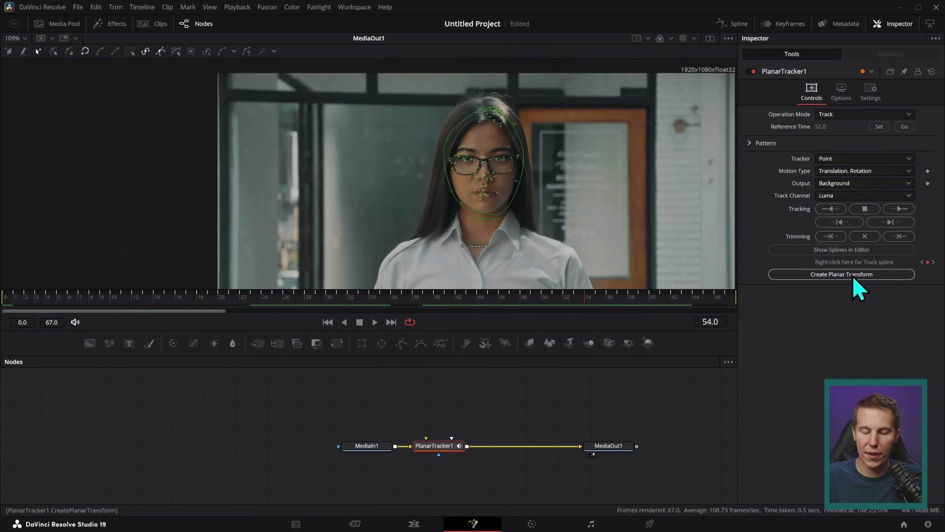
Step: Place PlanarTransform1 above the tracker and pull PlanarTracker1 out of the main chain
{"action": "left_click_drag", "start_coordinate": [363, 424], "coordinate": [451, 395]}
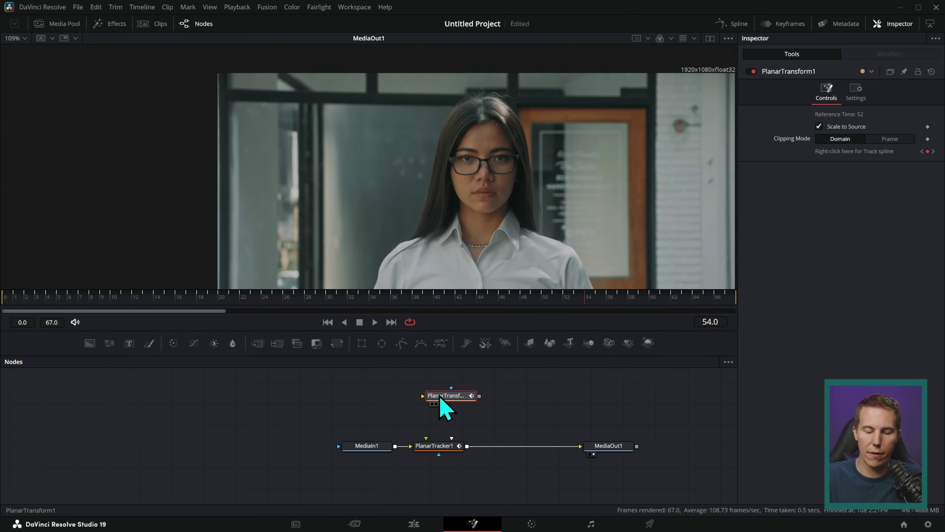
{"action": "key", "text": "Escape"}
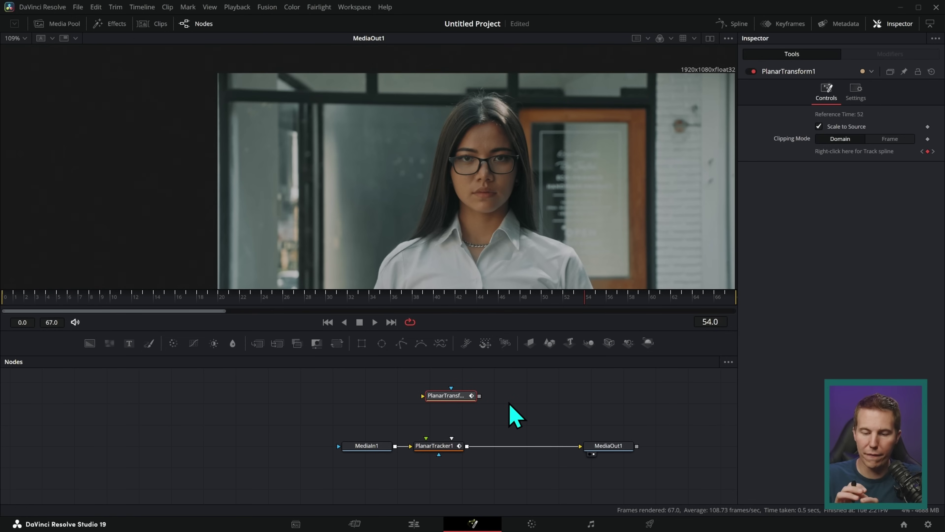
{"action": "left_click_drag", "start_coordinate": [449, 454], "coordinate": [228, 448]}
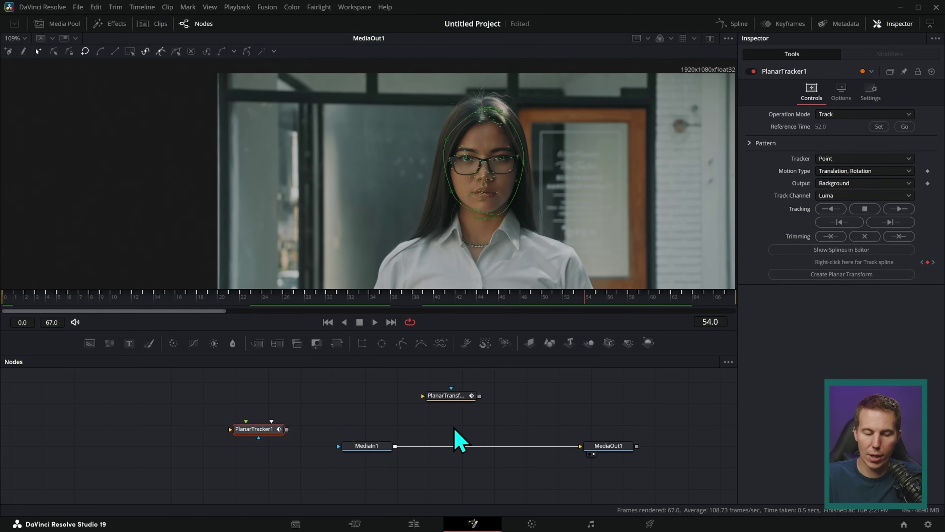
Step: Add a Text1 node reading 'FACE' and play the clip to check it follows the face
{"action": "left_click_drag", "start_coordinate": [128, 343], "coordinate": [447, 450]}
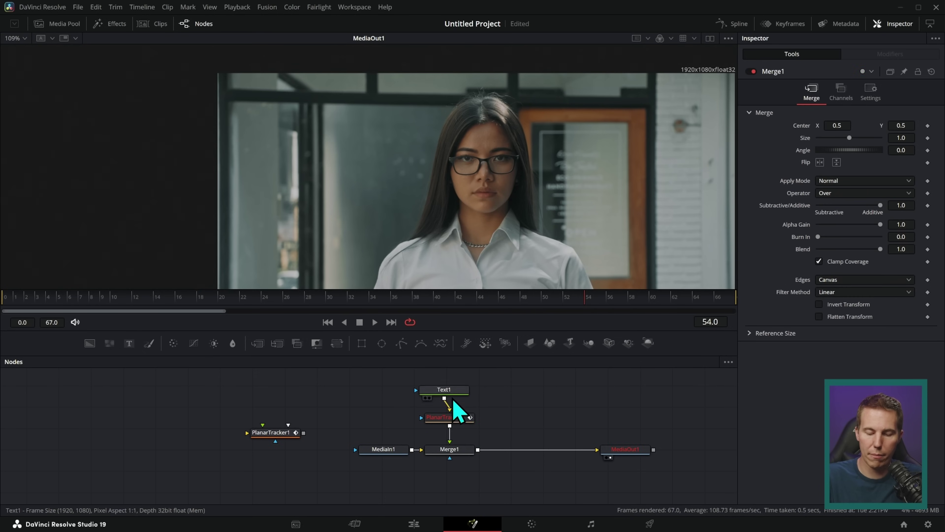
{"action": "left_click", "coordinate": [449, 390]}
{"action": "left_click", "coordinate": [788, 201]}
{"action": "type", "text": "FACE"}
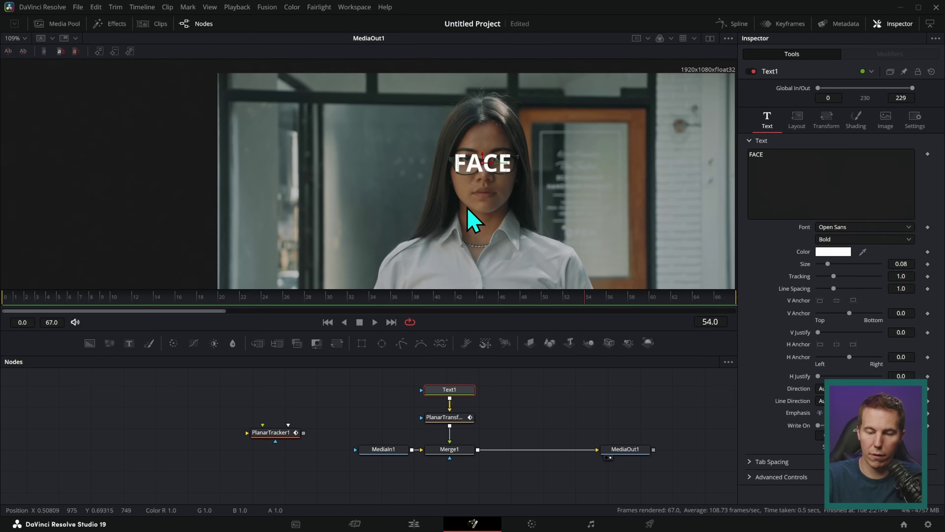
{"action": "left_click", "coordinate": [542, 410]}
{"action": "key", "text": "space"}
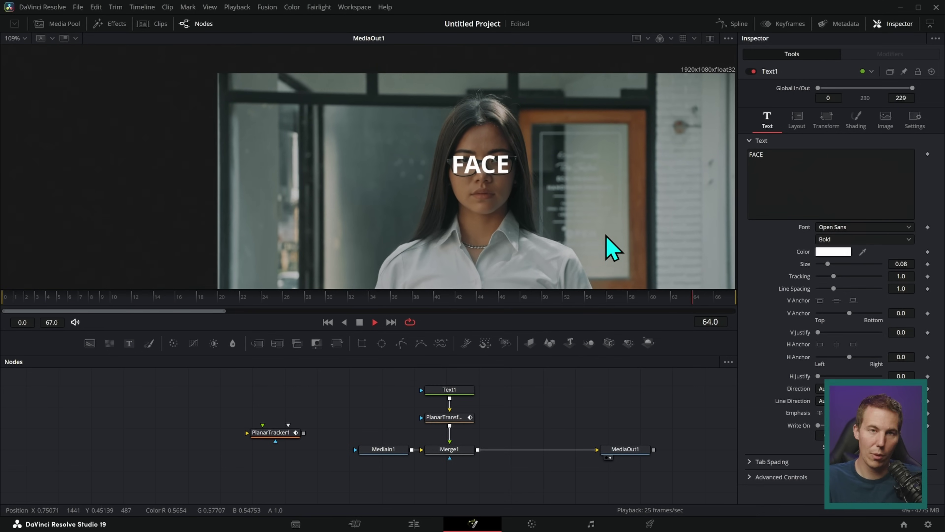
{"action": "key", "text": "space"}
Step: Delete Text1 and link a new Polygon node into PlanarTransform1
{"action": "left_click", "coordinate": [464, 391]}
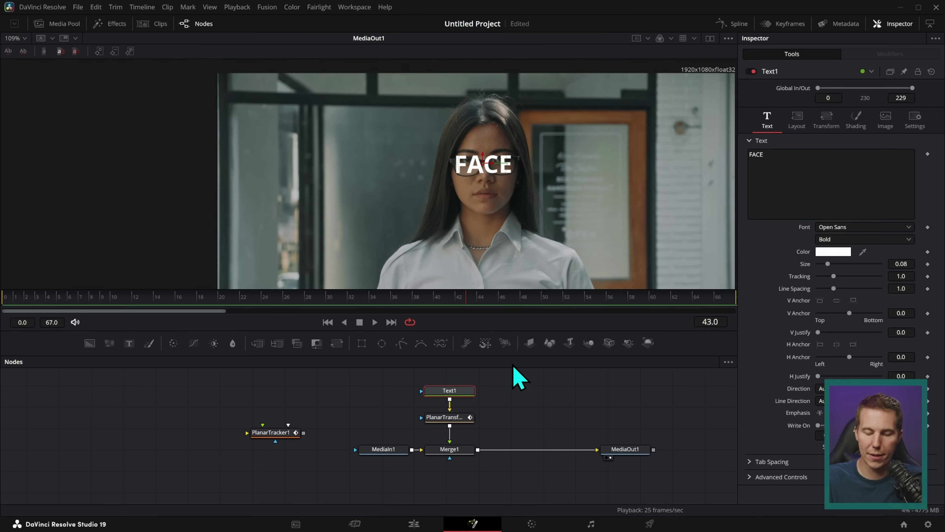
{"action": "key", "text": "Delete"}
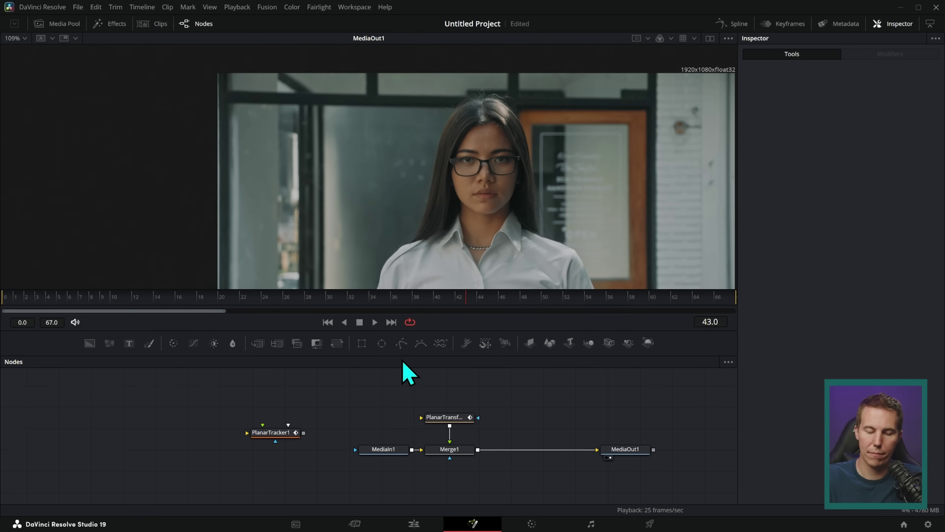
{"action": "left_click_drag", "start_coordinate": [401, 342], "coordinate": [421, 422]}
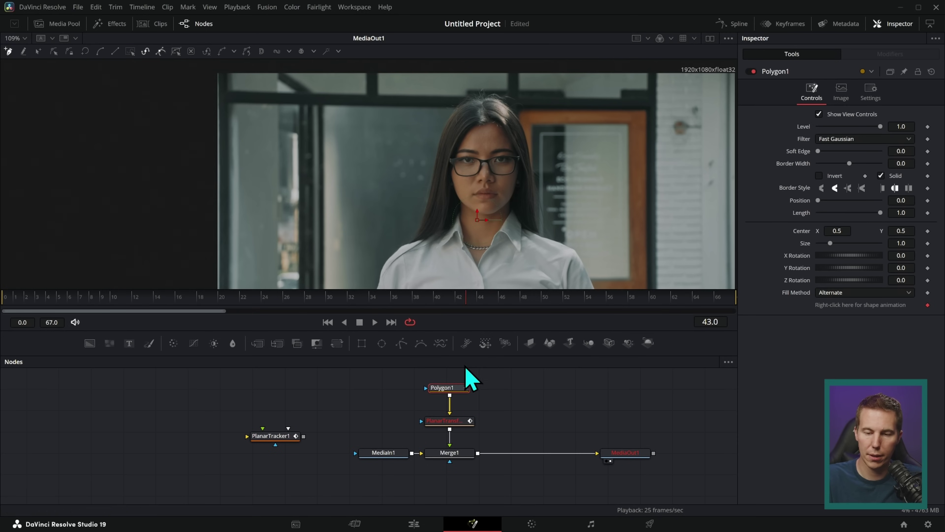
Step: Place Polygon1 points from the top of the head down the hair's right edge to the shoulders
{"action": "left_click", "coordinate": [482, 101]}
{"action": "left_click", "coordinate": [495, 96]}
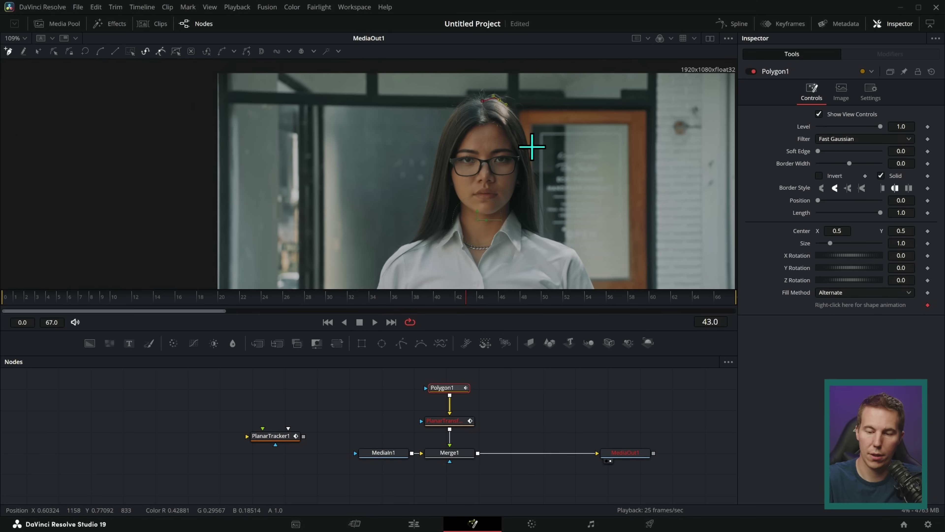
{"action": "left_click", "coordinate": [528, 145]}
{"action": "left_click", "coordinate": [534, 220]}
{"action": "left_click", "coordinate": [537, 233]}
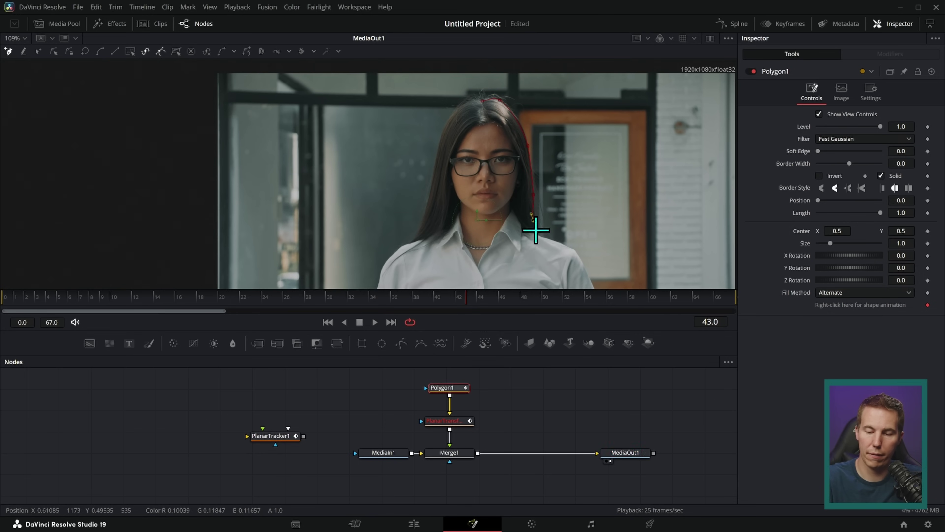
{"action": "left_click", "coordinate": [496, 256]}
Step: Finish the outline up the hair's left side, close it, and route PlanarTransform1 into MediaIn1's mask
{"action": "left_click", "coordinate": [452, 253]}
{"action": "left_click", "coordinate": [418, 238]}
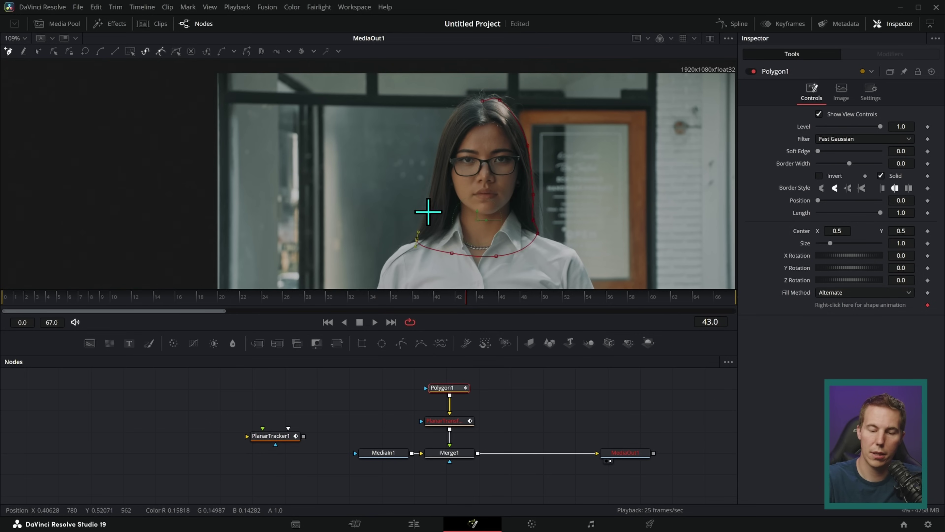
{"action": "left_click", "coordinate": [427, 207]}
{"action": "left_click", "coordinate": [439, 148]}
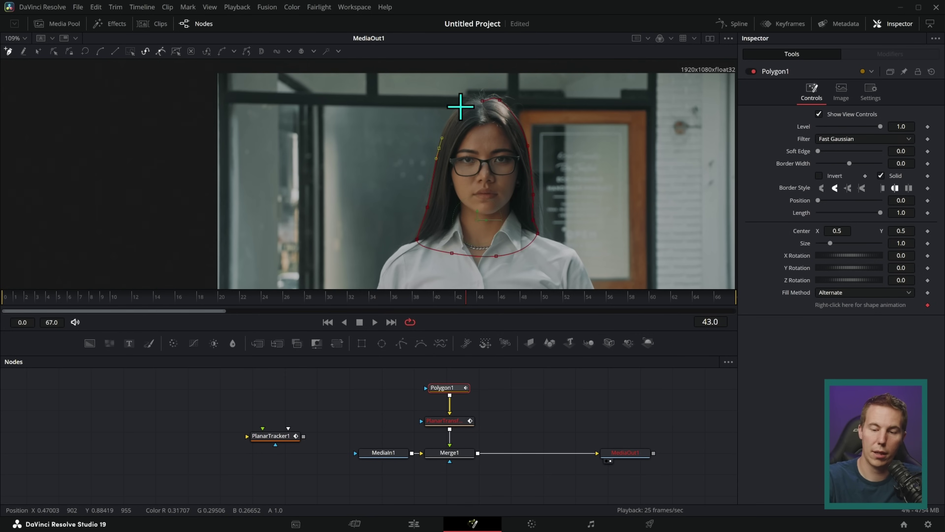
{"action": "left_click", "coordinate": [461, 107]}
{"action": "left_click", "coordinate": [483, 101]}
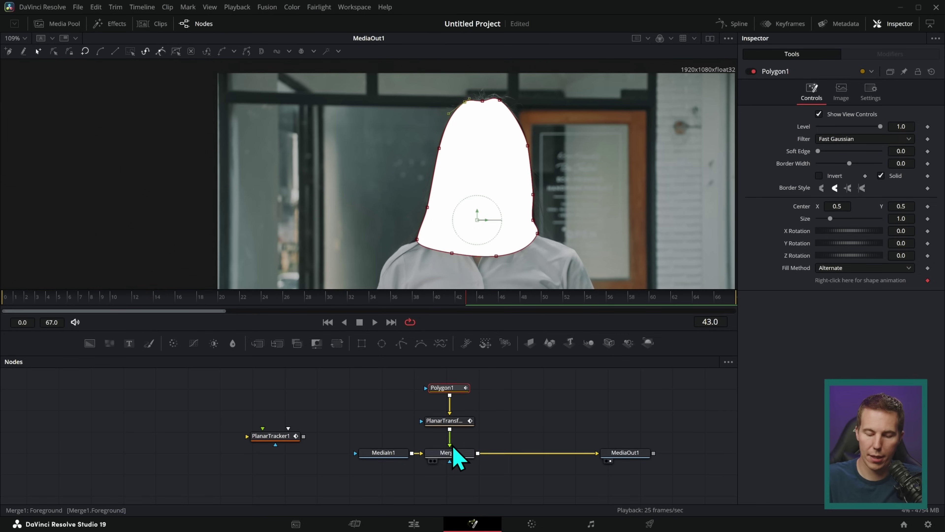
{"action": "left_click_drag", "start_coordinate": [475, 390], "coordinate": [386, 462]}
{"action": "left_click", "coordinate": [469, 456]}
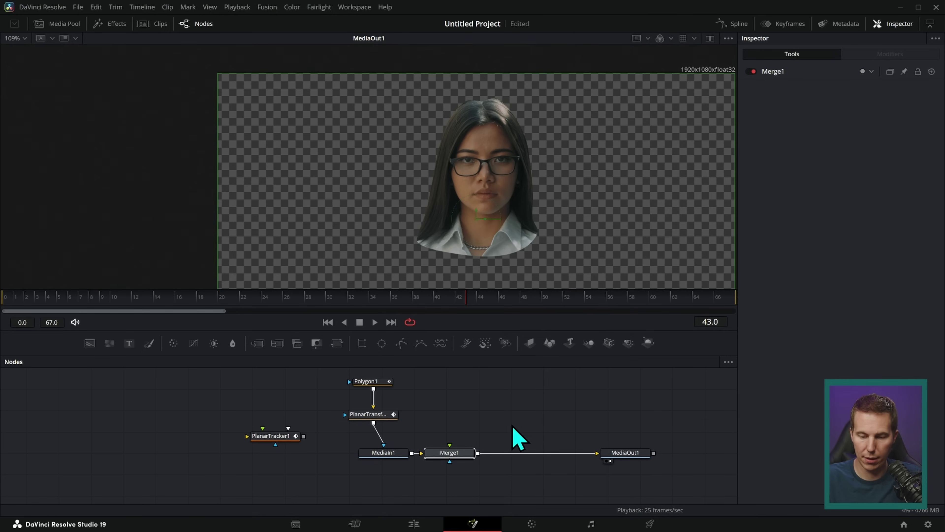
Step: Delete Merge1, drag the mask link off MediaIn1, and move Polygon1 and PlanarTransform1 up-left
{"action": "key", "text": "Delete"}
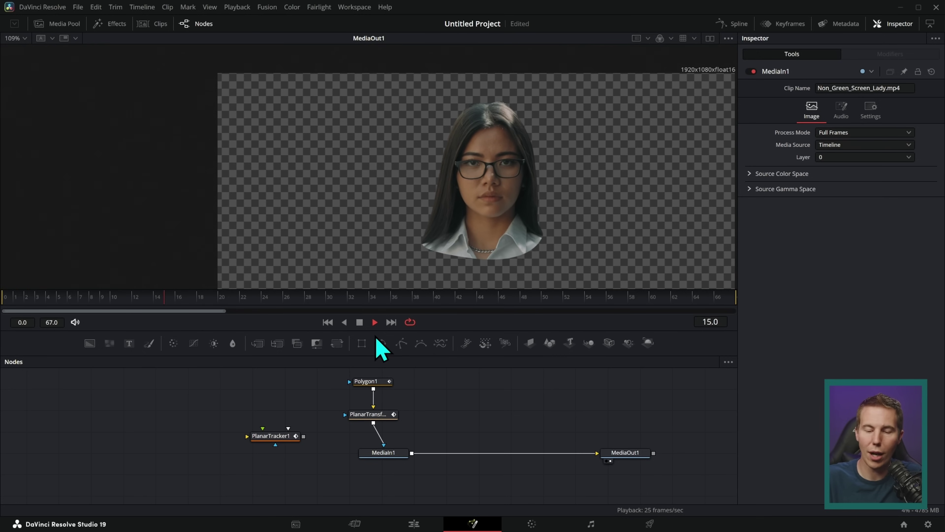
{"action": "left_click", "coordinate": [359, 322]}
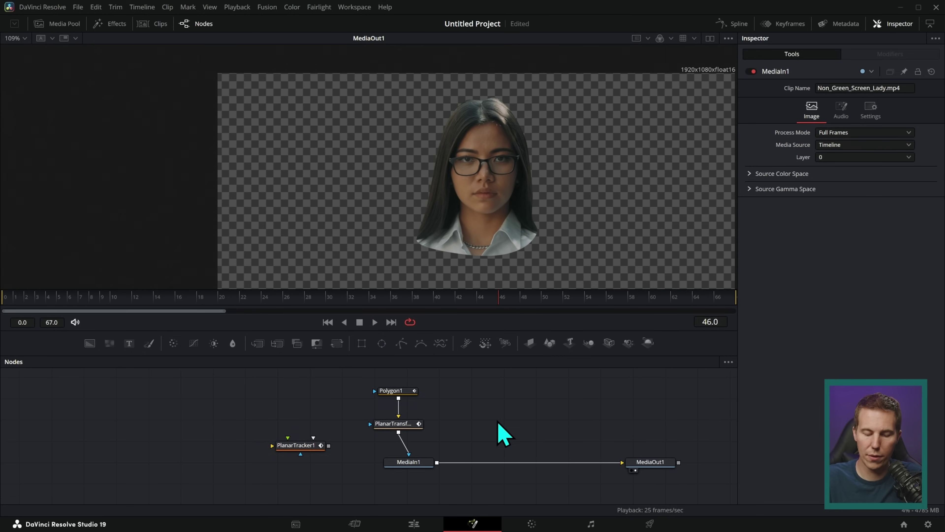
{"action": "left_click", "coordinate": [430, 465]}
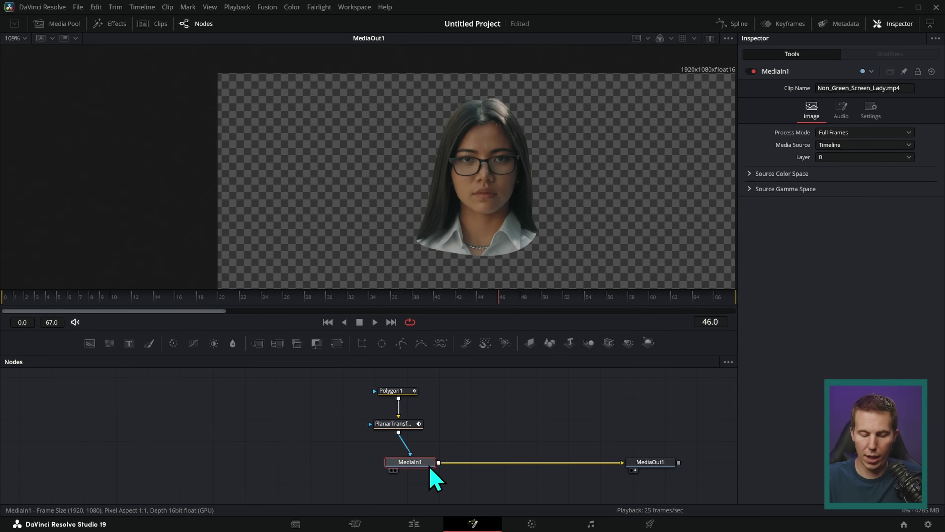
{"action": "left_click_drag", "start_coordinate": [410, 451], "coordinate": [438, 435]}
{"action": "mouse_move", "coordinate": [402, 426]}
{"action": "left_mouse_down"}
{"action": "mouse_move", "coordinate": [330, 417]}
{"action": "mouse_move", "coordinate": [331, 435]}
{"action": "left_mouse_up"}
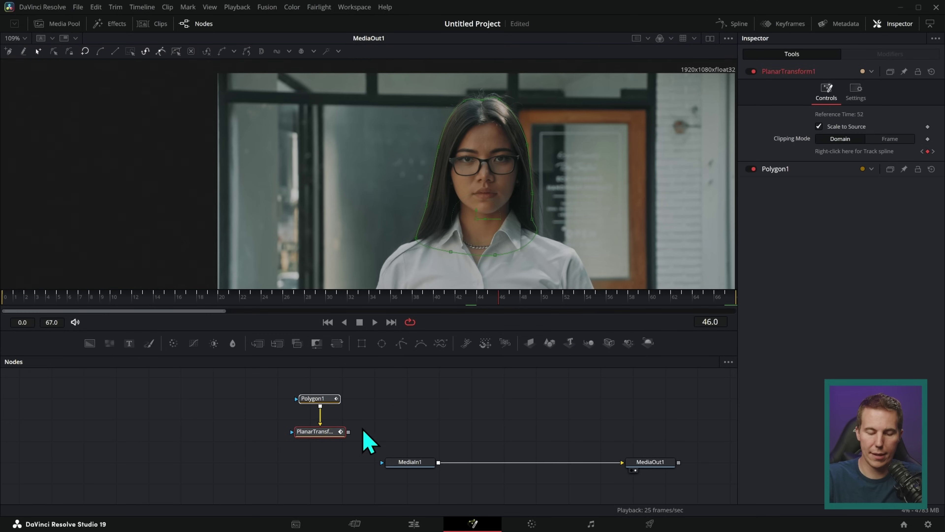
{"action": "left_click", "coordinate": [363, 429]}
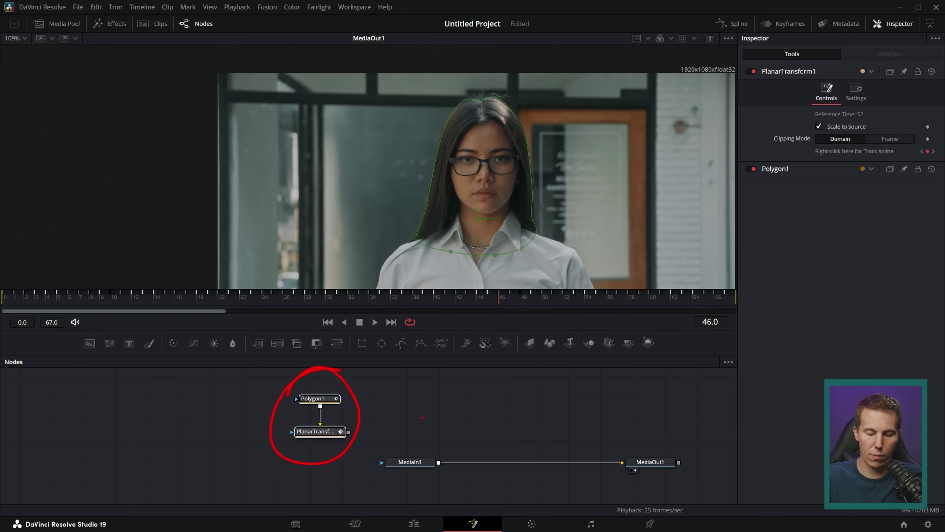
Step: Insert a Planar Tracker after MediaIn1 using the 'planar' tool search
{"action": "left_click", "coordinate": [429, 464]}
{"action": "key", "text": "shift+space"}
{"action": "type", "text": "planar"}
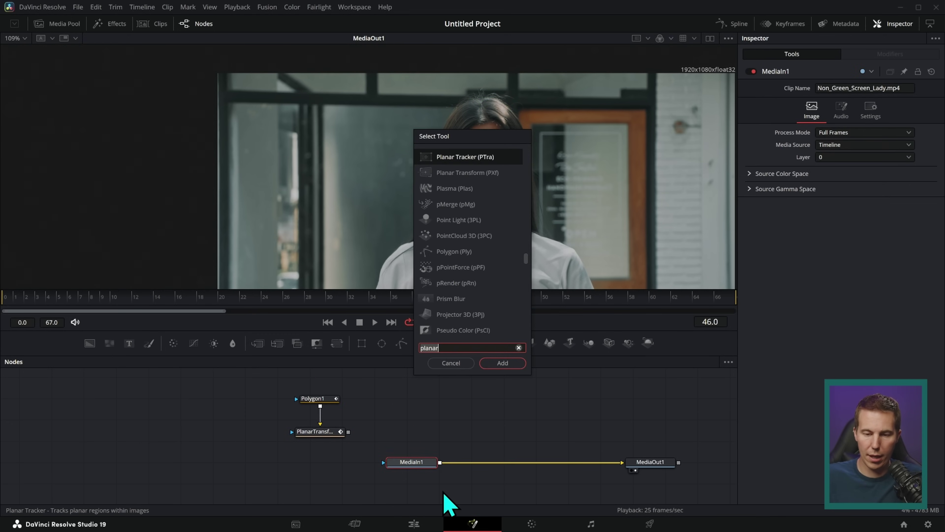
{"action": "key", "text": "Return"}
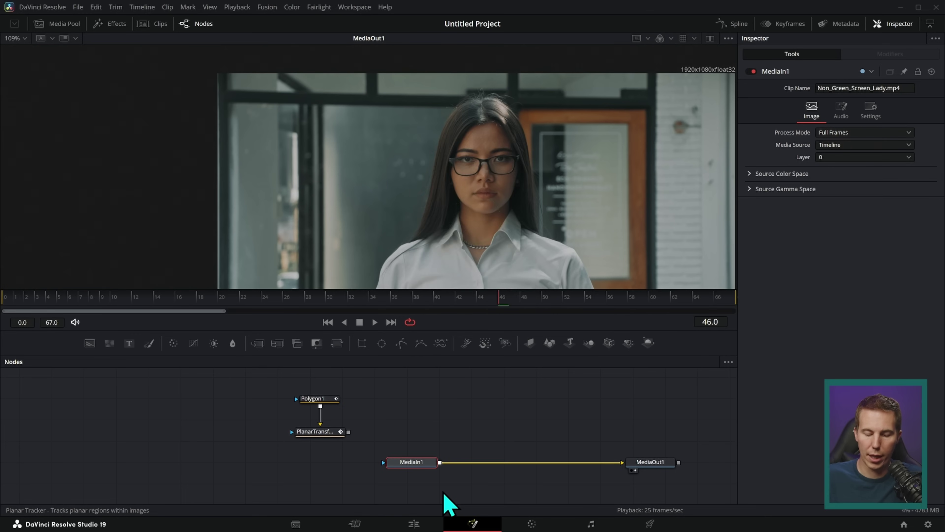
Step: Outline her shoulders, collar and torso down past the bottom of the frame
{"action": "left_click_drag", "start_coordinate": [598, 229], "coordinate": [604, 119]}
{"action": "scroll", "coordinate": [601, 145], "scroll_direction": "down", "scroll_amount": 2}
{"action": "left_click", "coordinate": [619, 234]}
{"action": "left_click", "coordinate": [597, 171]}
{"action": "left_click", "coordinate": [566, 128]}
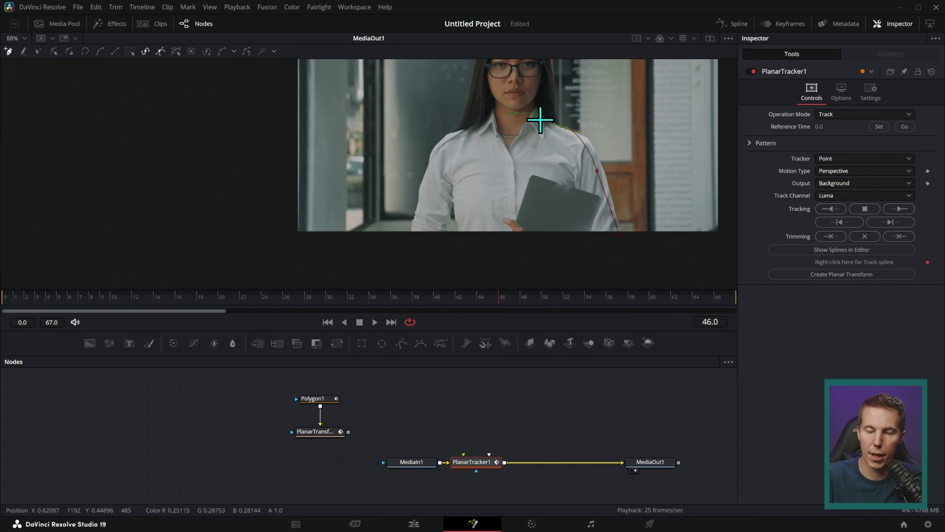
{"action": "left_click", "coordinate": [536, 114]}
{"action": "left_click", "coordinate": [499, 111]}
{"action": "left_click", "coordinate": [461, 129]}
{"action": "left_click", "coordinate": [441, 147]}
{"action": "left_click", "coordinate": [427, 178]}
{"action": "left_click", "coordinate": [414, 214]}
{"action": "left_click_drag", "start_coordinate": [503, 261], "coordinate": [543, 257]}
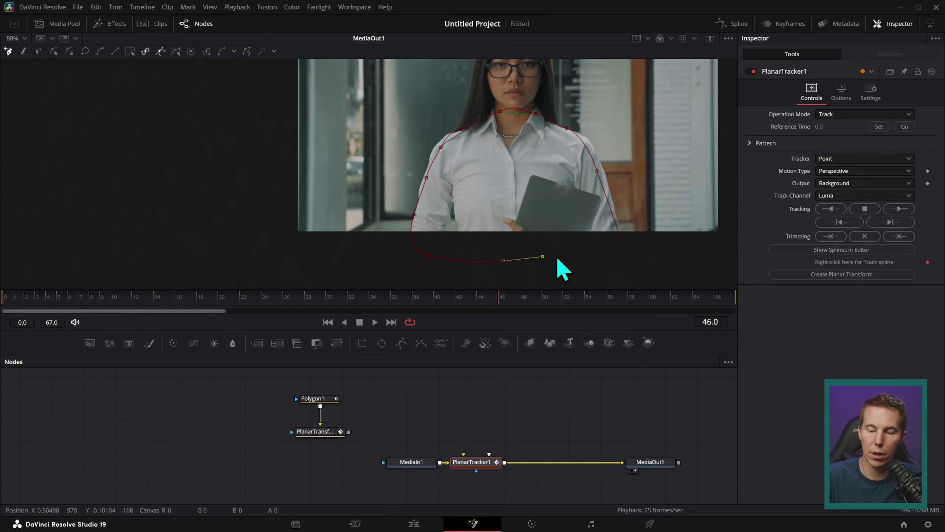
Step: Set the reference frame, choose Translation, Rotation motion, and track forward and backward
{"action": "left_click", "coordinate": [879, 127]}
{"action": "left_click", "coordinate": [860, 171]}
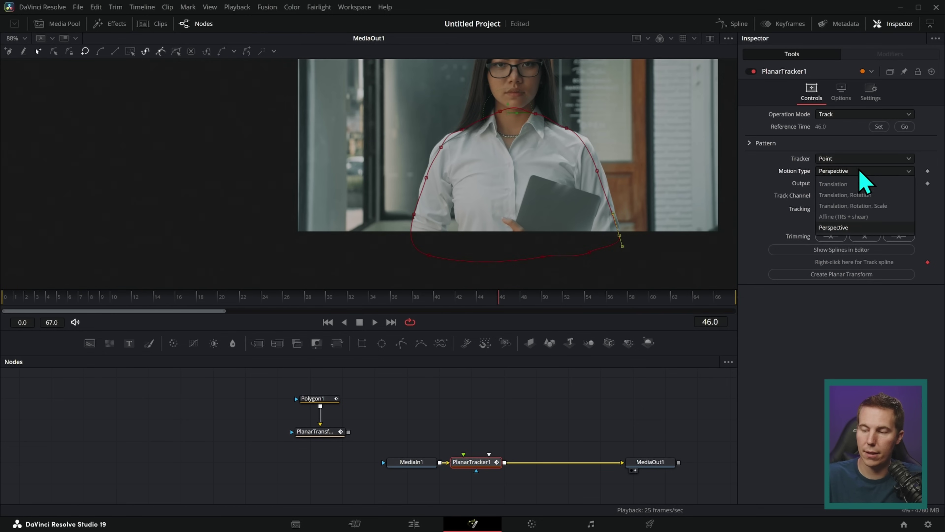
{"action": "left_click", "coordinate": [859, 198]}
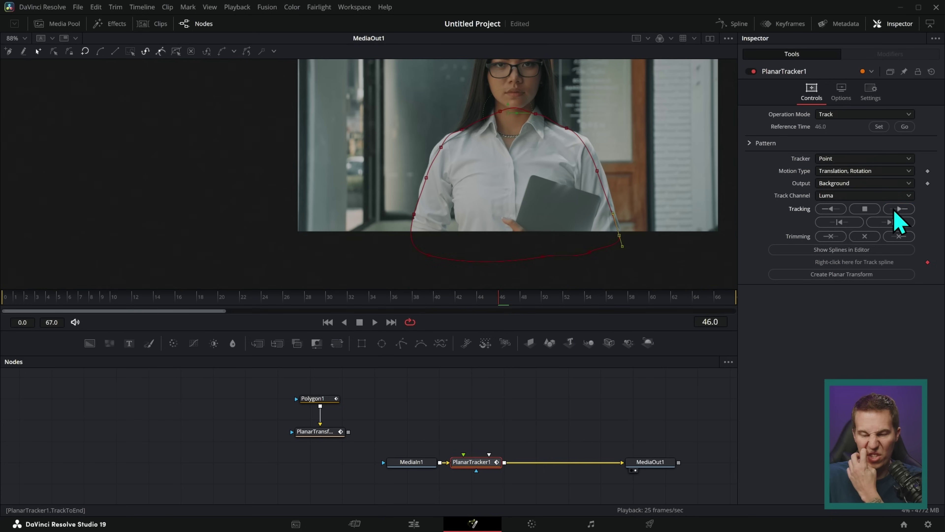
{"action": "left_click", "coordinate": [890, 222]}
{"action": "left_click", "coordinate": [838, 220]}
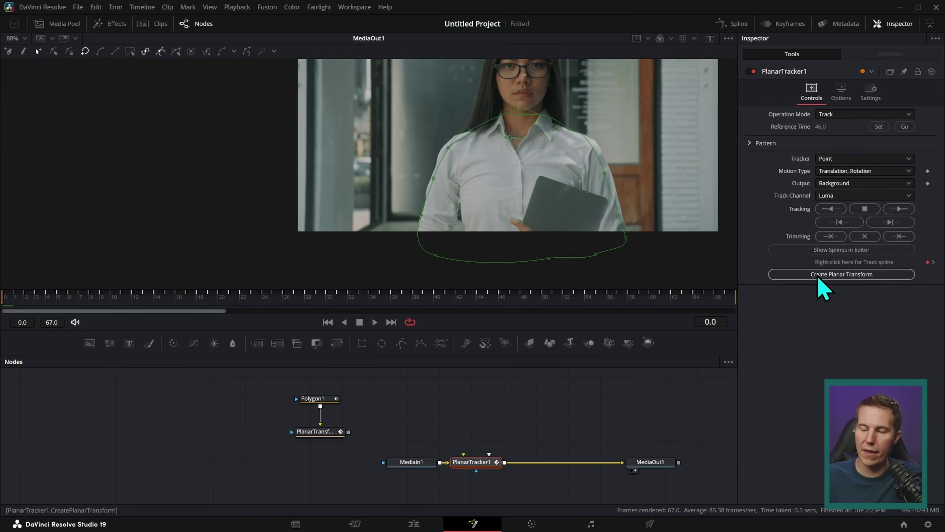
Step: Create PlanarTransform2 from the torso track, delete PlanarTracker1, and place the transform above the chain
{"action": "left_click", "coordinate": [836, 275]}
{"action": "left_click_drag", "start_coordinate": [416, 441], "coordinate": [505, 417]}
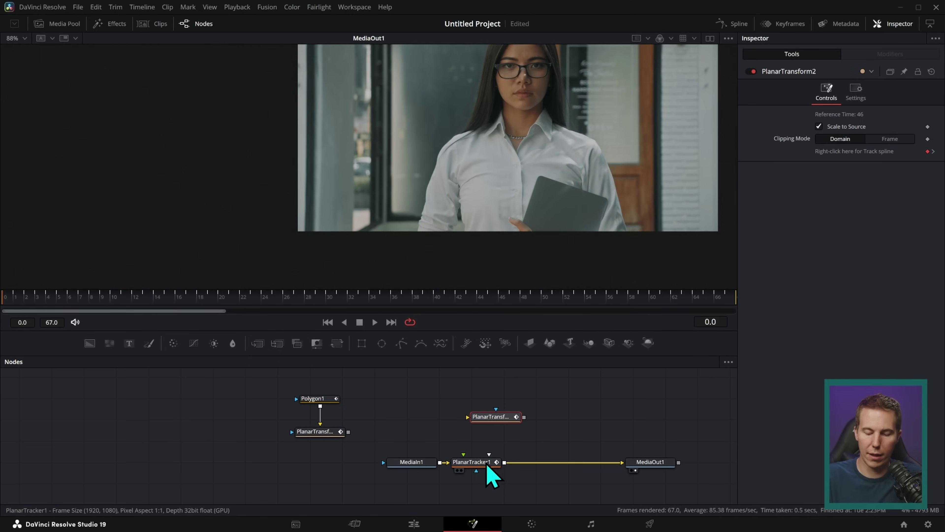
{"action": "left_click_drag", "start_coordinate": [489, 462], "coordinate": [414, 414]}
{"action": "key", "text": "Delete"}
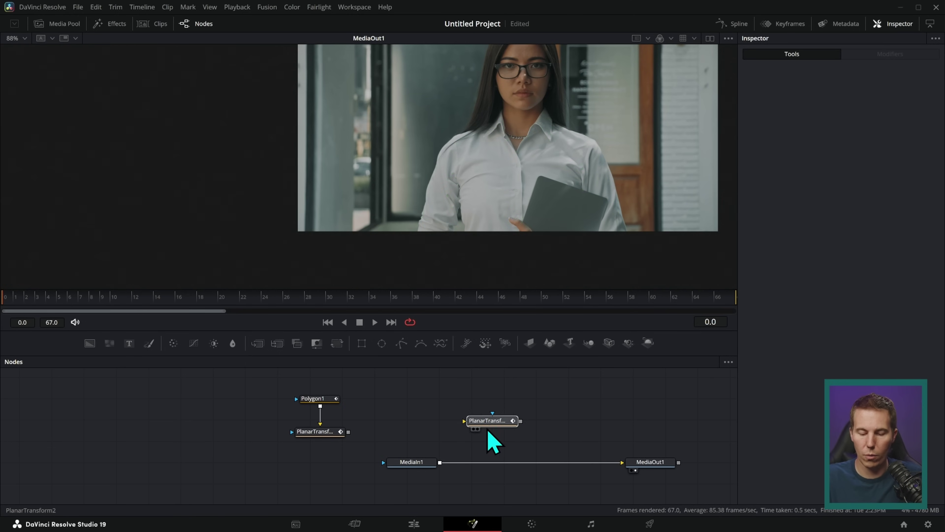
{"action": "left_click_drag", "start_coordinate": [500, 427], "coordinate": [440, 463]}
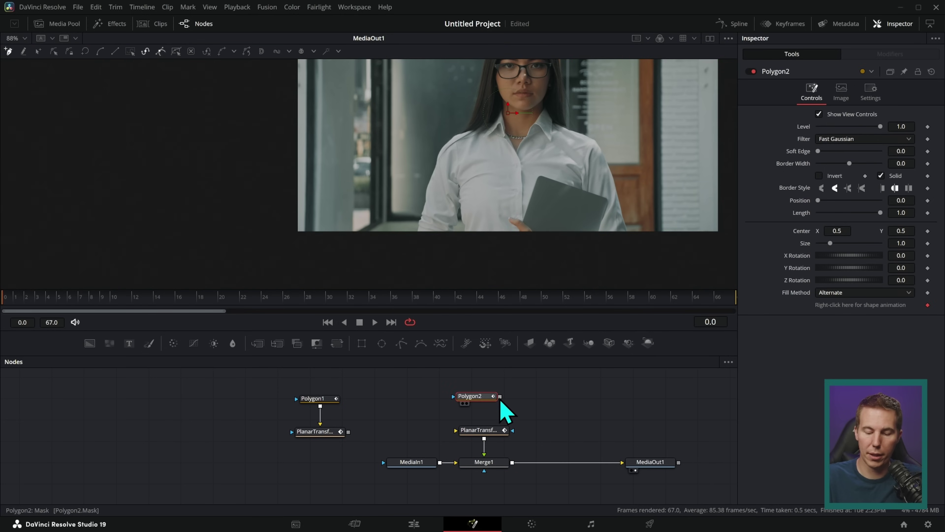
Step: Feed Polygon2 into PlanarTransform2 and finish and close the torso polygon outline
{"action": "left_click_drag", "start_coordinate": [500, 397], "coordinate": [480, 431]}
{"action": "left_click_drag", "start_coordinate": [479, 395], "coordinate": [487, 400]}
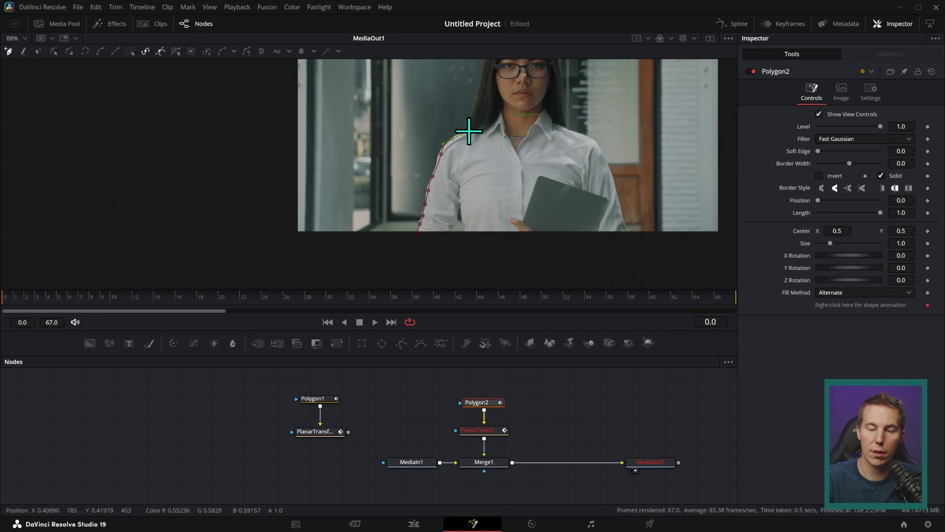
{"action": "left_click_drag", "start_coordinate": [496, 120], "coordinate": [509, 111]}
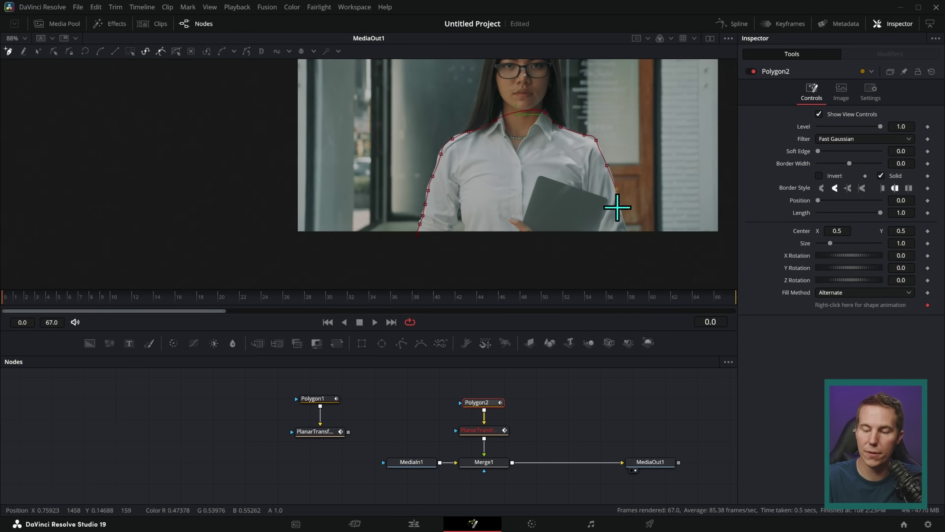
{"action": "left_click", "coordinate": [620, 216]}
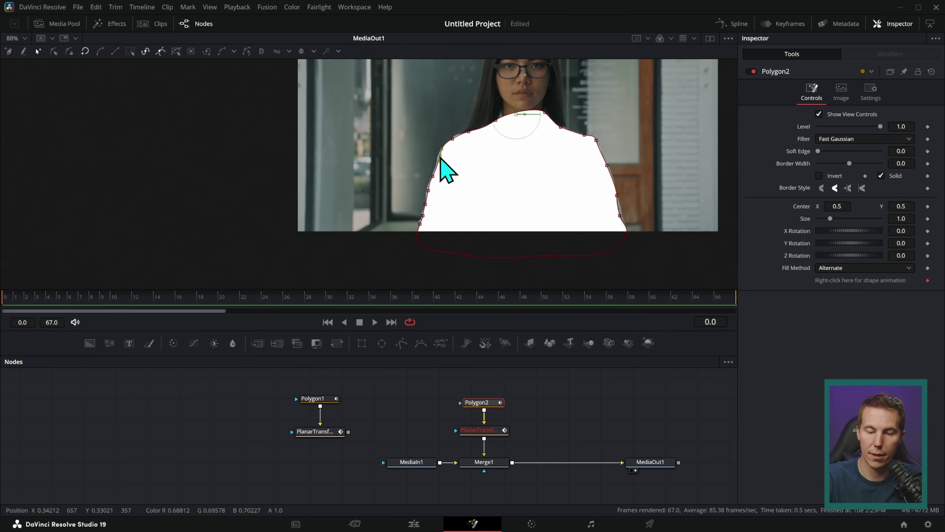
{"action": "left_click", "coordinate": [440, 155]}
Step: Play back the clip to check the torso mask follows her motion
{"action": "left_click", "coordinate": [511, 401]}
{"action": "key", "text": "space"}
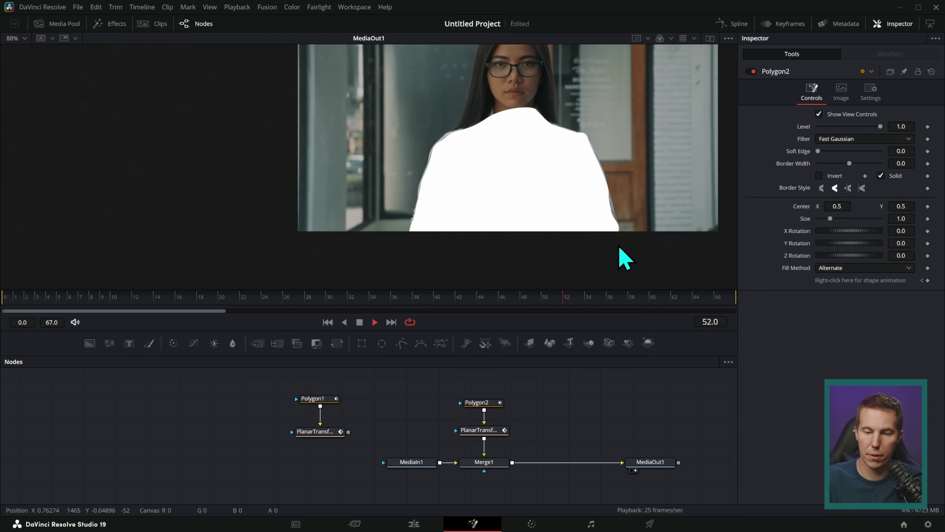
{"action": "key", "text": "space"}
{"action": "left_click", "coordinate": [495, 461]}
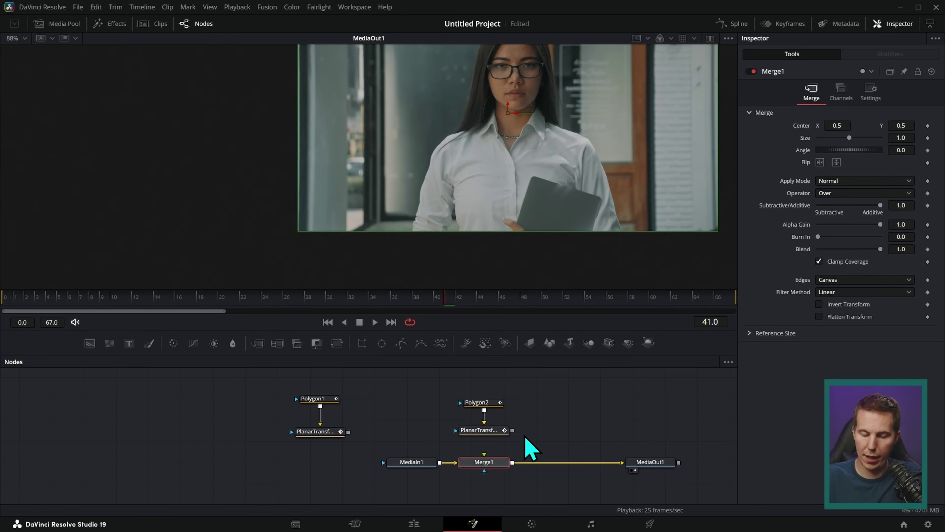
Step: Replace Merge1 with a new Merge combining both PlanarTransform masks into MediaIn1's mask input
{"action": "key", "text": "Delete"}
{"action": "left_click_drag", "start_coordinate": [259, 344], "coordinate": [402, 421]}
{"action": "left_click_drag", "start_coordinate": [484, 379], "coordinate": [502, 440]}
{"action": "left_click_drag", "start_coordinate": [486, 431], "coordinate": [274, 159]}
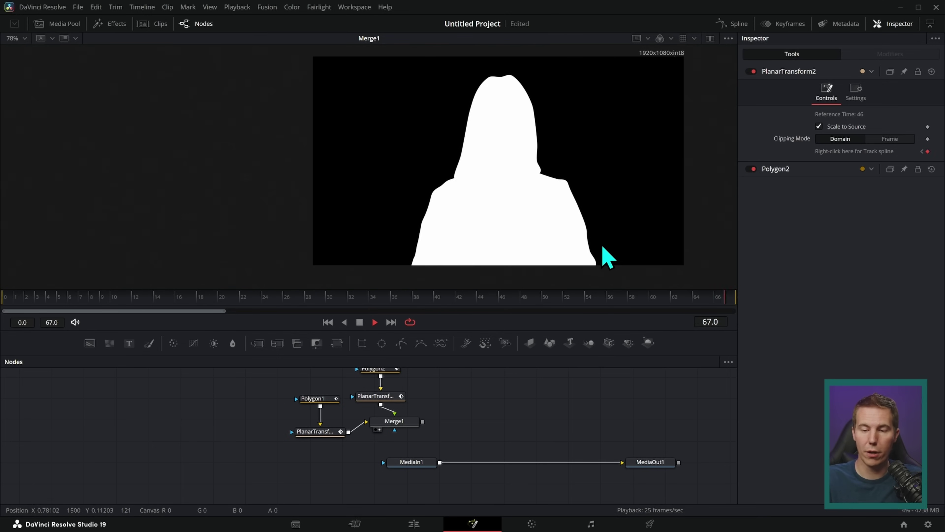
{"action": "key", "text": "space"}
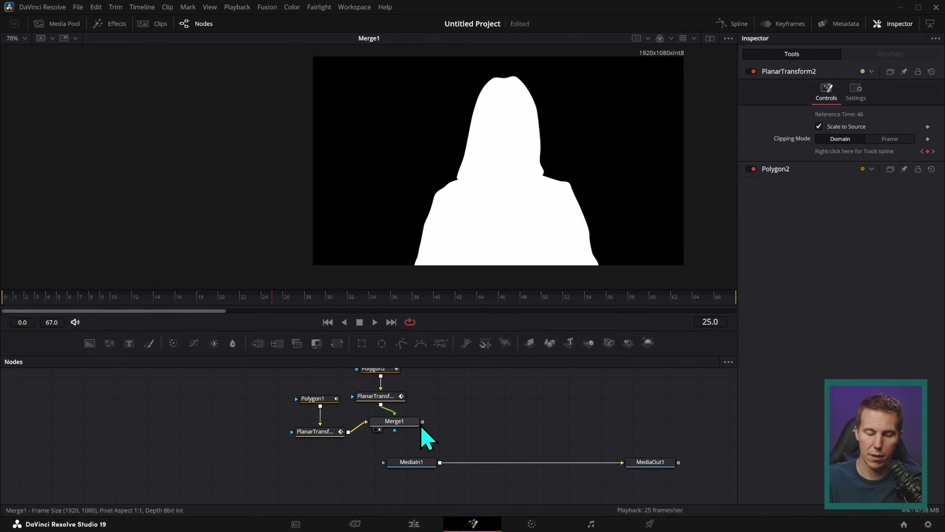
{"action": "left_click_drag", "start_coordinate": [422, 424], "coordinate": [384, 461]}
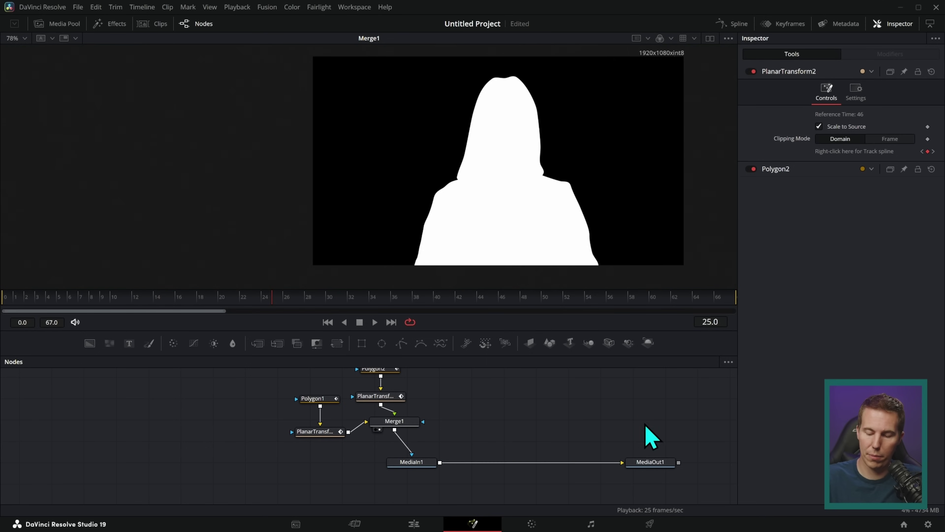
Step: View and play the MediaOut1 result, then go to the Edit page
{"action": "left_click", "coordinate": [651, 462]}
{"action": "key", "text": "1"}
{"action": "key", "text": "space"}
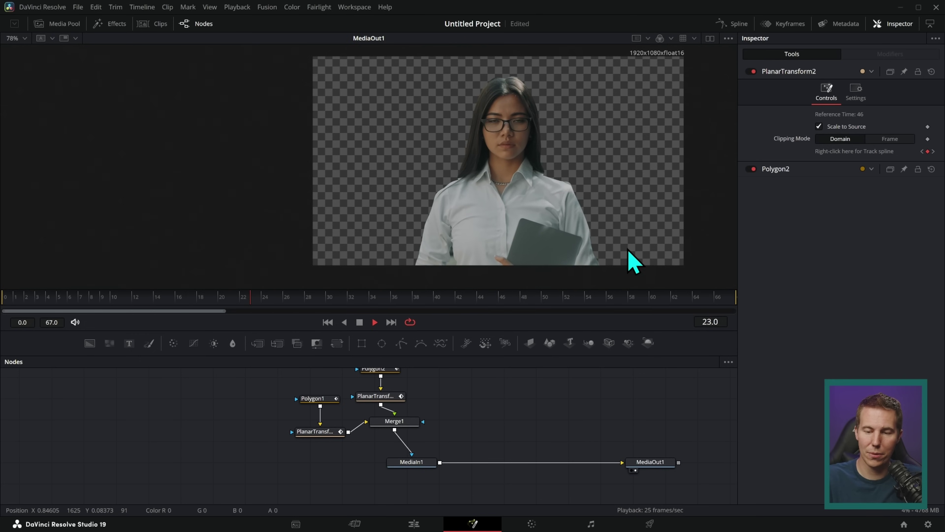
{"action": "left_click", "coordinate": [414, 524]}
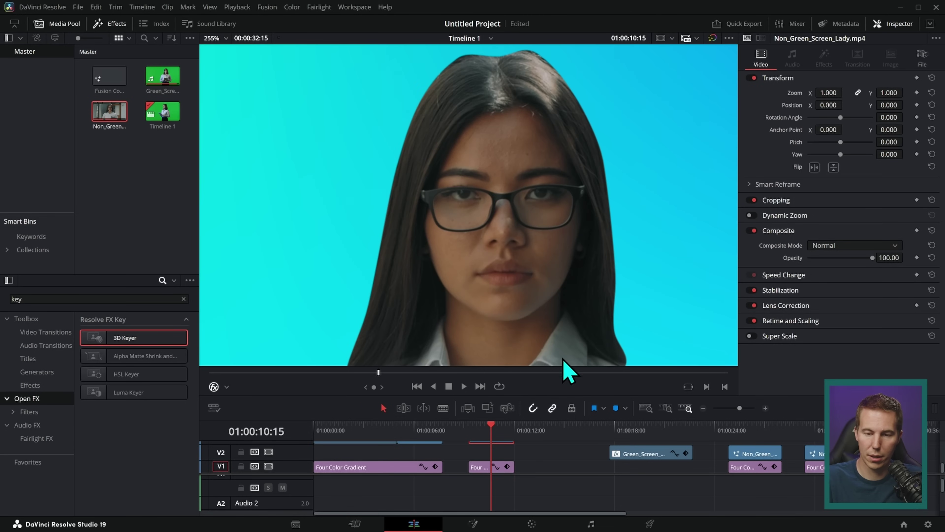
{"action": "left_click_drag", "start_coordinate": [653, 244], "coordinate": [648, 230]}
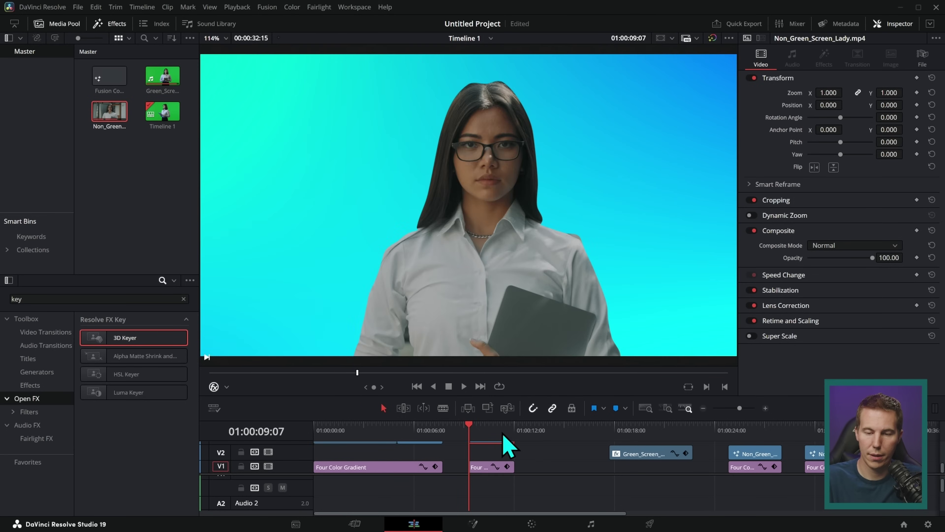
{"action": "key", "text": "space"}
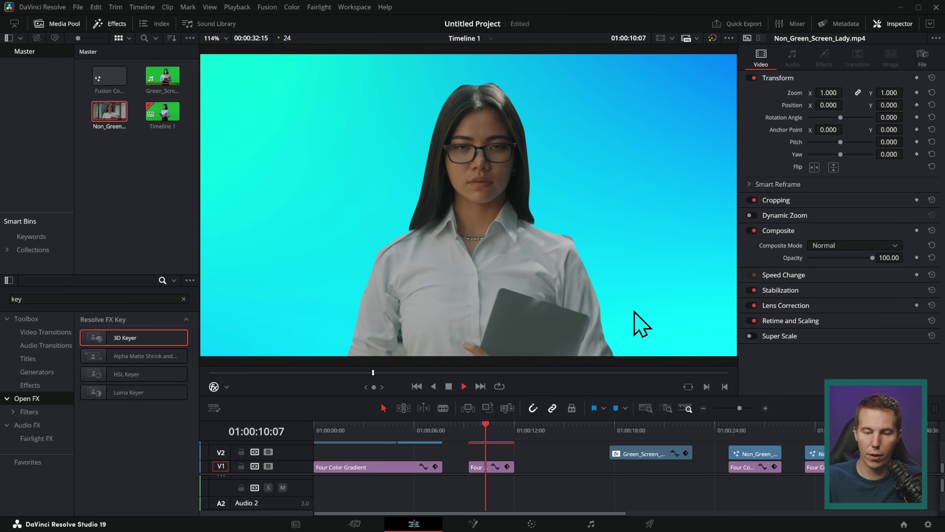
{"action": "key", "text": "space"}
{"action": "scroll", "coordinate": [666, 303], "scroll_direction": "up", "scroll_amount": 2}
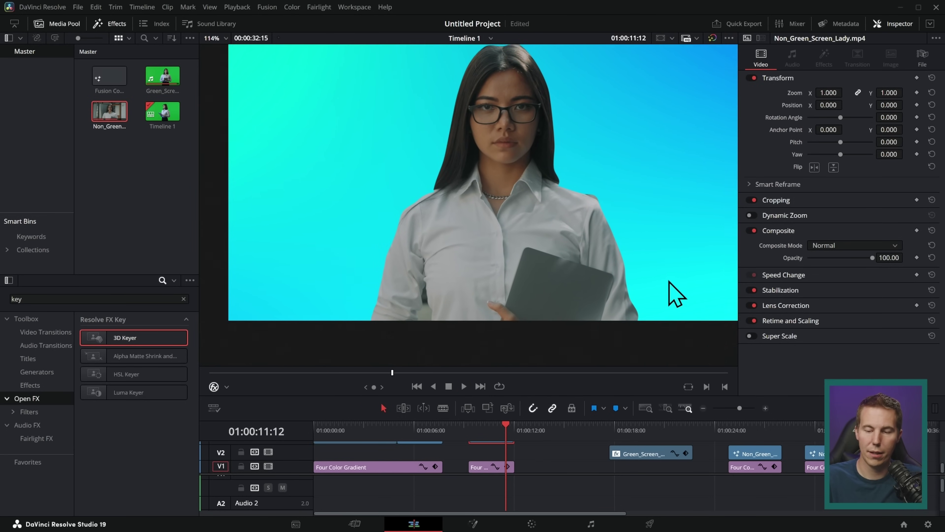
{"action": "left_click_drag", "start_coordinate": [669, 280], "coordinate": [613, 225]}
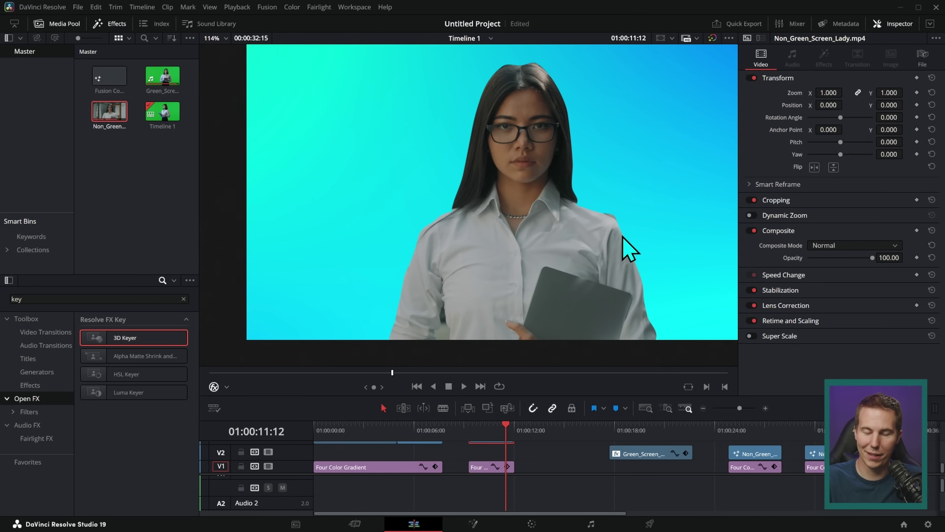
{"action": "left_click", "coordinate": [474, 523]}
{"action": "left_click_drag", "start_coordinate": [506, 426], "coordinate": [403, 432]}
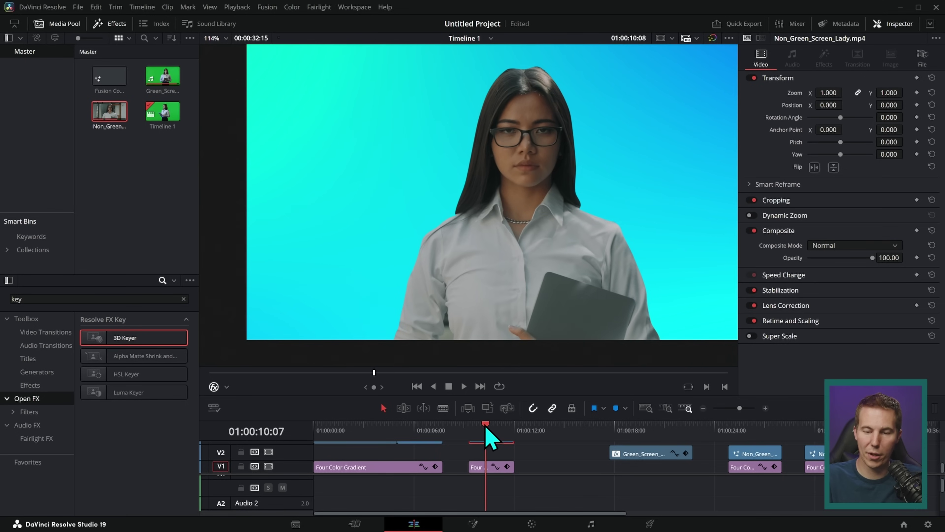
{"action": "key", "text": "space"}
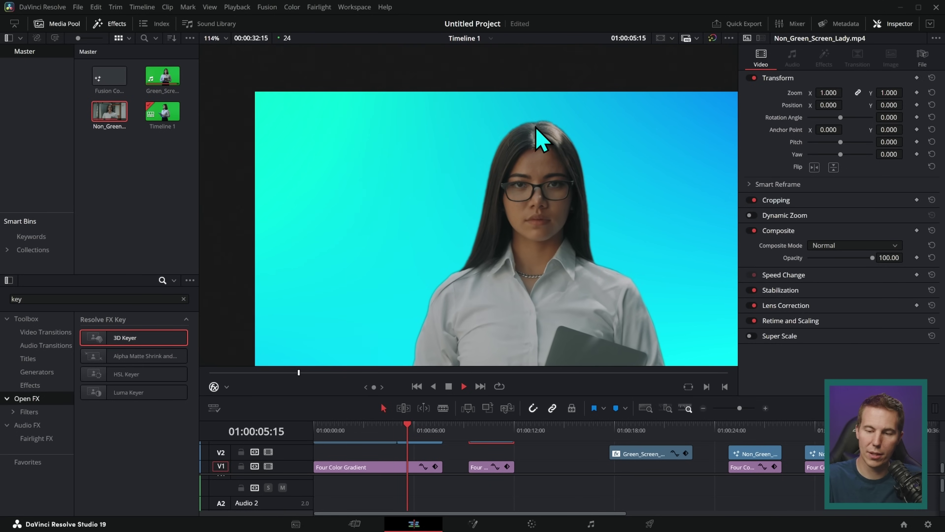
{"action": "key", "text": "space"}
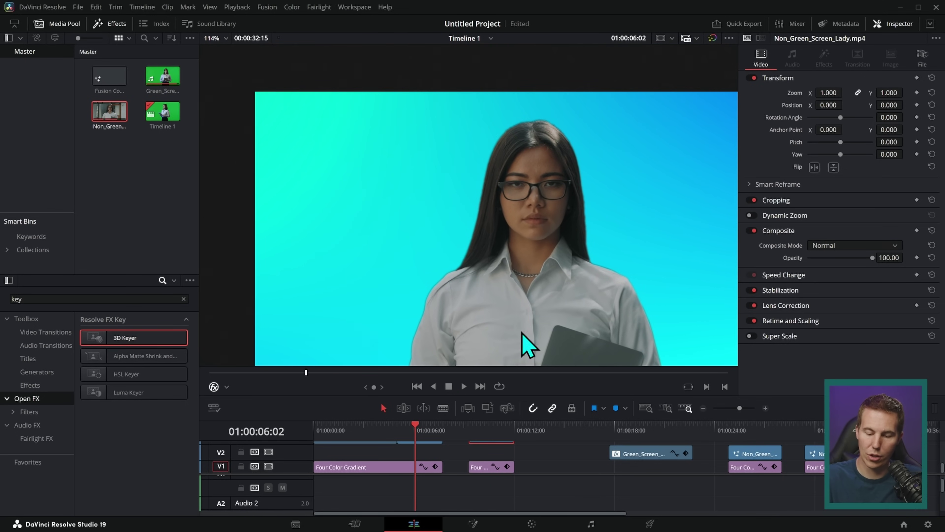
{"action": "left_click_drag", "start_coordinate": [476, 432], "coordinate": [494, 431]}
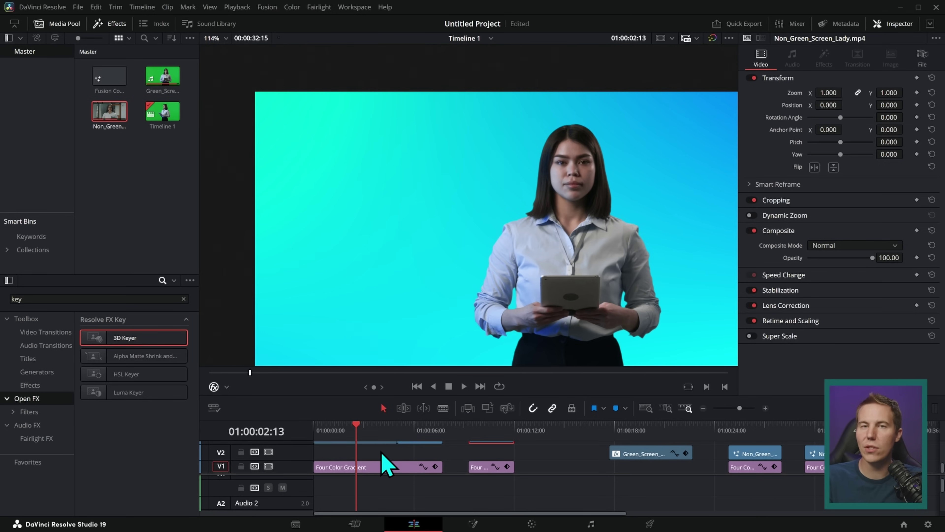
{"action": "left_click", "coordinate": [421, 445]}
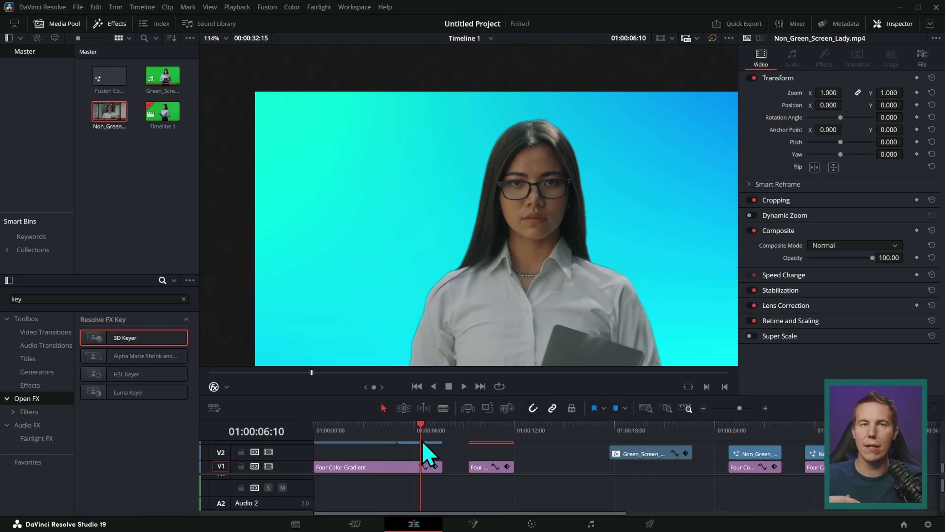